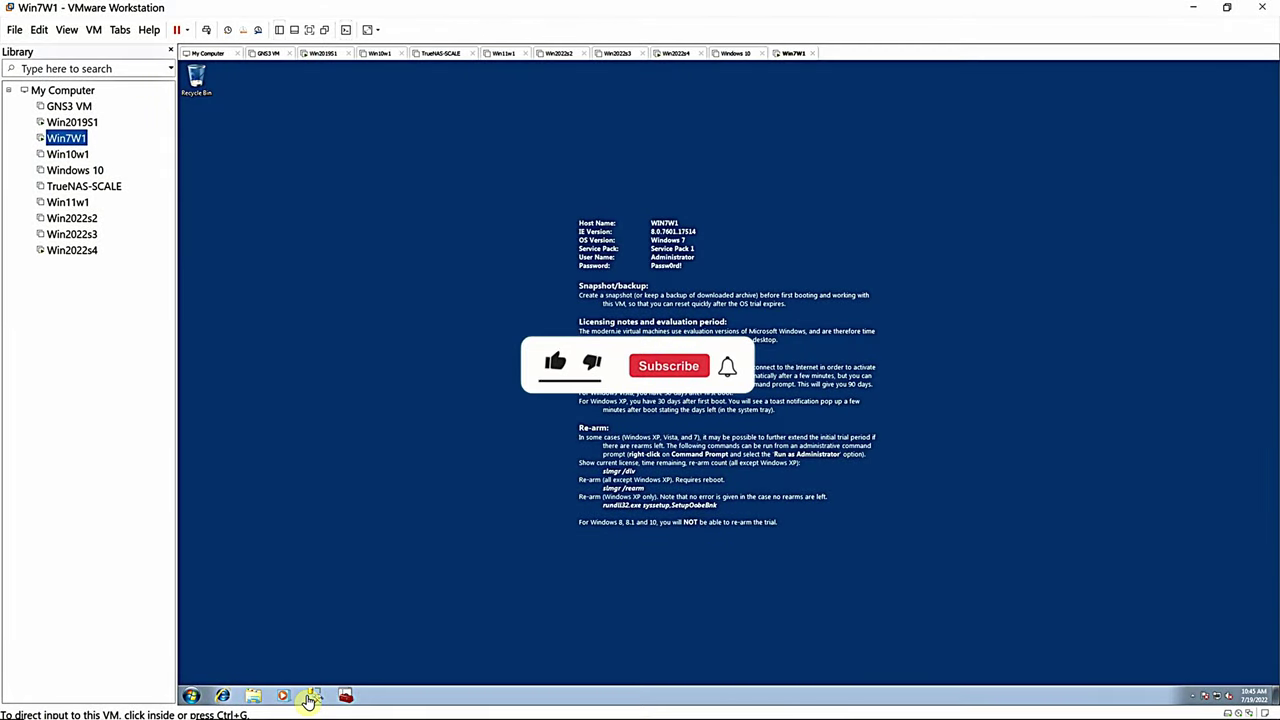
Connect SQL Server 2005 Management Studio to the WIN7W1 Database Engine with Windows Authentication and open its Activity Monitor
click(313, 694)
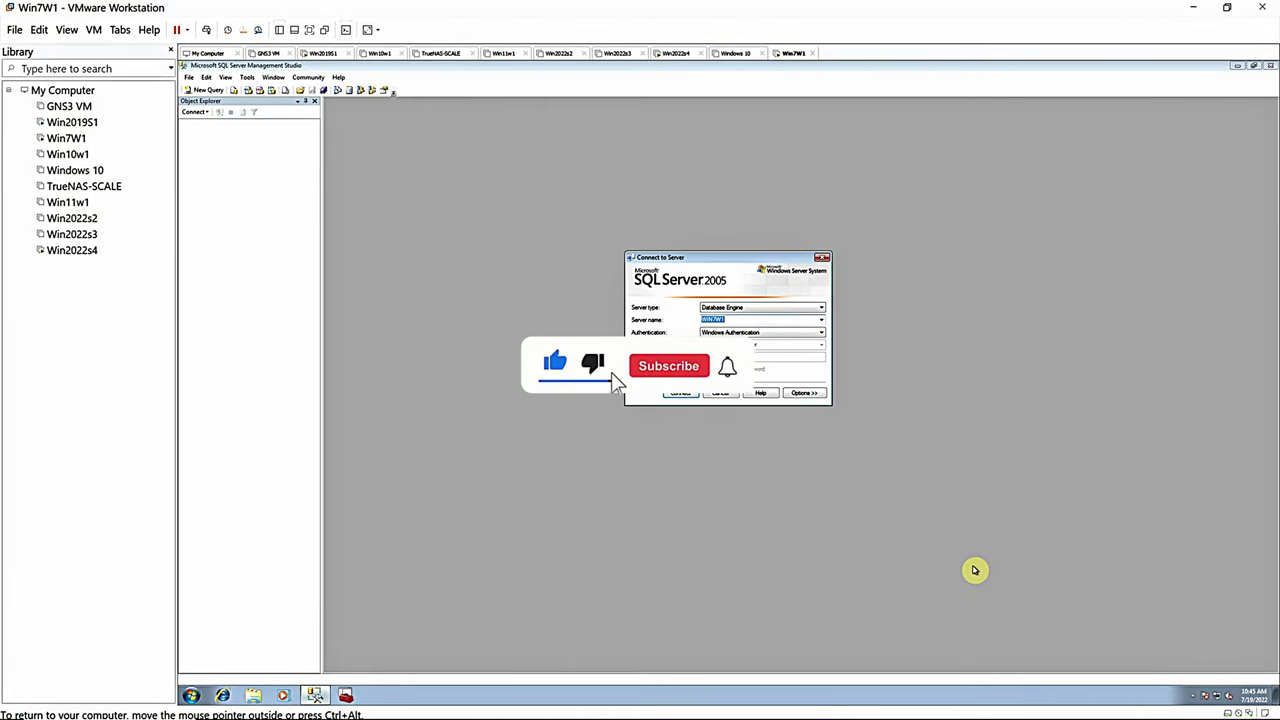
click(682, 401)
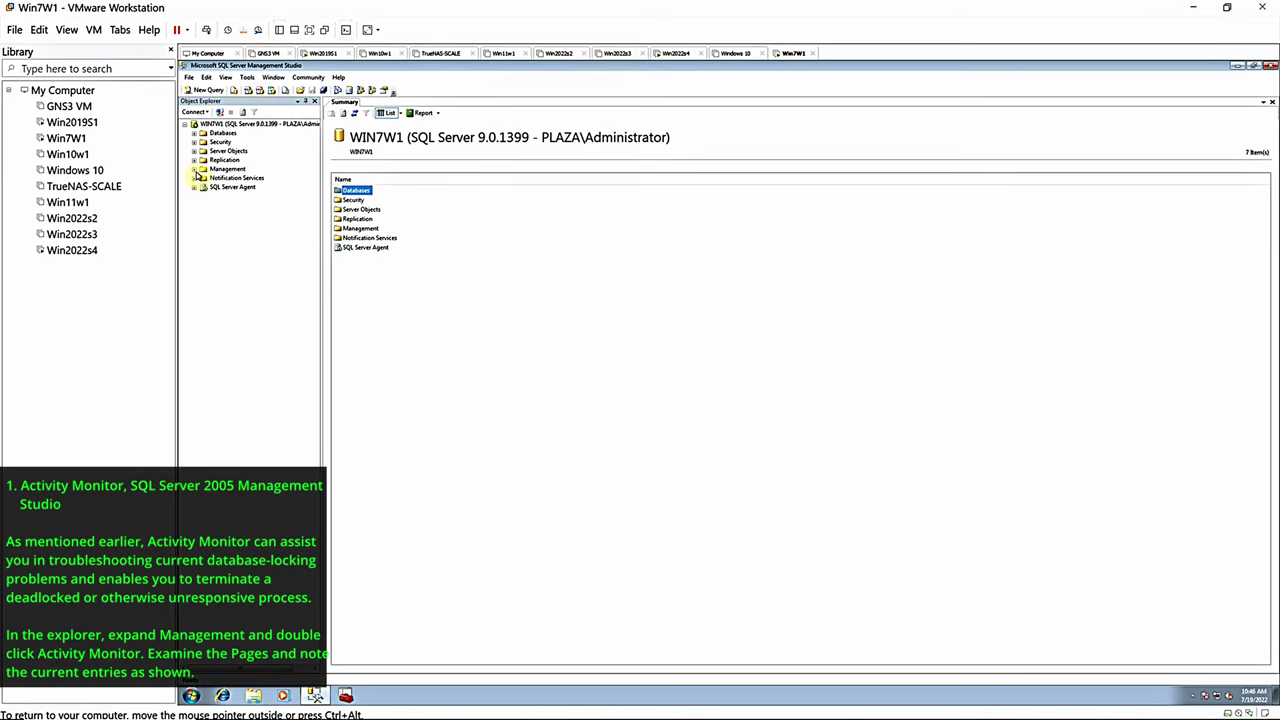
click(195, 170)
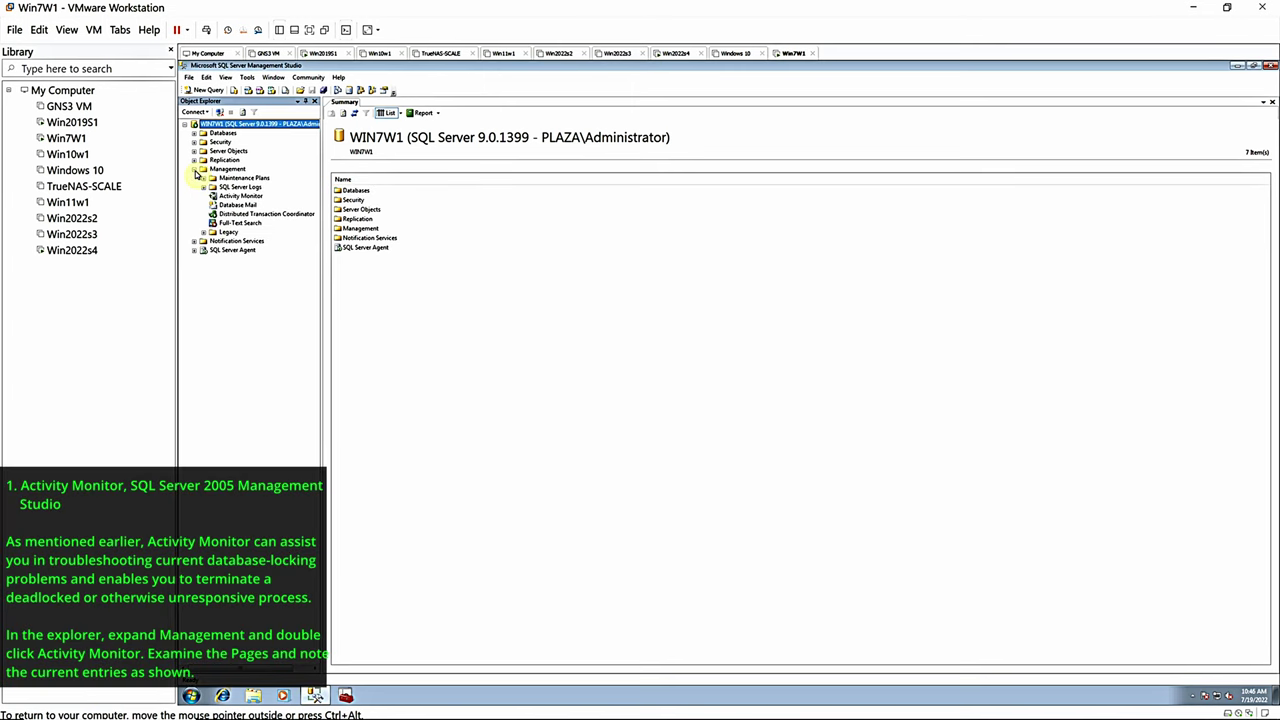
double_click(240, 196)
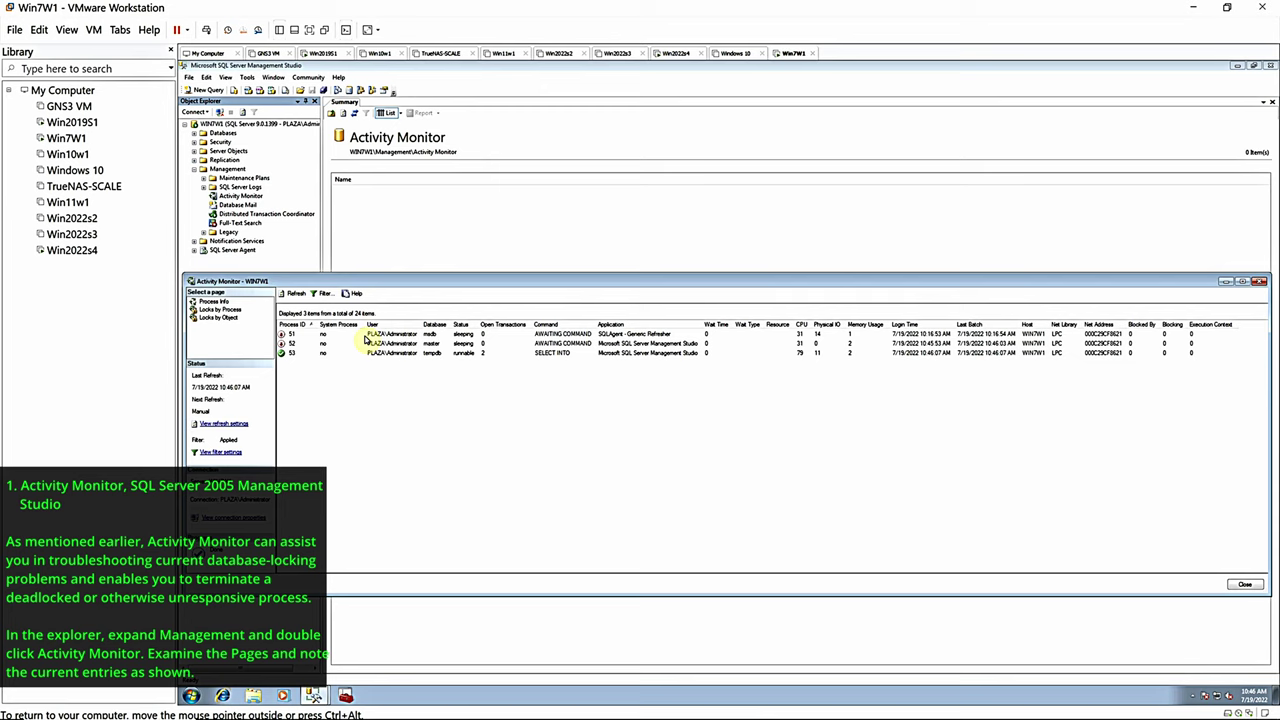
Examine the Process Info page and the Locks by Process page for process 53 in Activity Monitor
click(216, 302)
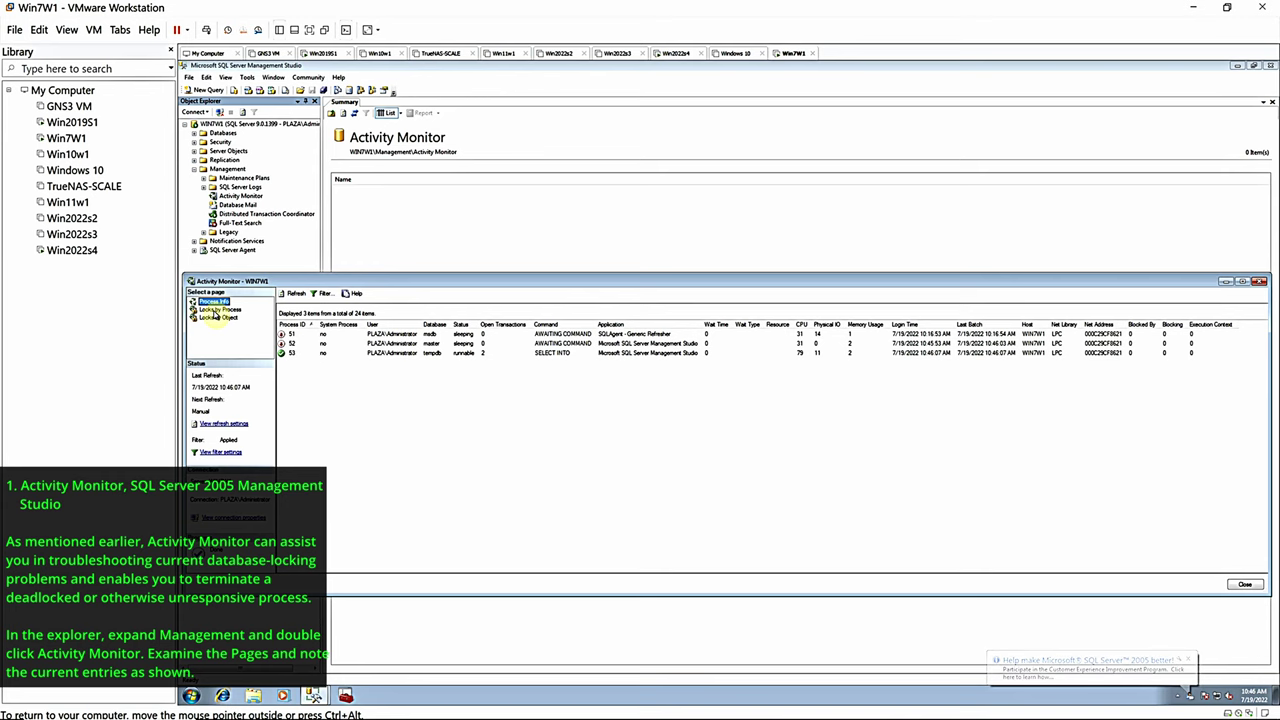
click(216, 311)
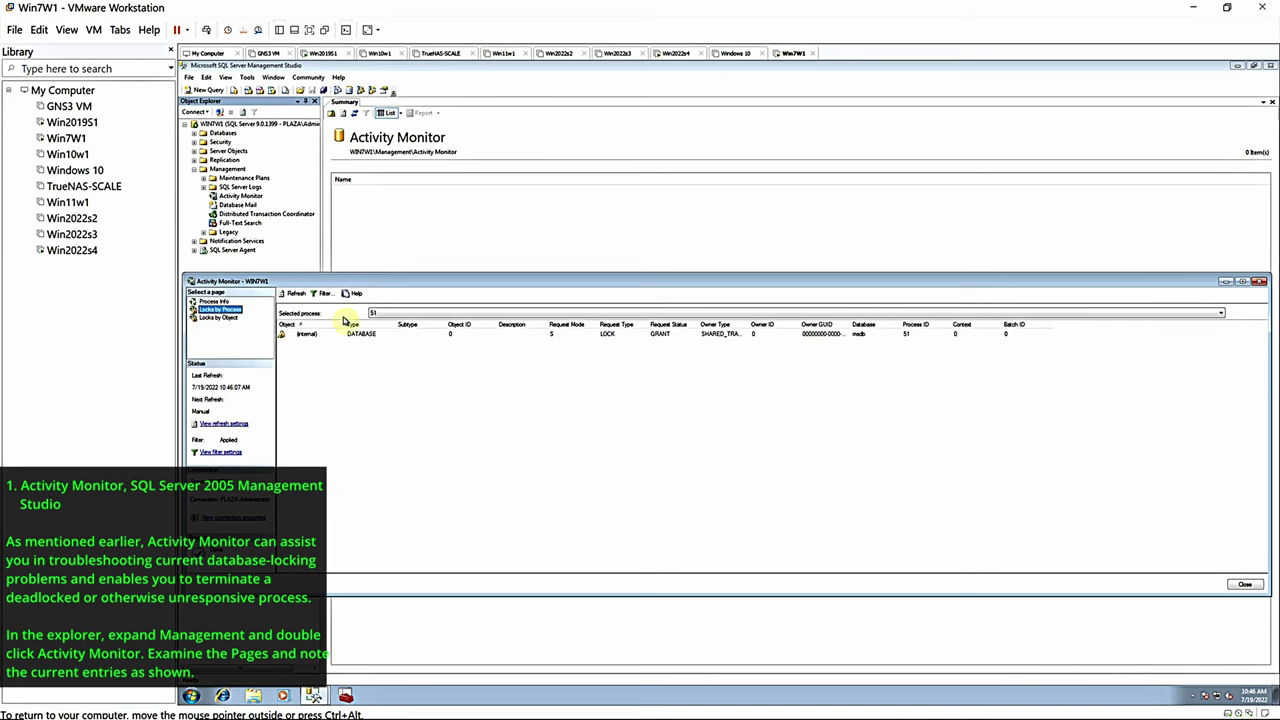
click(408, 314)
click(380, 330)
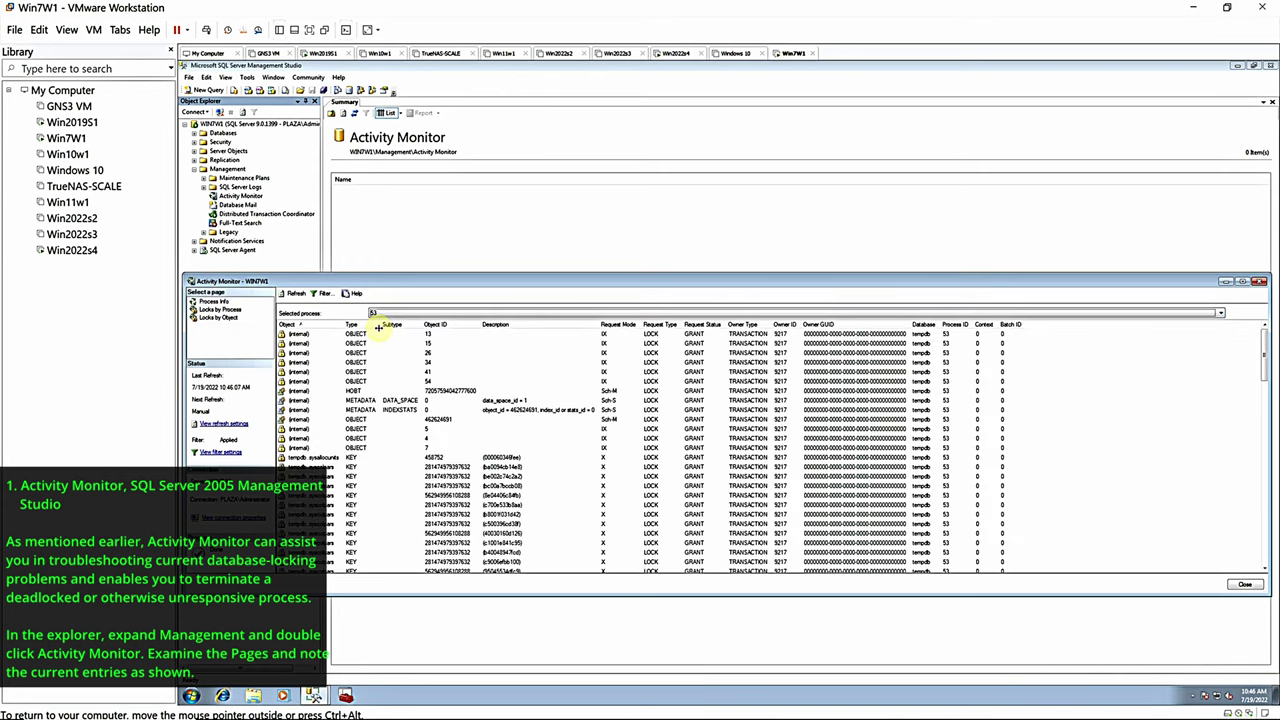
Examine the Locks by Object page for the tempdb sysallocunits object
click(228, 317)
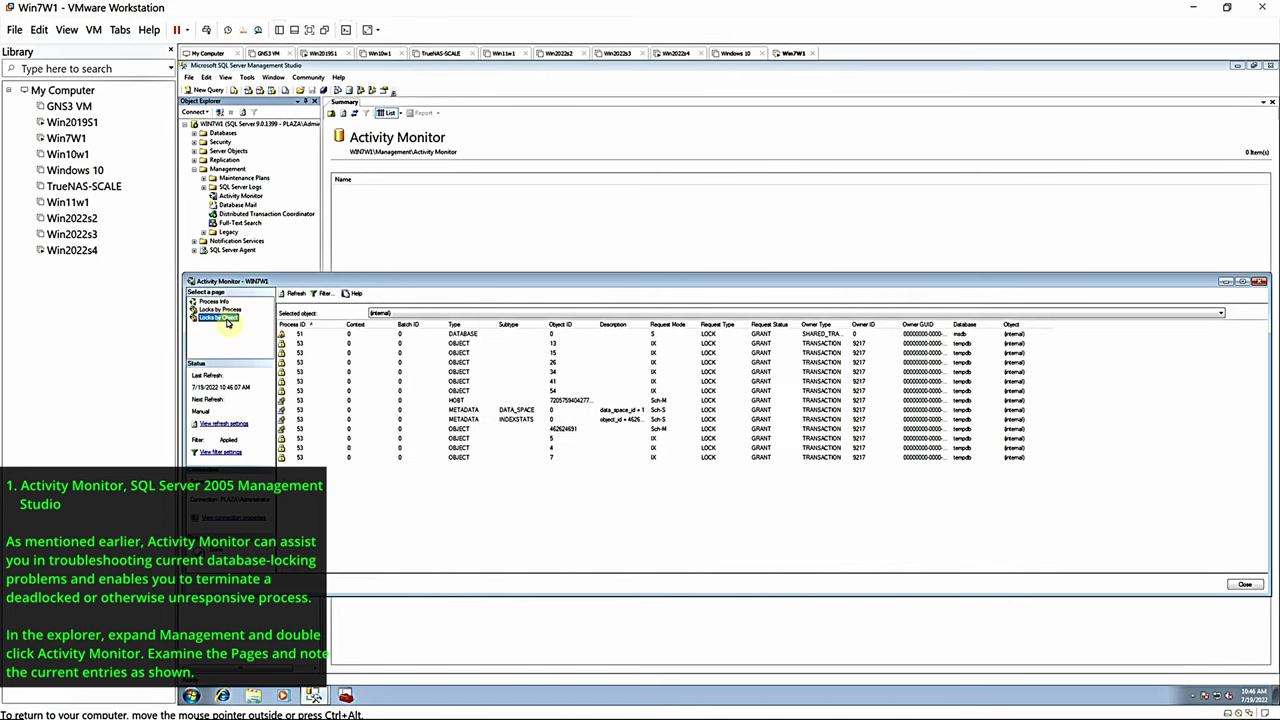
click(400, 314)
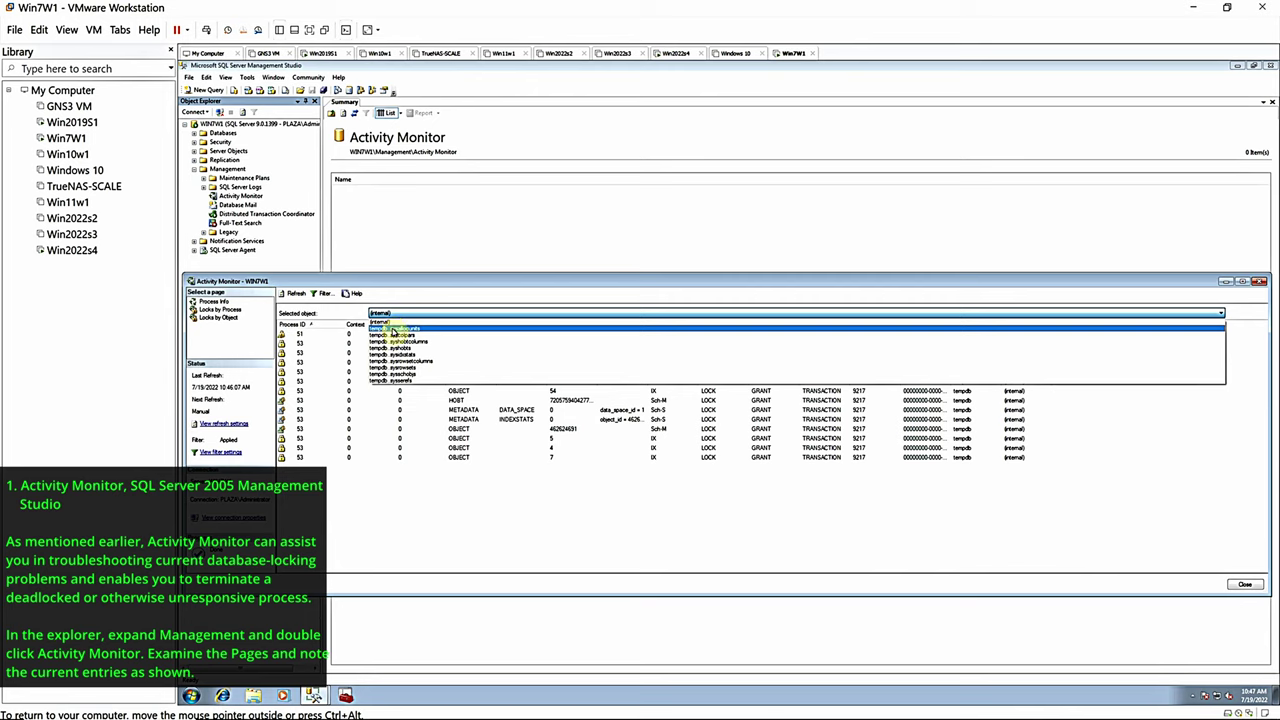
click(395, 333)
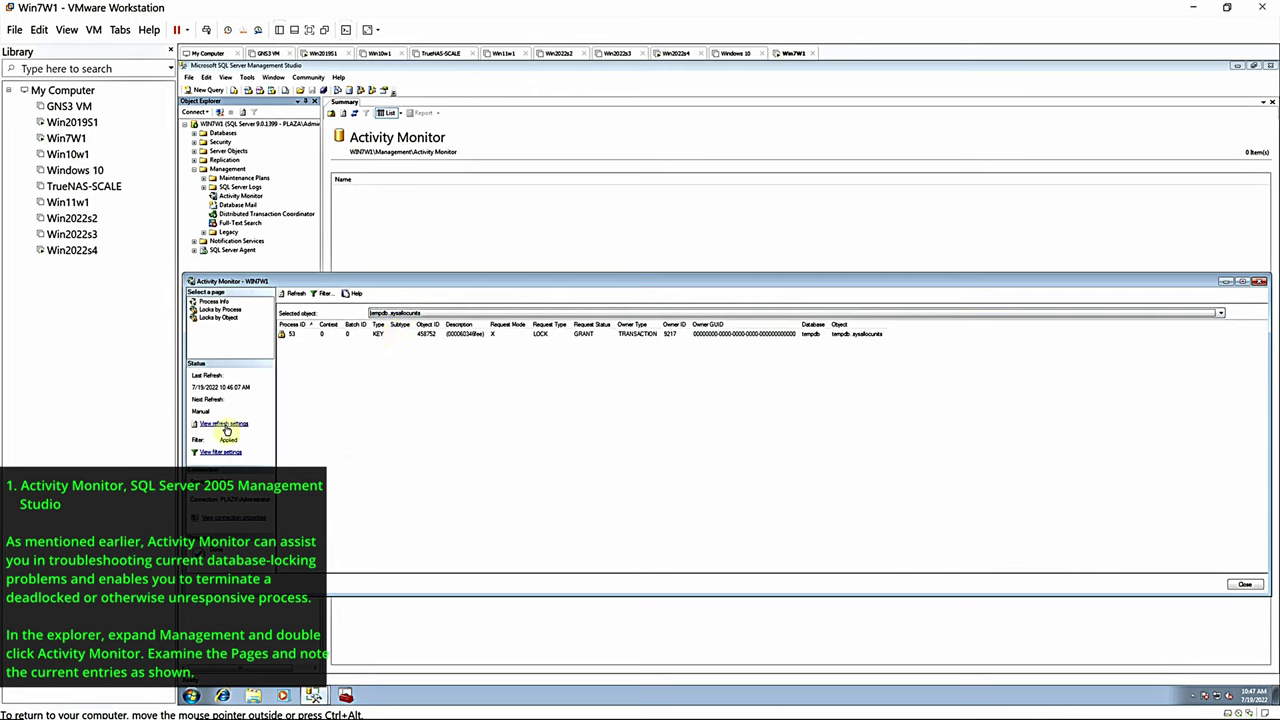
Enable auto-refresh in Activity Monitor with an interval of 5 seconds
click(227, 425)
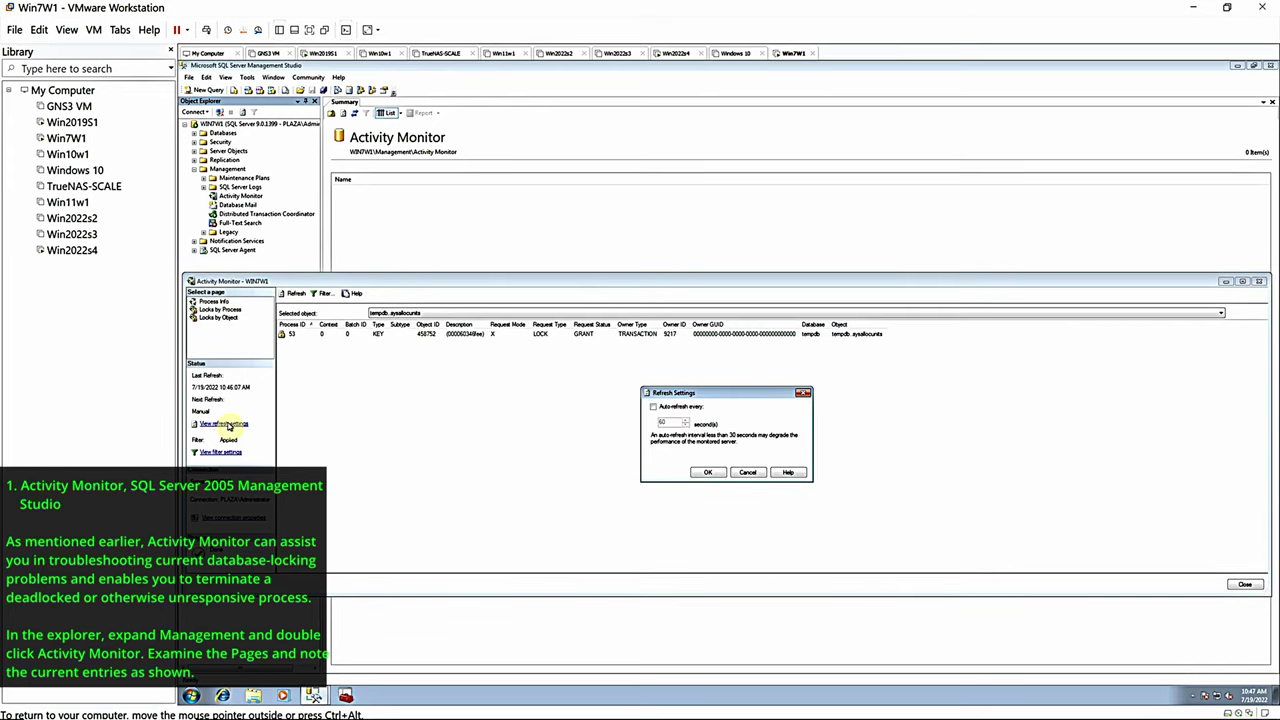
click(653, 407)
double_click(672, 425)
key(BackSpace)
text(3)
click(707, 472)
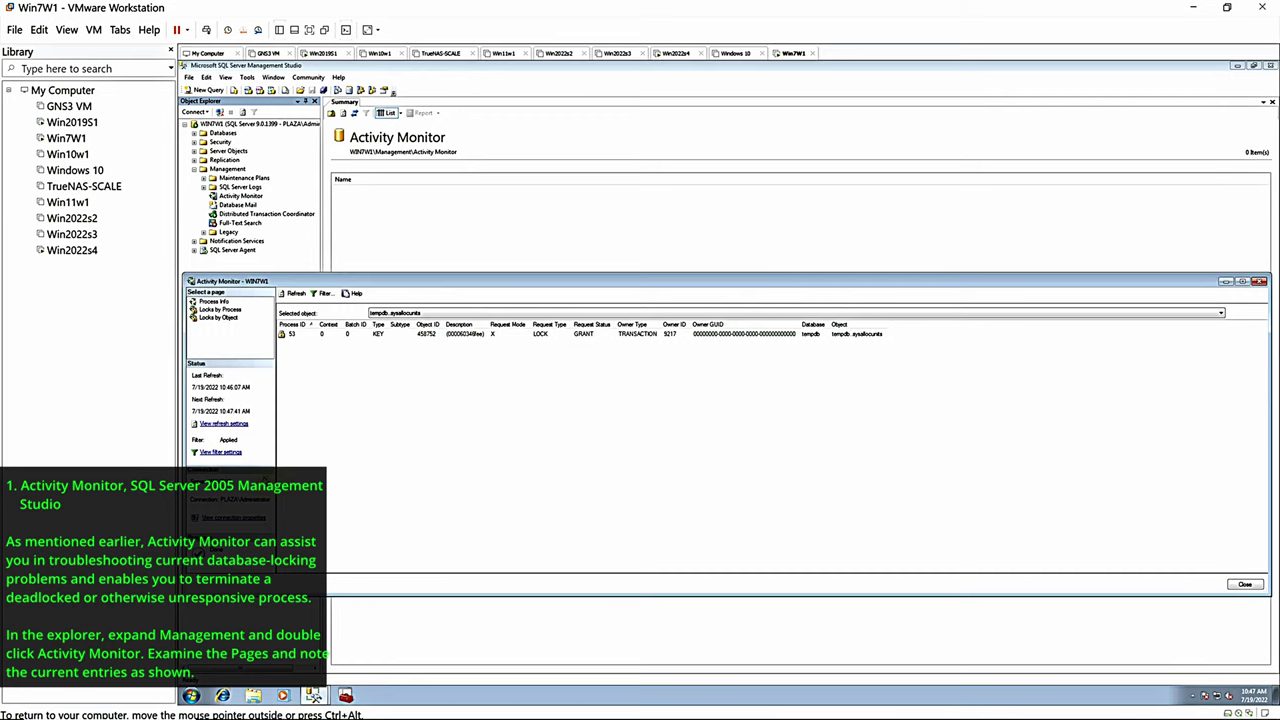
Review Activity Monitor's filter settings and the current connection properties, closing each dialog
click(222, 453)
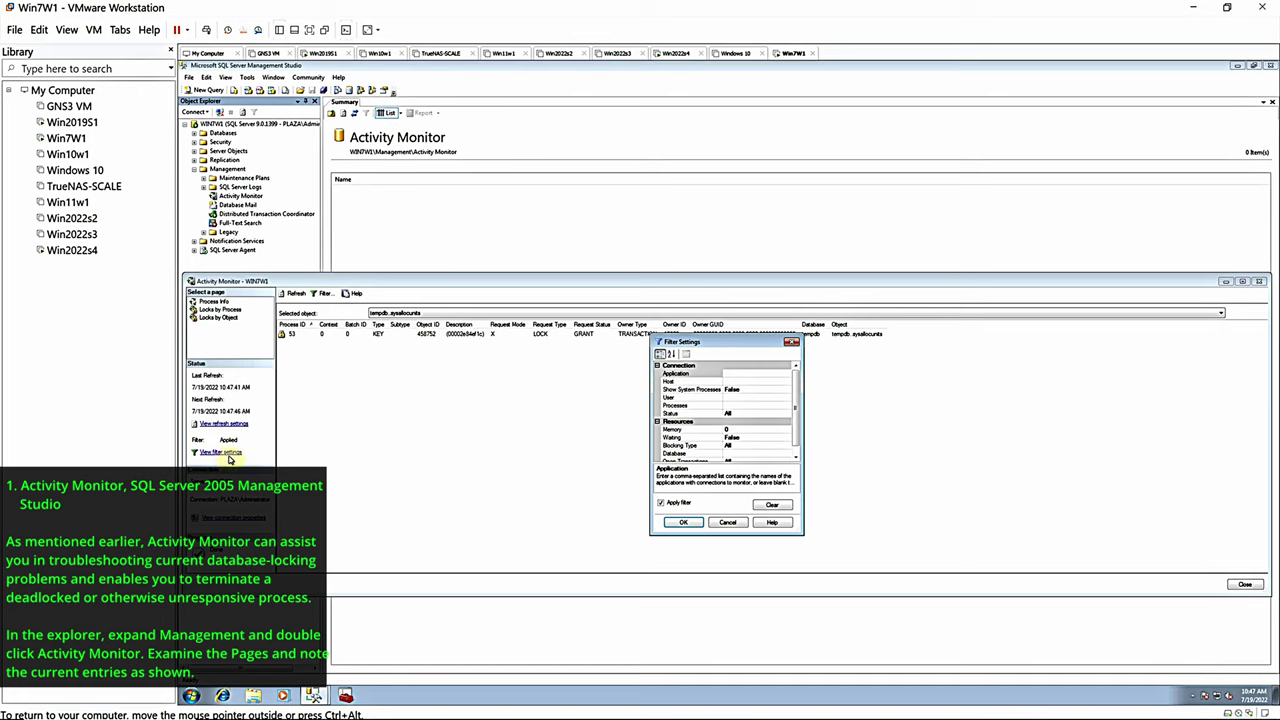
click(796, 458)
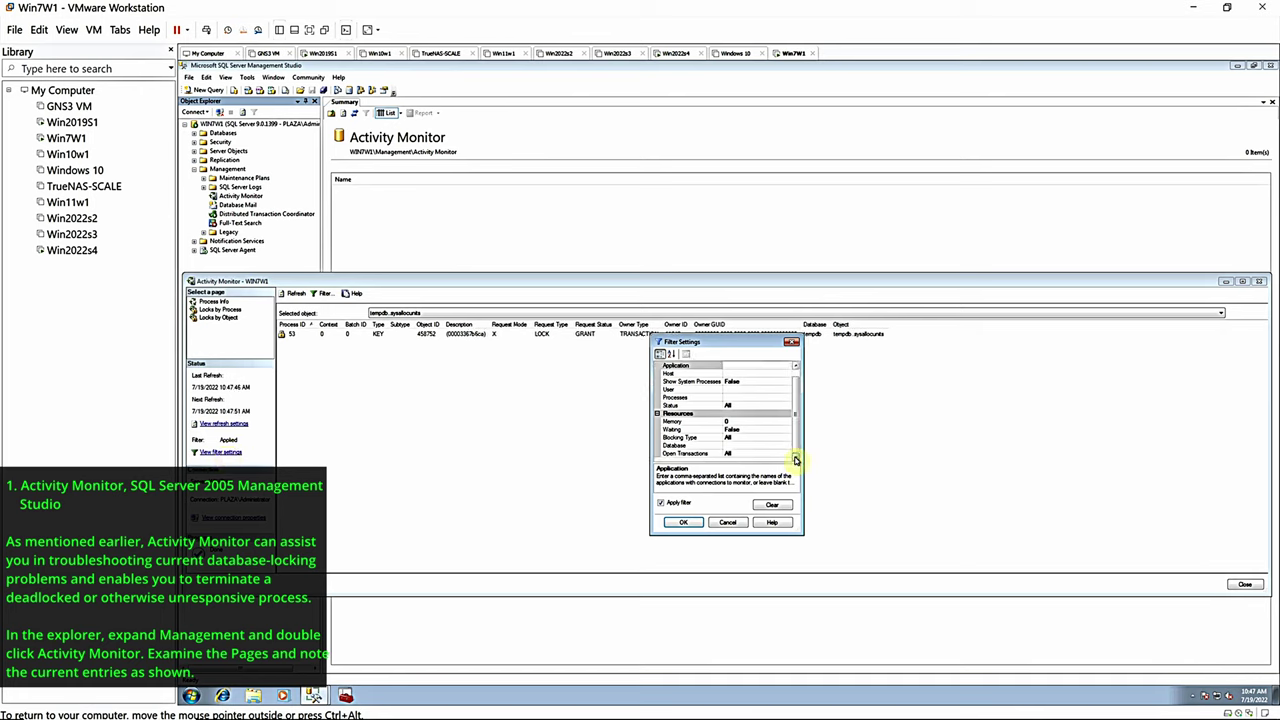
click(684, 523)
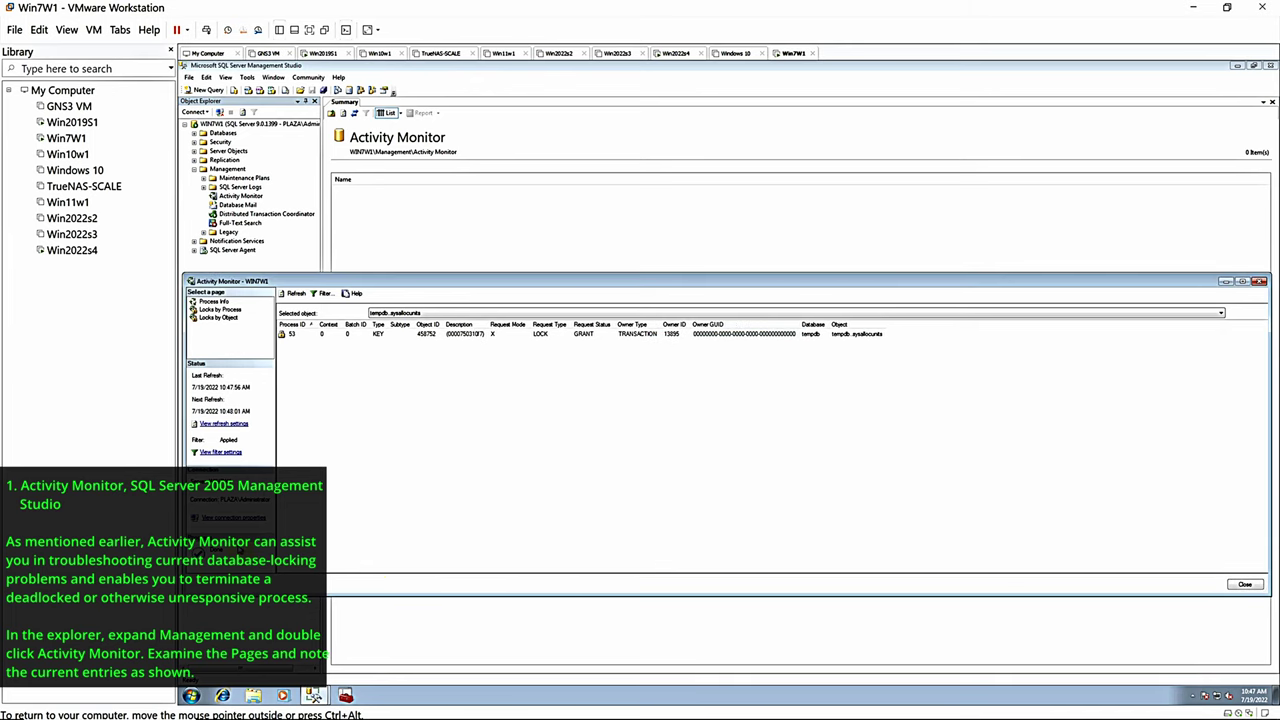
click(233, 518)
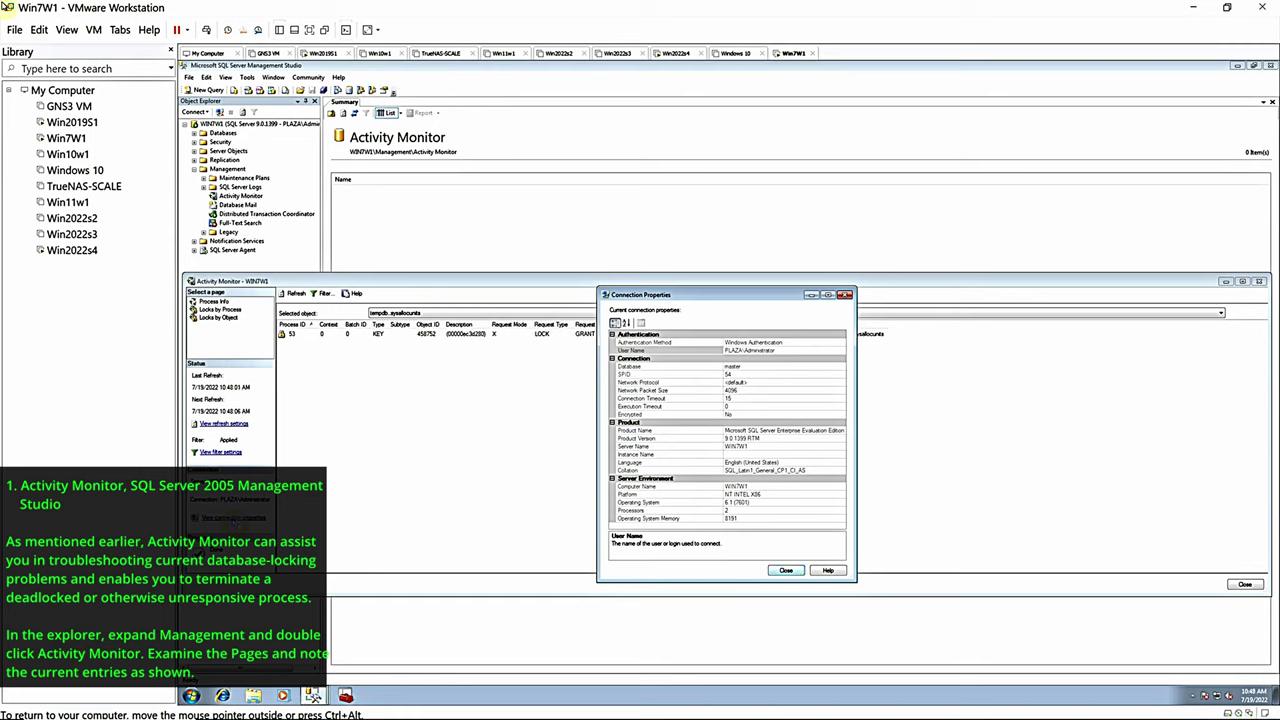
click(786, 570)
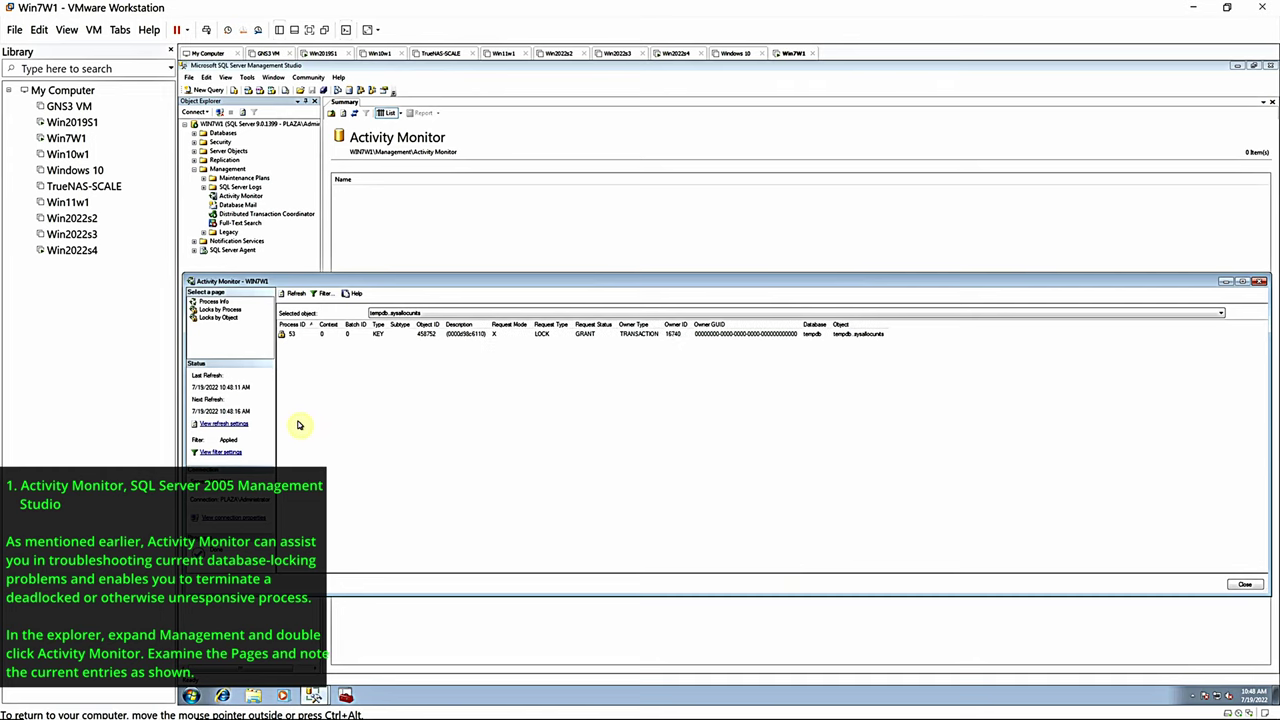
Show the locks on the (internal) object and sort them by Type, ending with Object ID in descending order
click(426, 313)
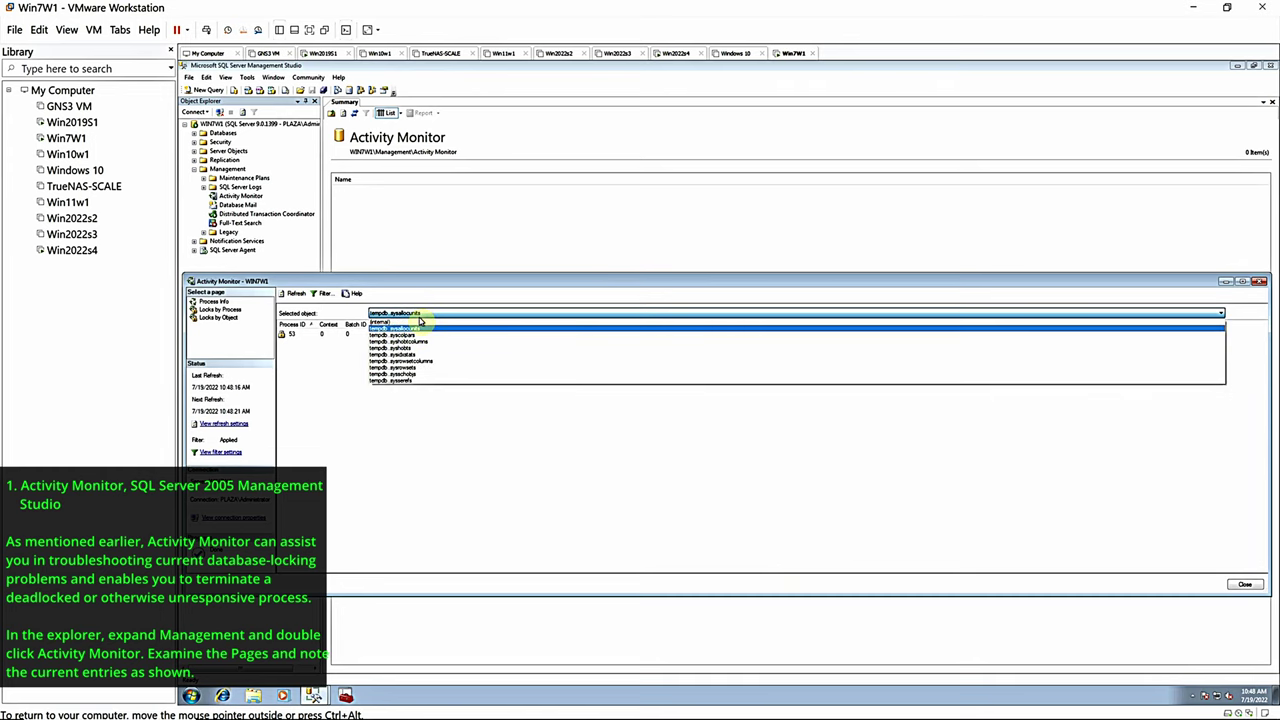
click(420, 321)
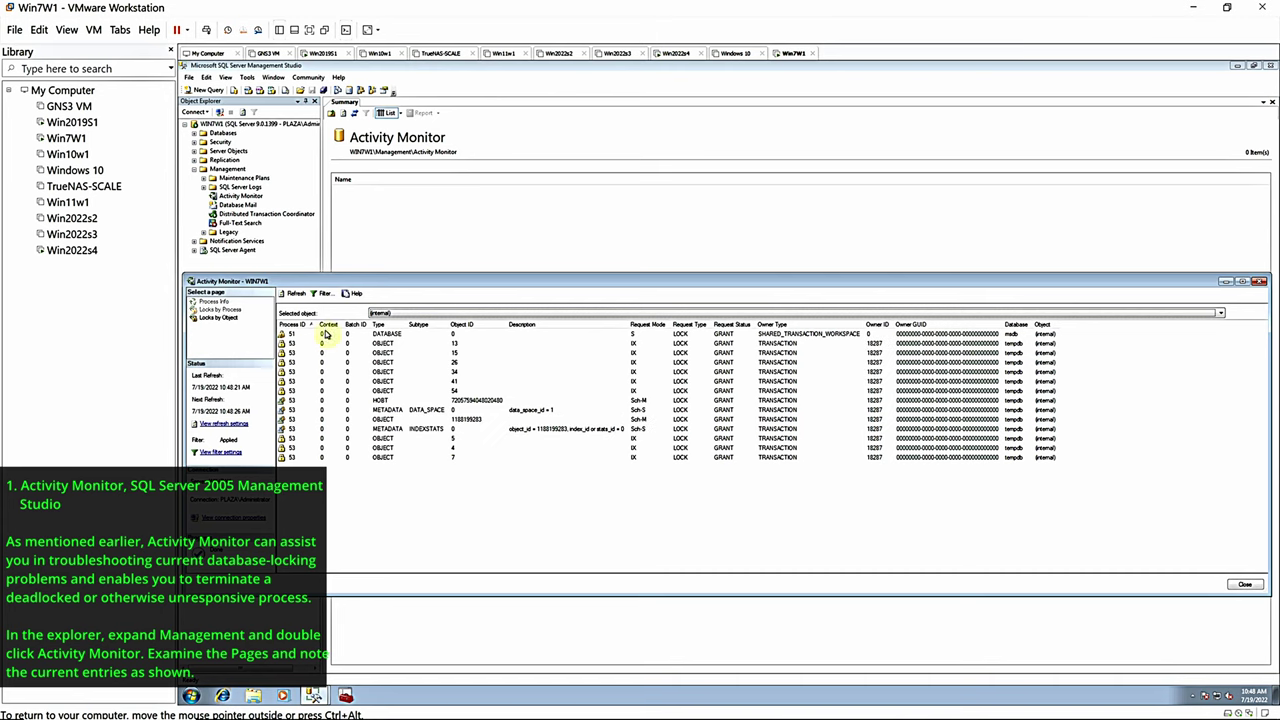
click(394, 325)
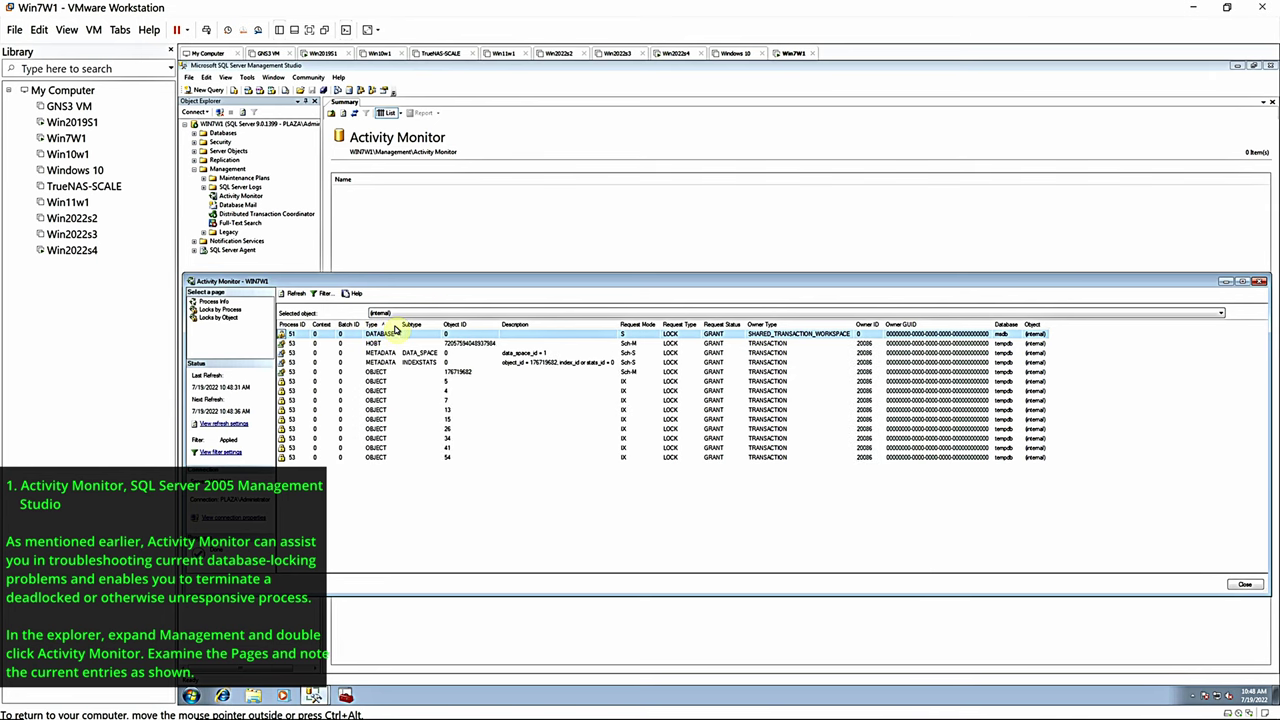
click(394, 326)
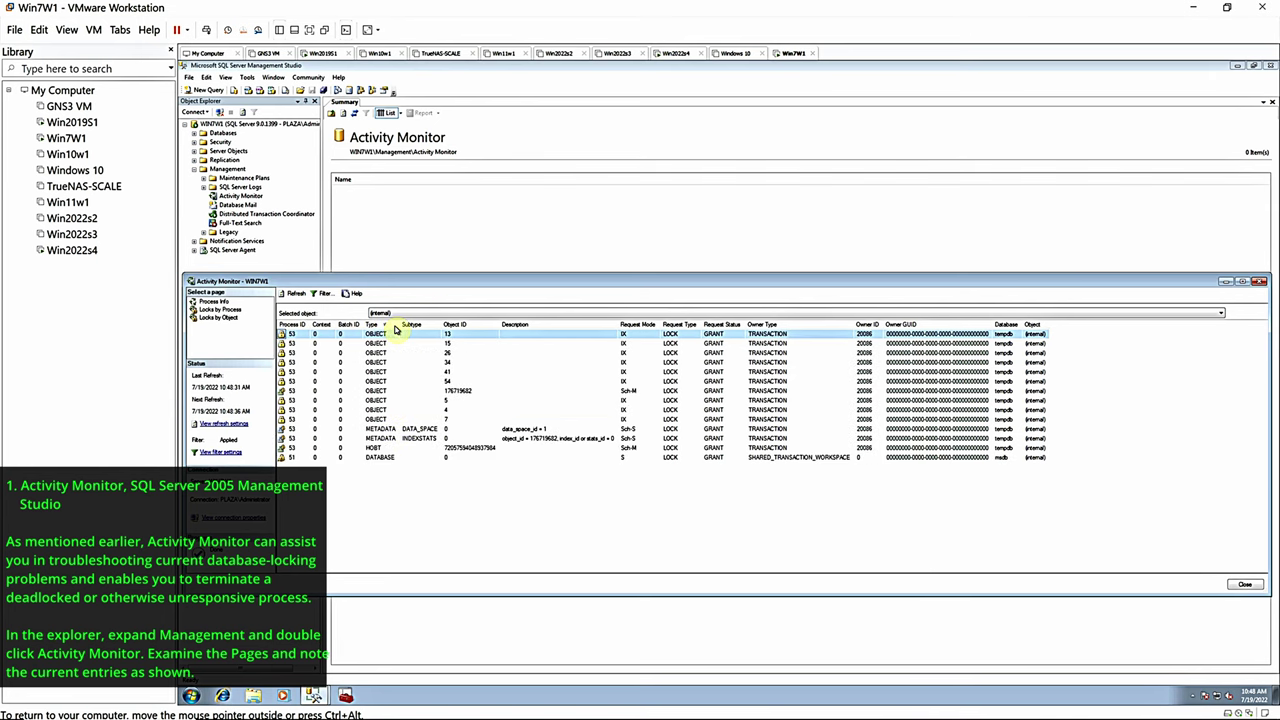
click(480, 327)
click(480, 327)
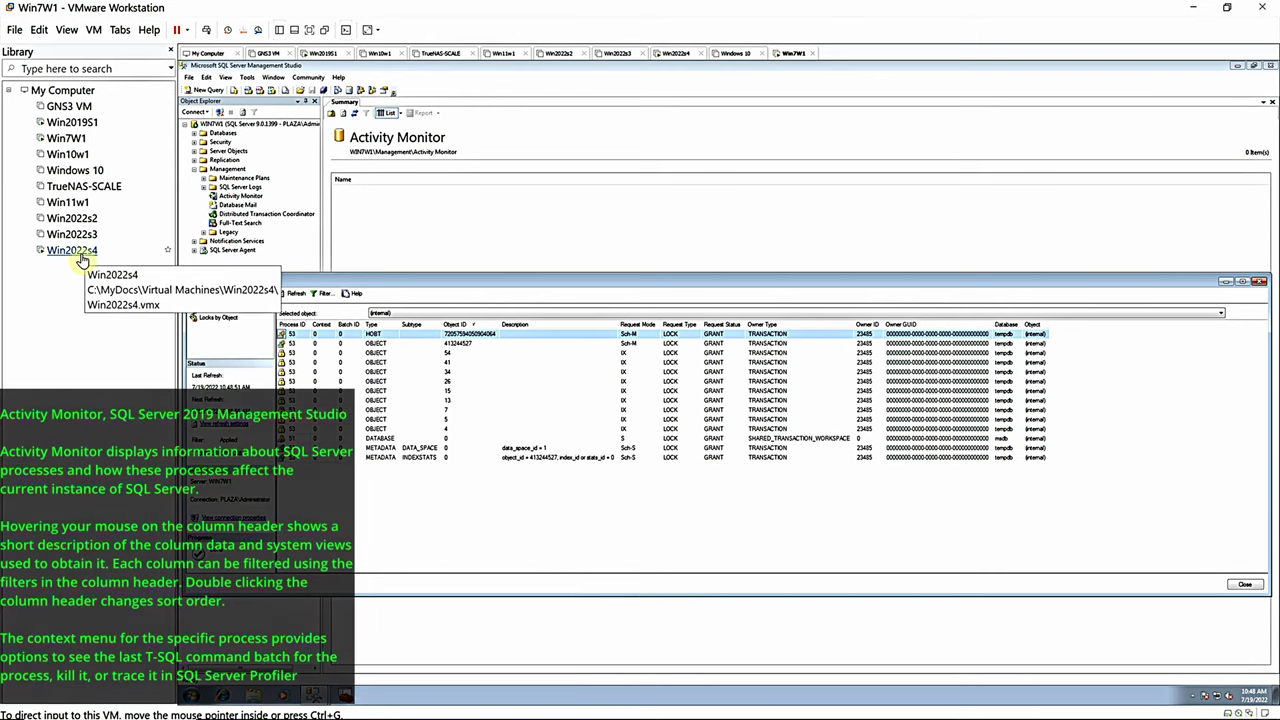
Switch to the Win2022s4 virtual machine, connect SQL Server Management Studio to WIN2022S4 and open its Activity Monitor
click(82, 256)
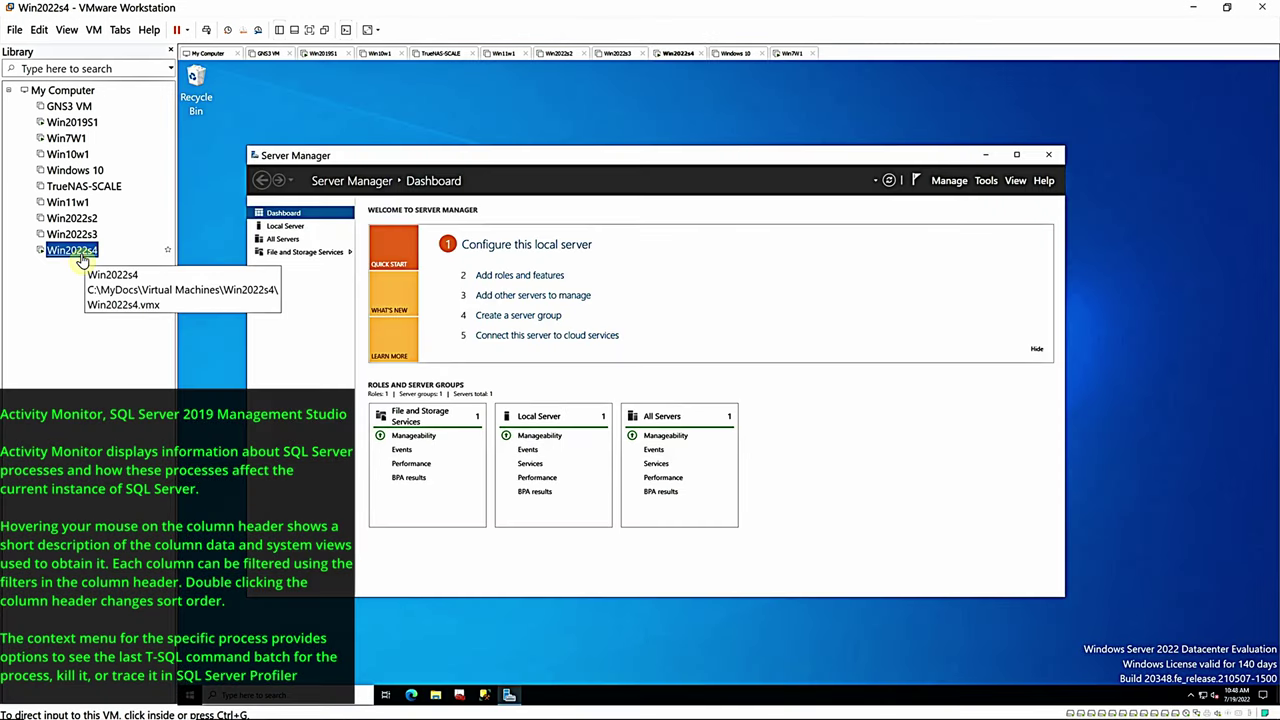
click(485, 695)
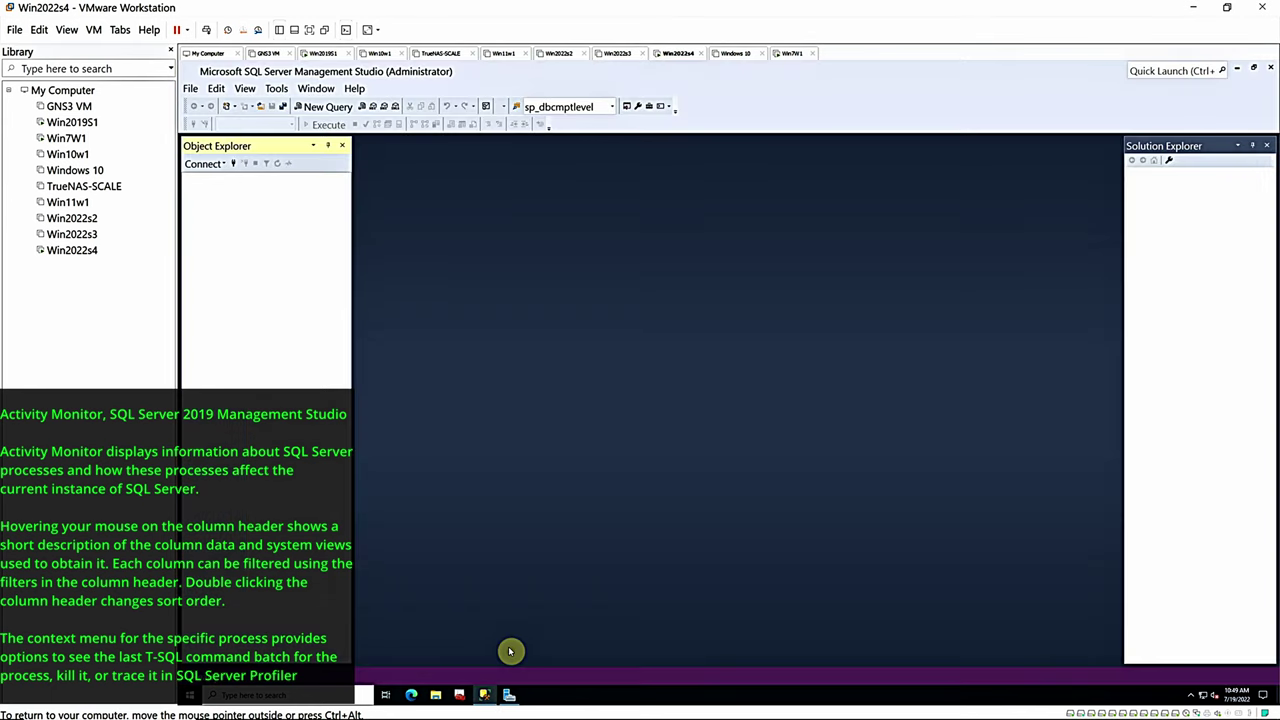
click(692, 391)
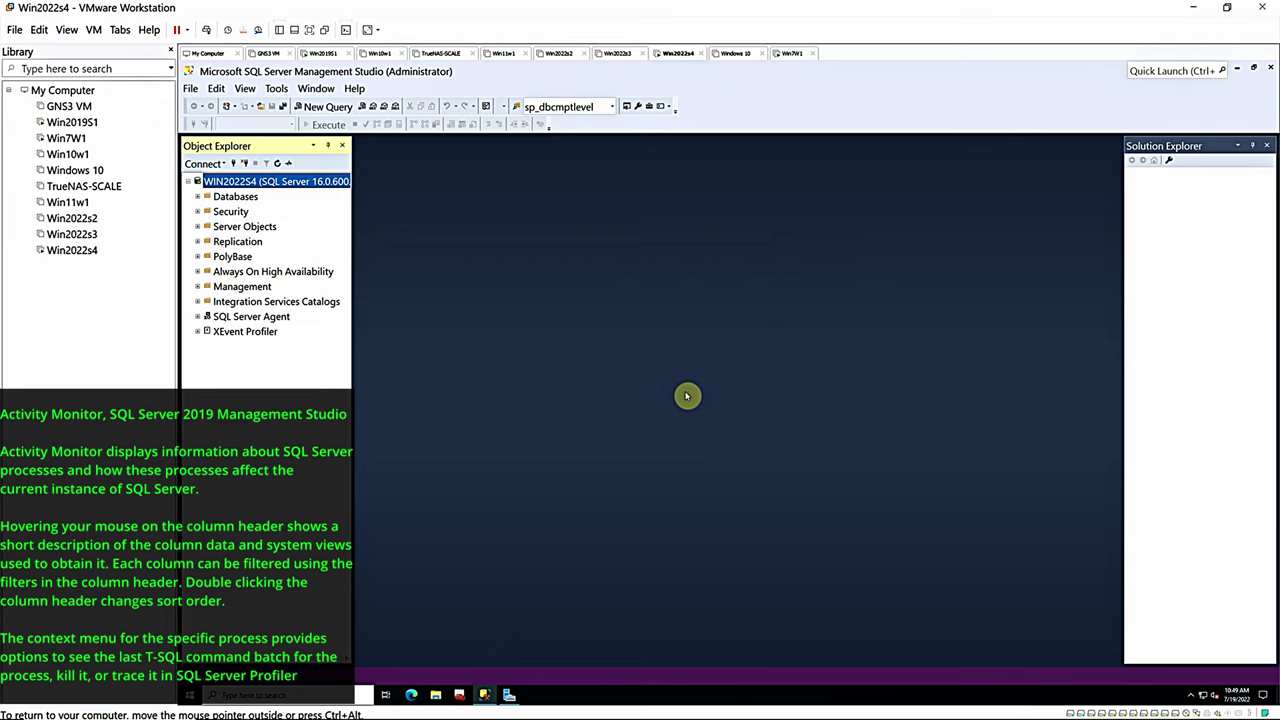
right_click(261, 181)
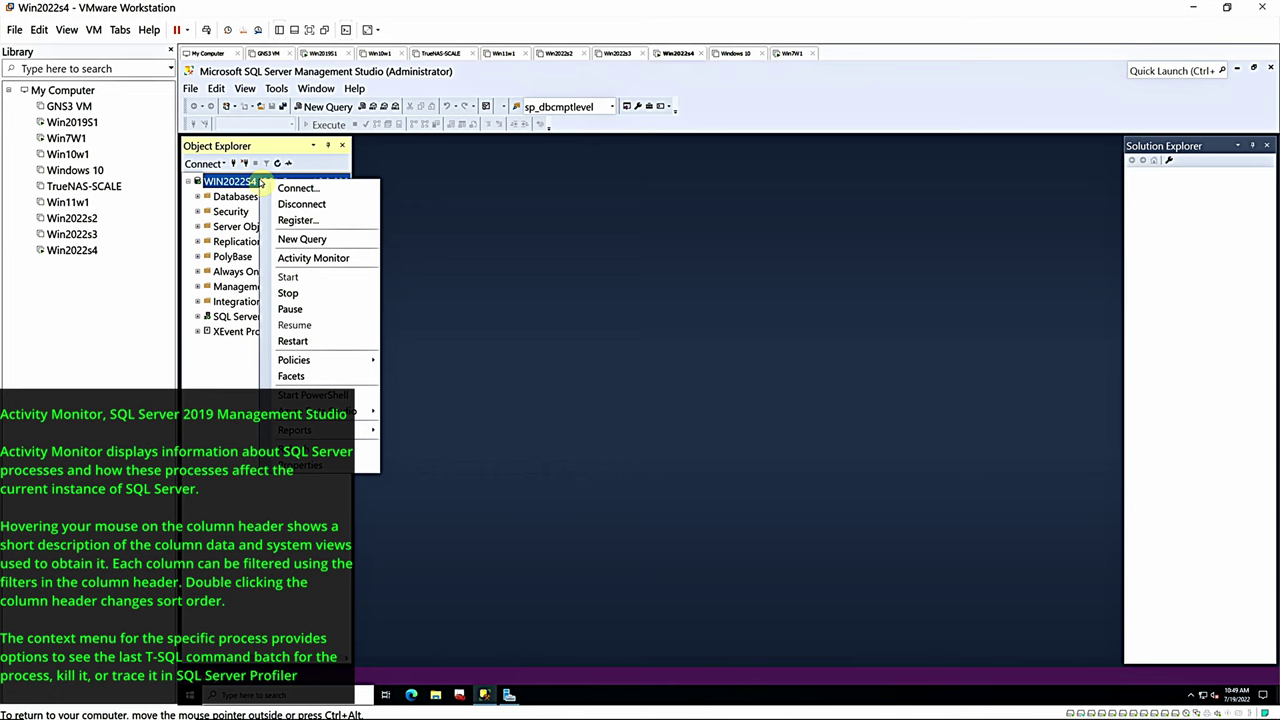
click(303, 260)
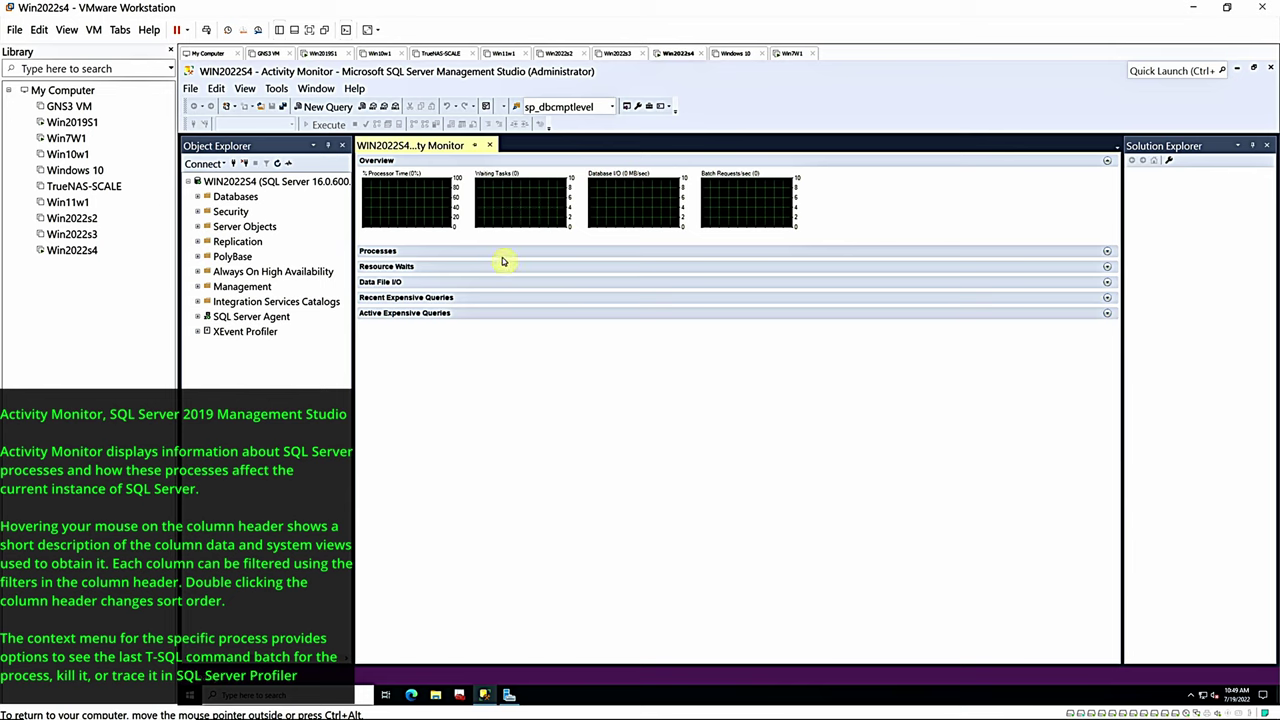
Choose a refresh interval for the Activity Monitor overview graphs
right_click(573, 160)
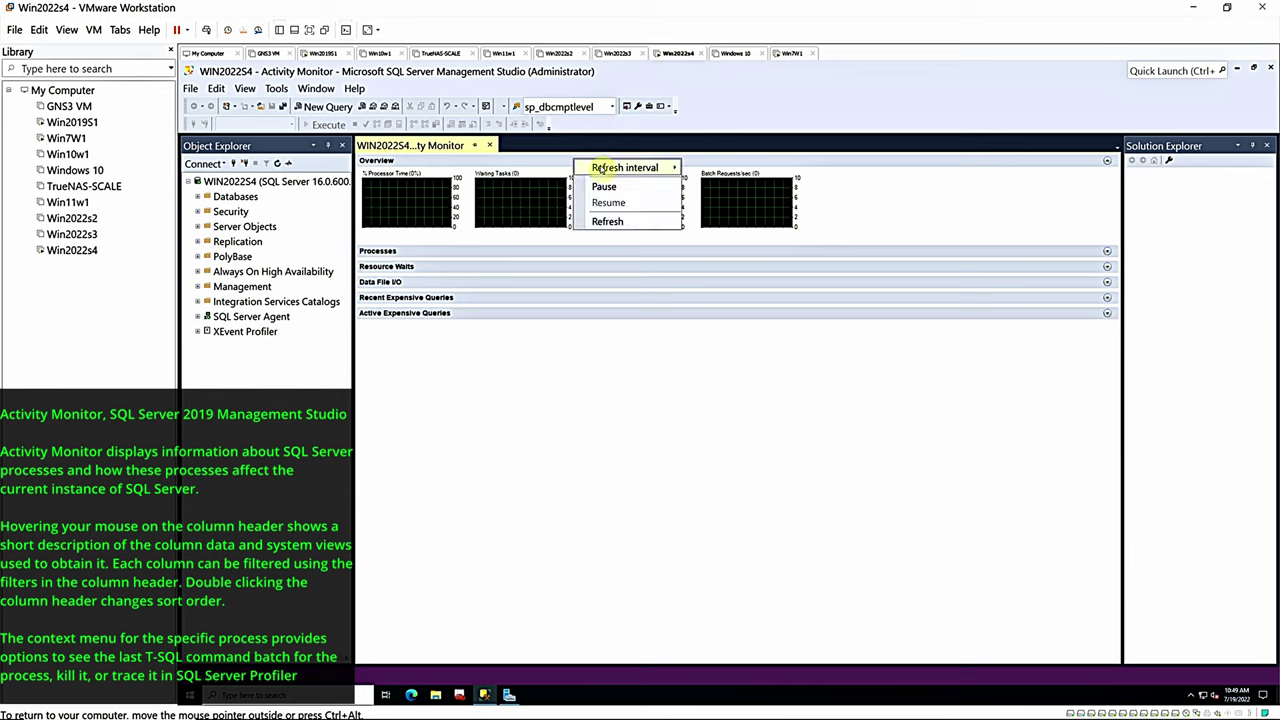
mouse_move(624, 172)
click(703, 185)
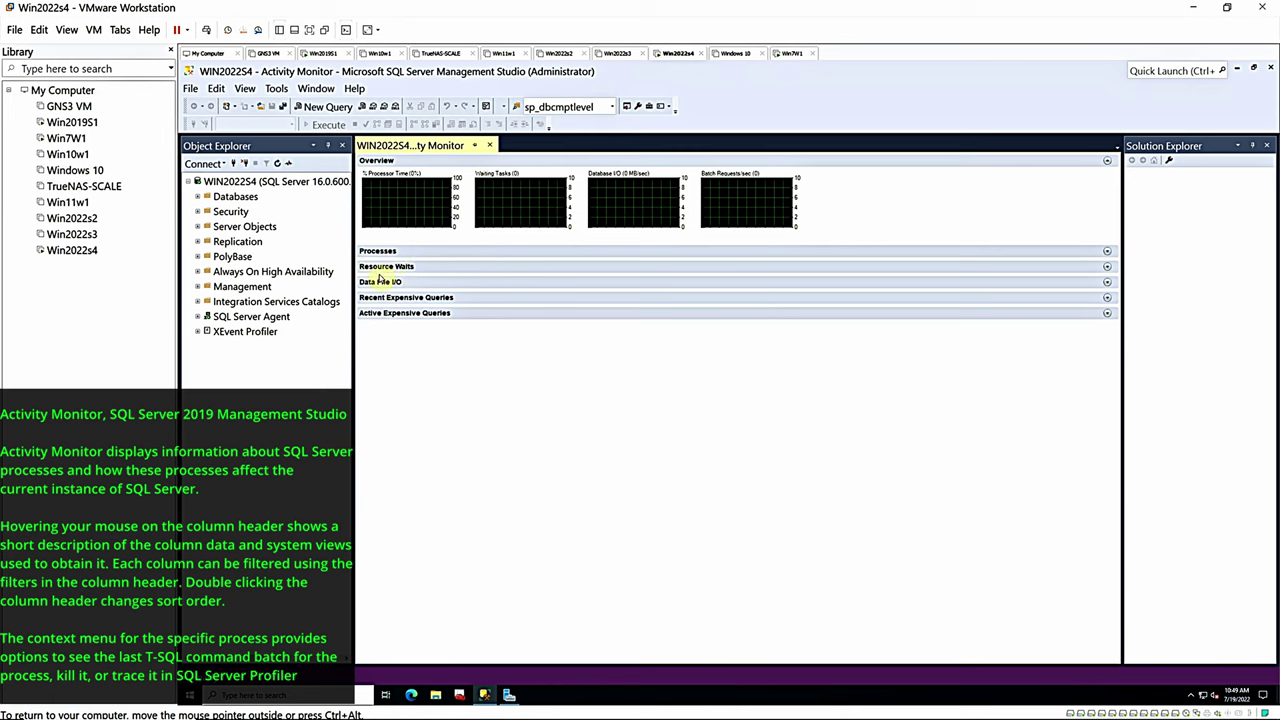
Examine the Processes section sorted by session ID in descending and ascending order, and collapse it
click(395, 255)
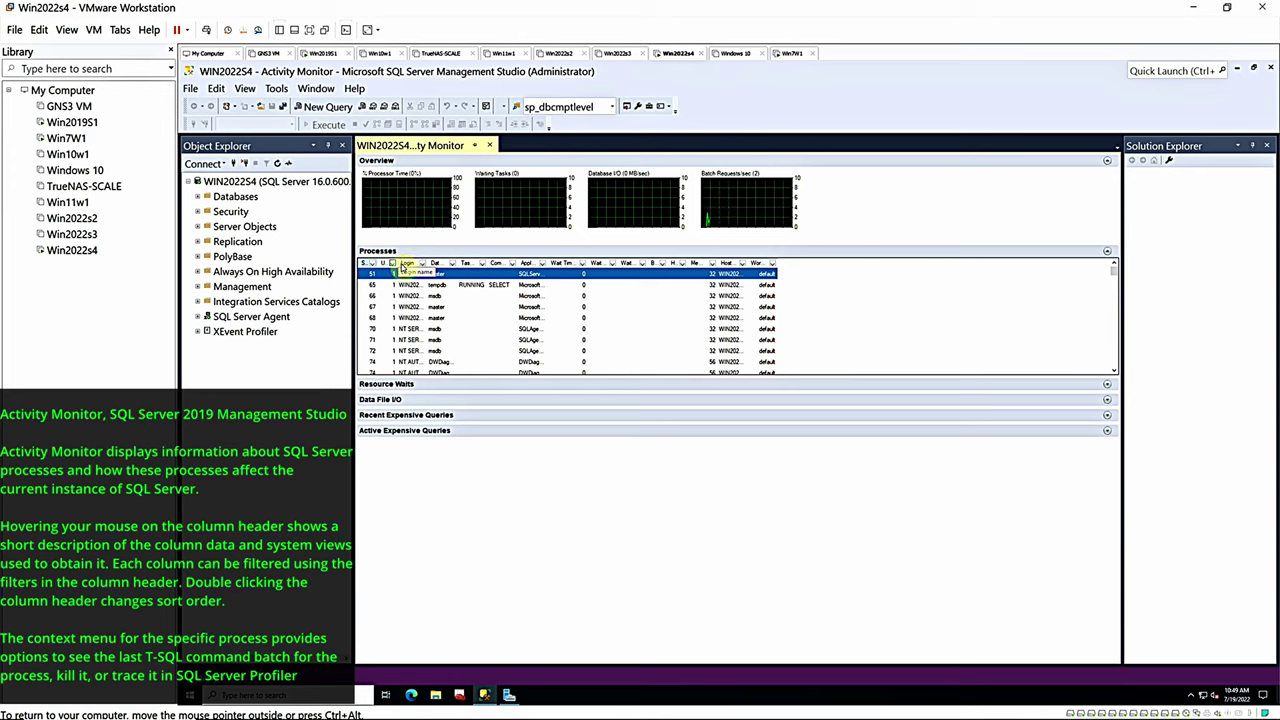
double_click(362, 263)
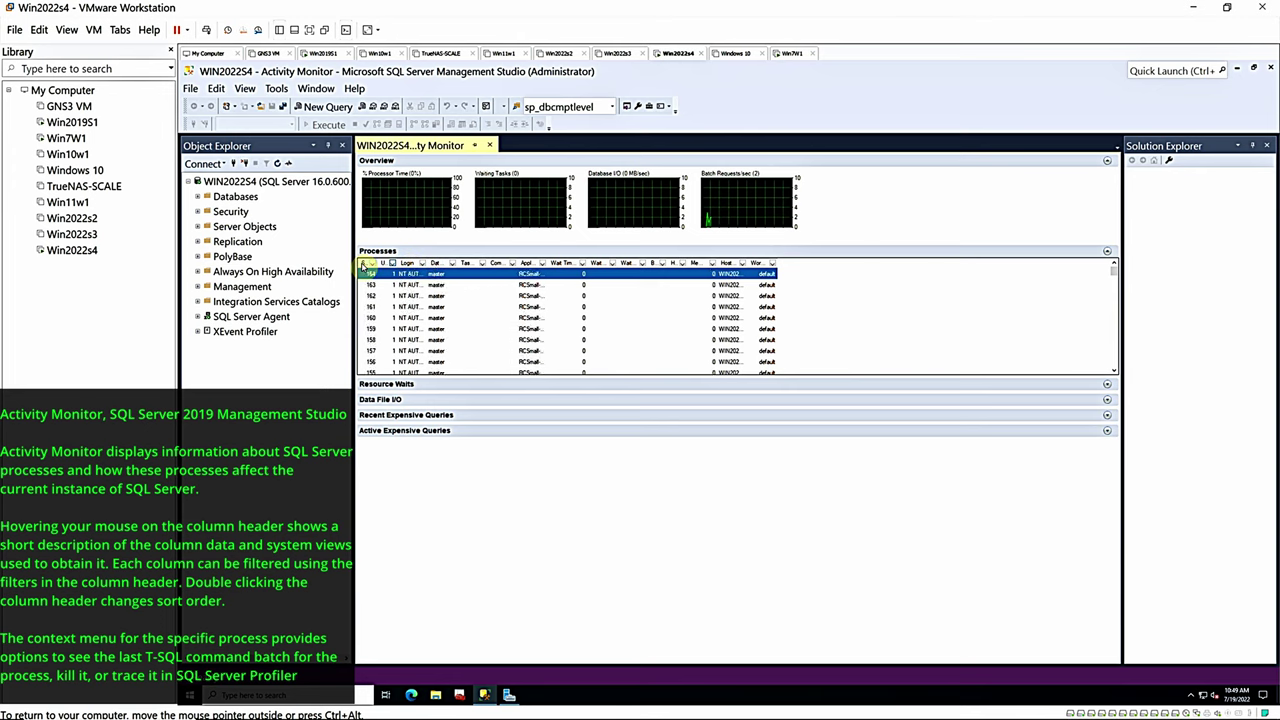
double_click(362, 263)
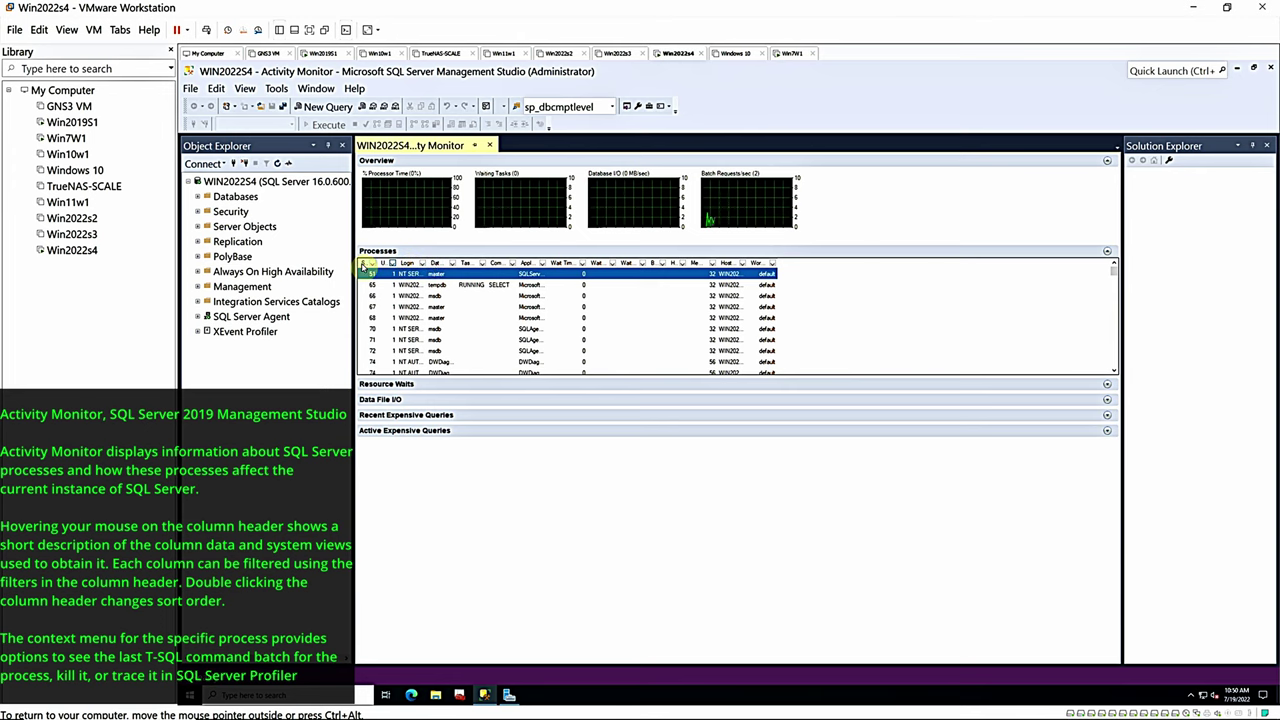
click(416, 251)
Examine the Resource Waits section sorted by wait category, and collapse it
click(372, 268)
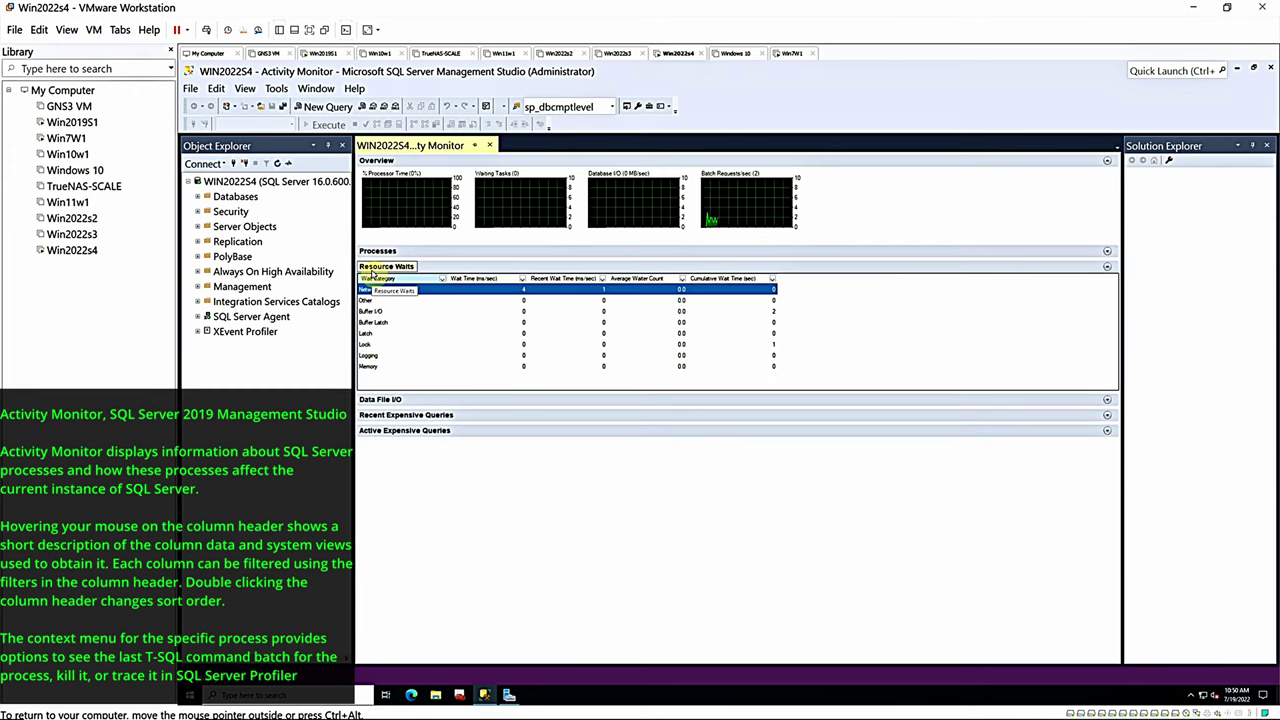
click(372, 278)
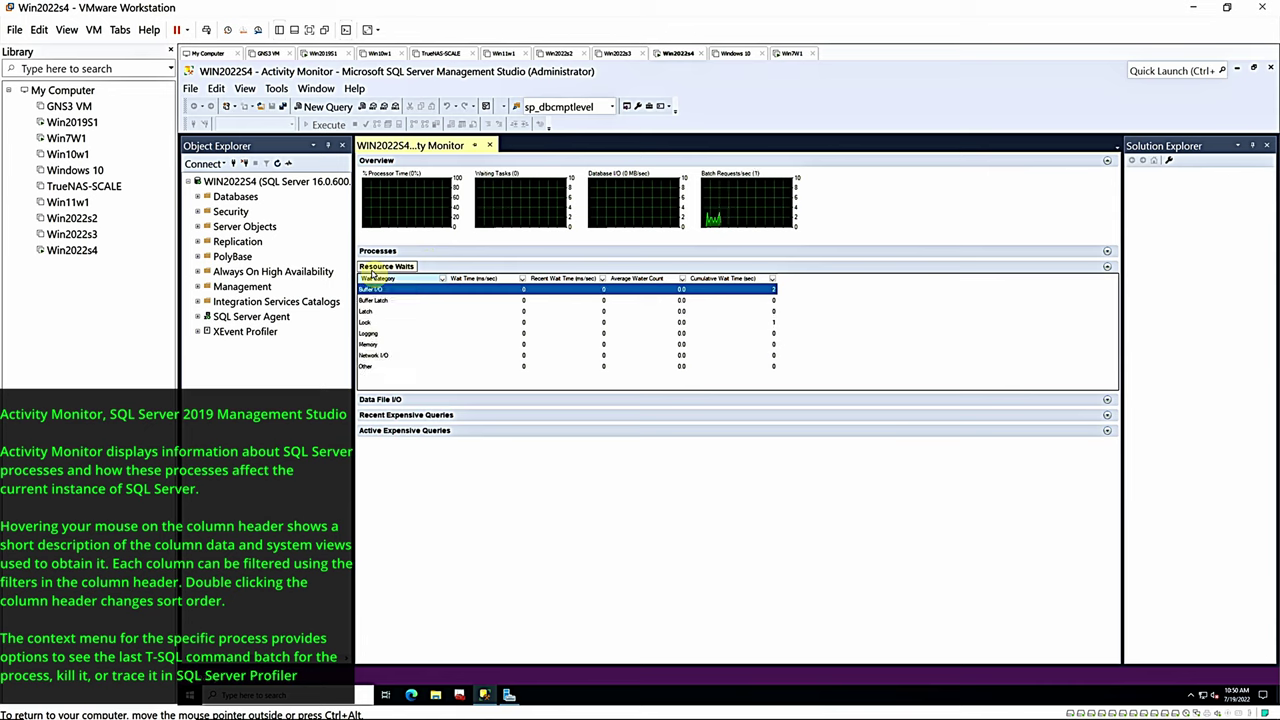
click(373, 268)
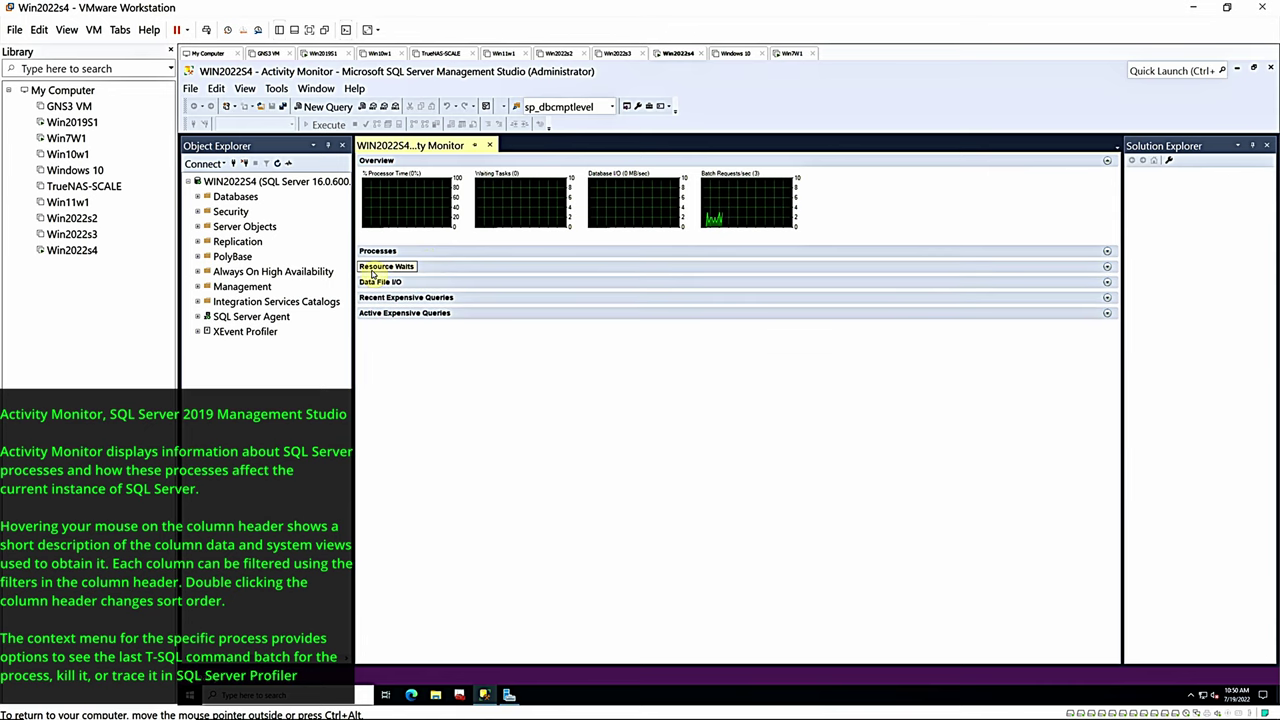
Examine the Data File I/O, Recent Expensive Queries and Active Expensive Queries sections of Activity Monitor, collapsing the first two after viewing
click(378, 284)
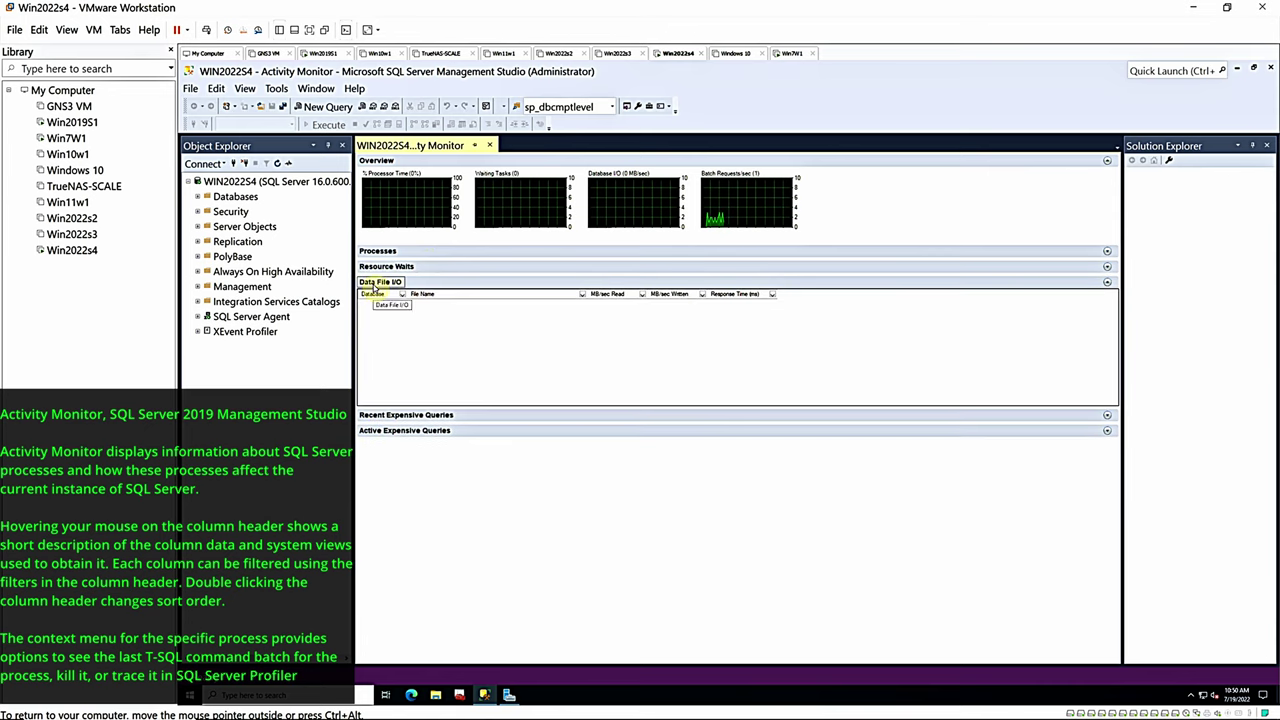
click(376, 283)
click(376, 298)
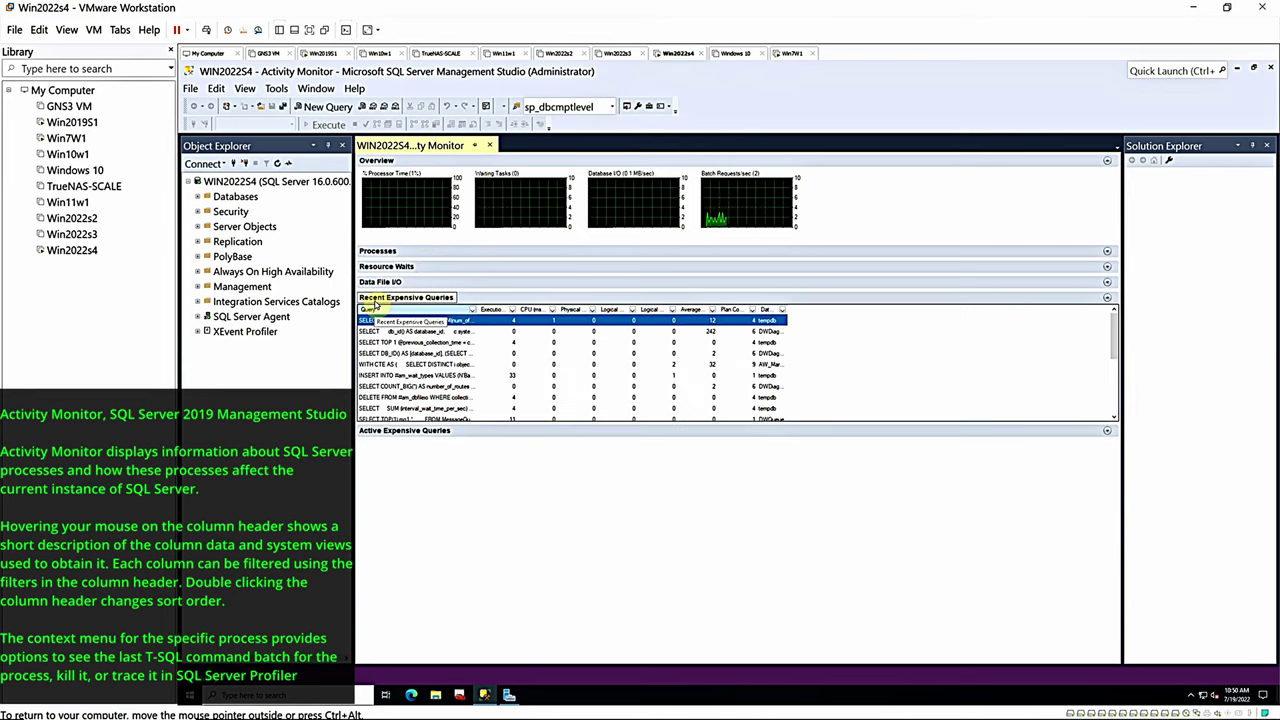
click(376, 298)
click(380, 314)
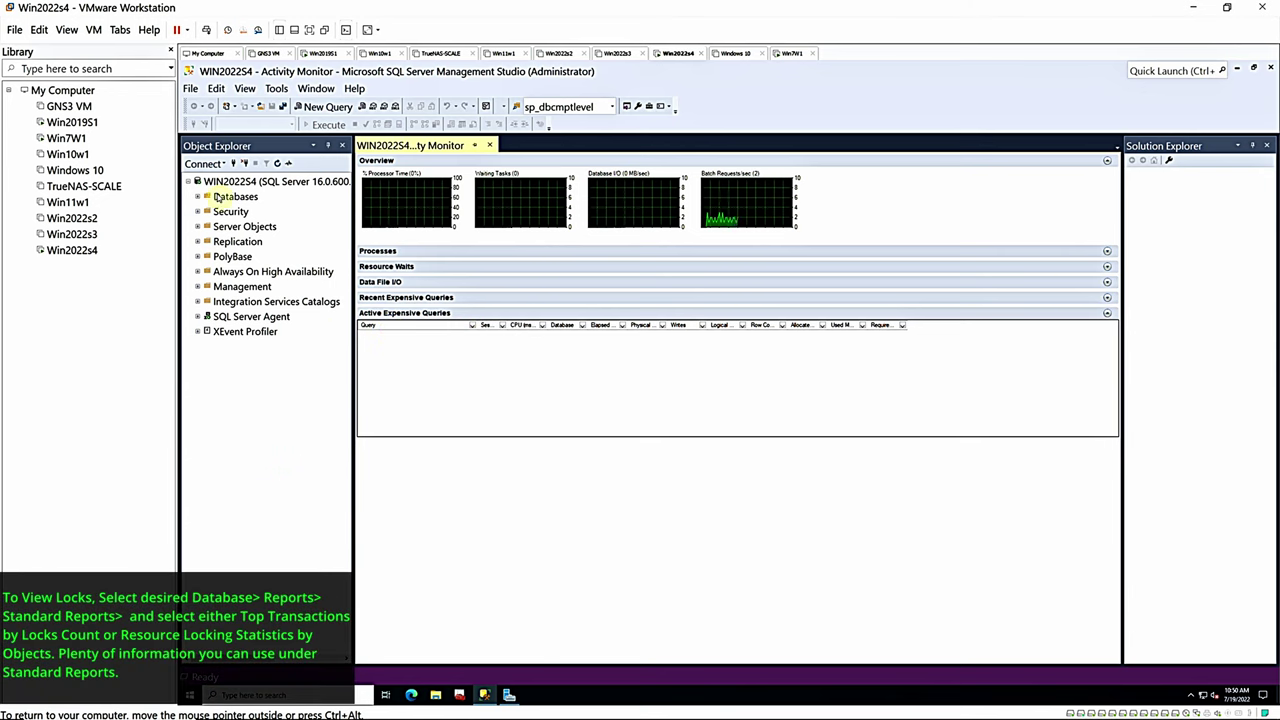
Open the Top Transactions by Locks Count standard report for the AdventureWorks2019 database and enlarge its zoom
click(197, 197)
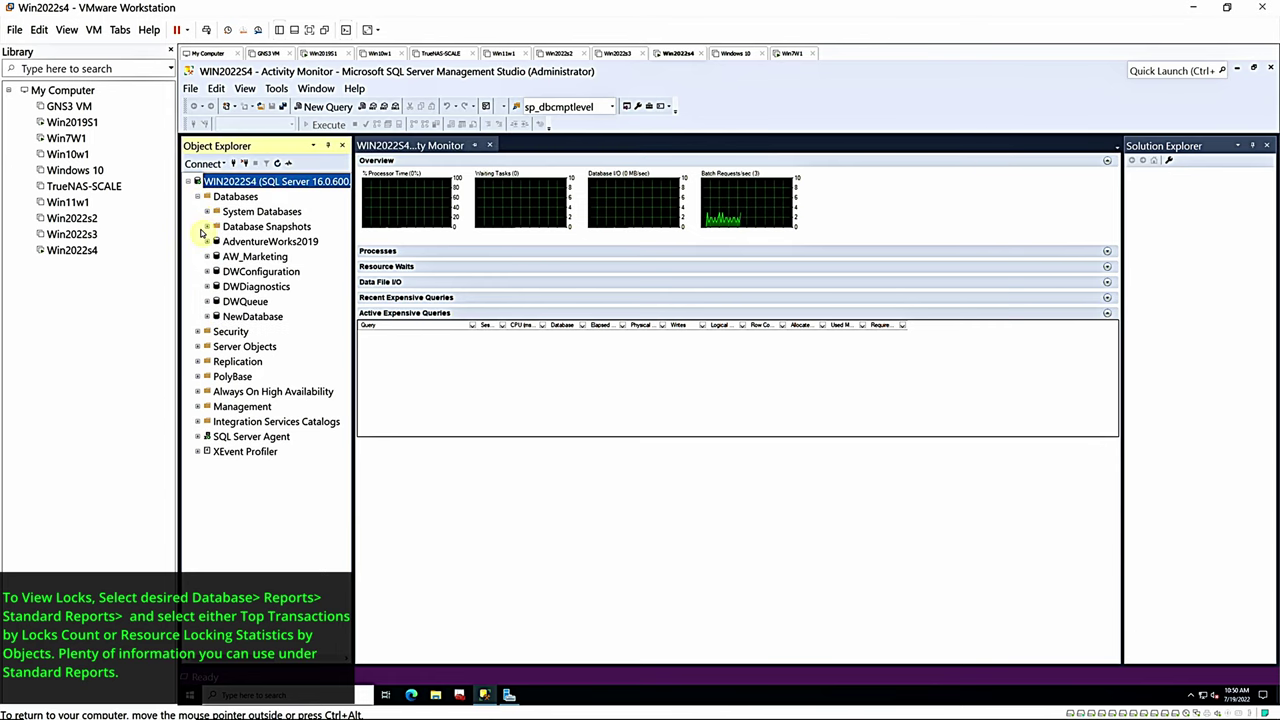
click(229, 242)
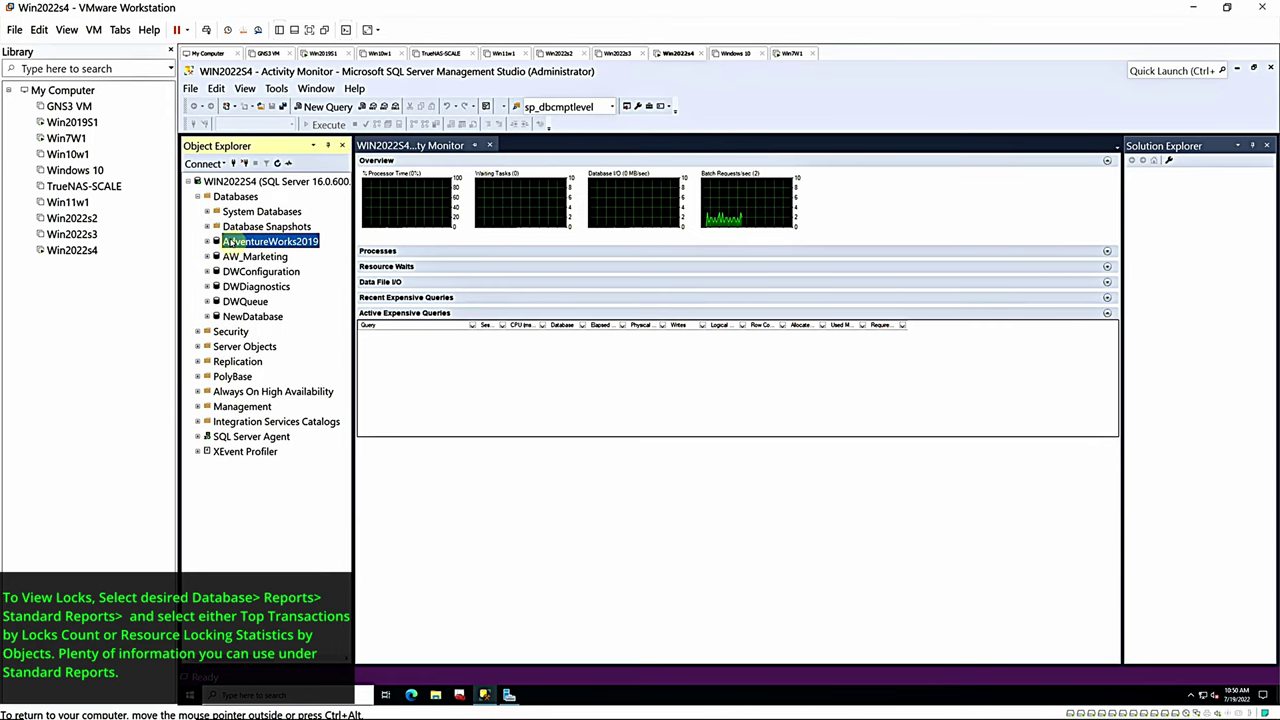
right_click(229, 242)
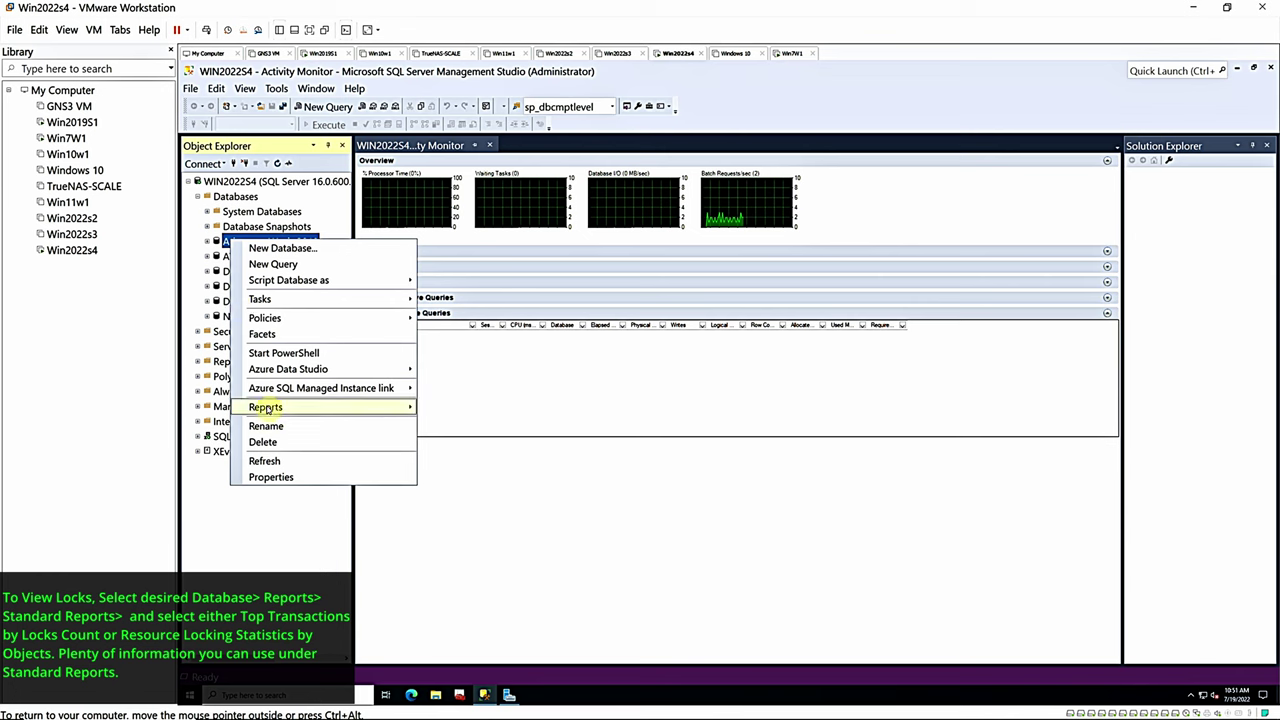
mouse_move(266, 407)
mouse_move(617, 408)
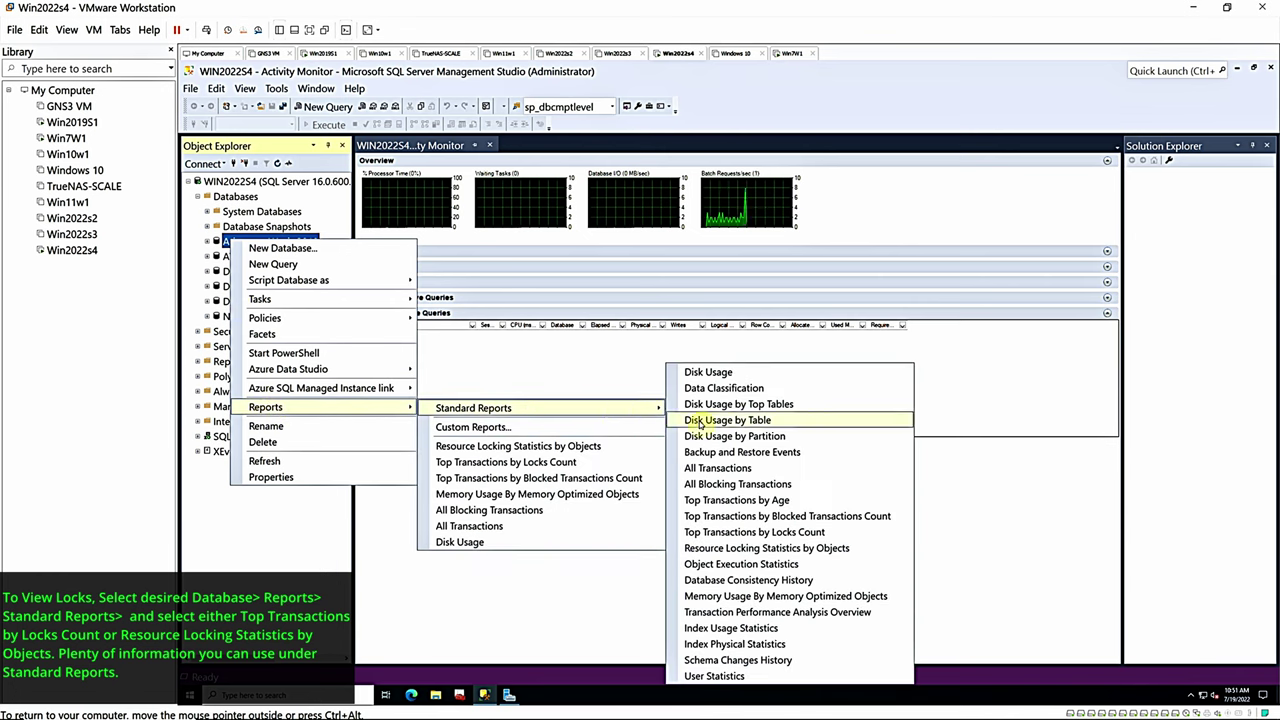
click(745, 532)
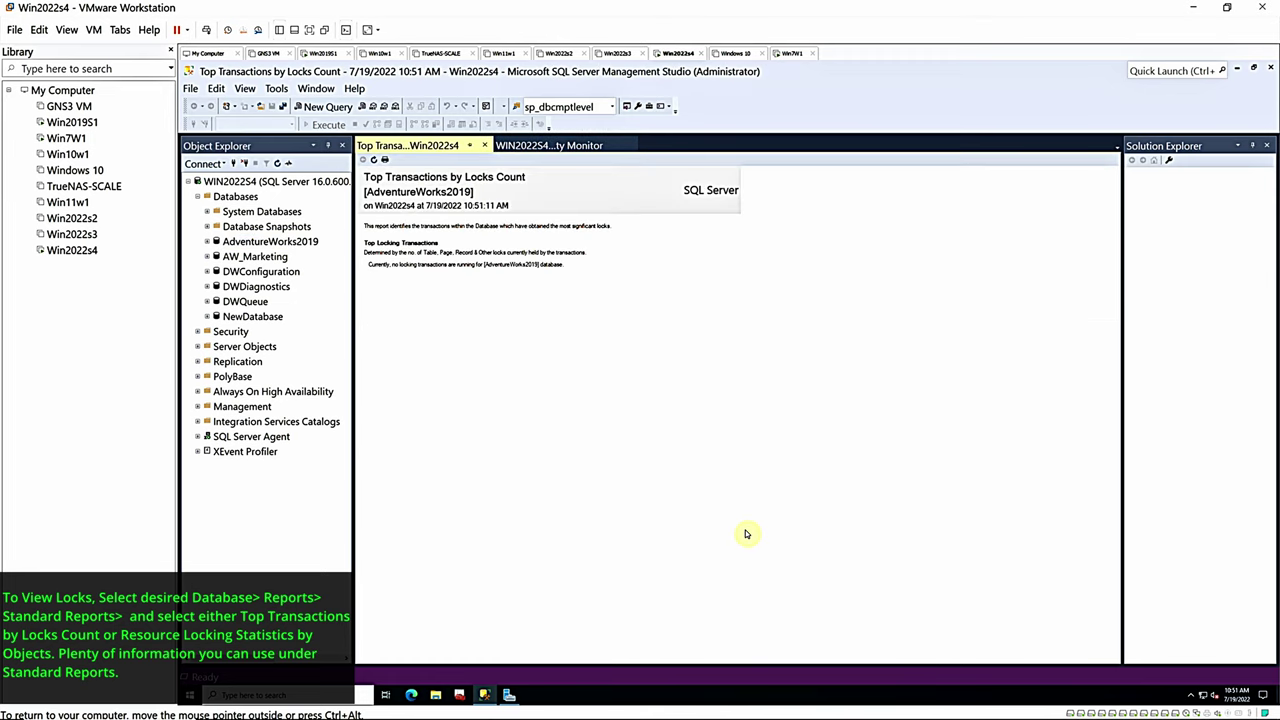
right_click(520, 345)
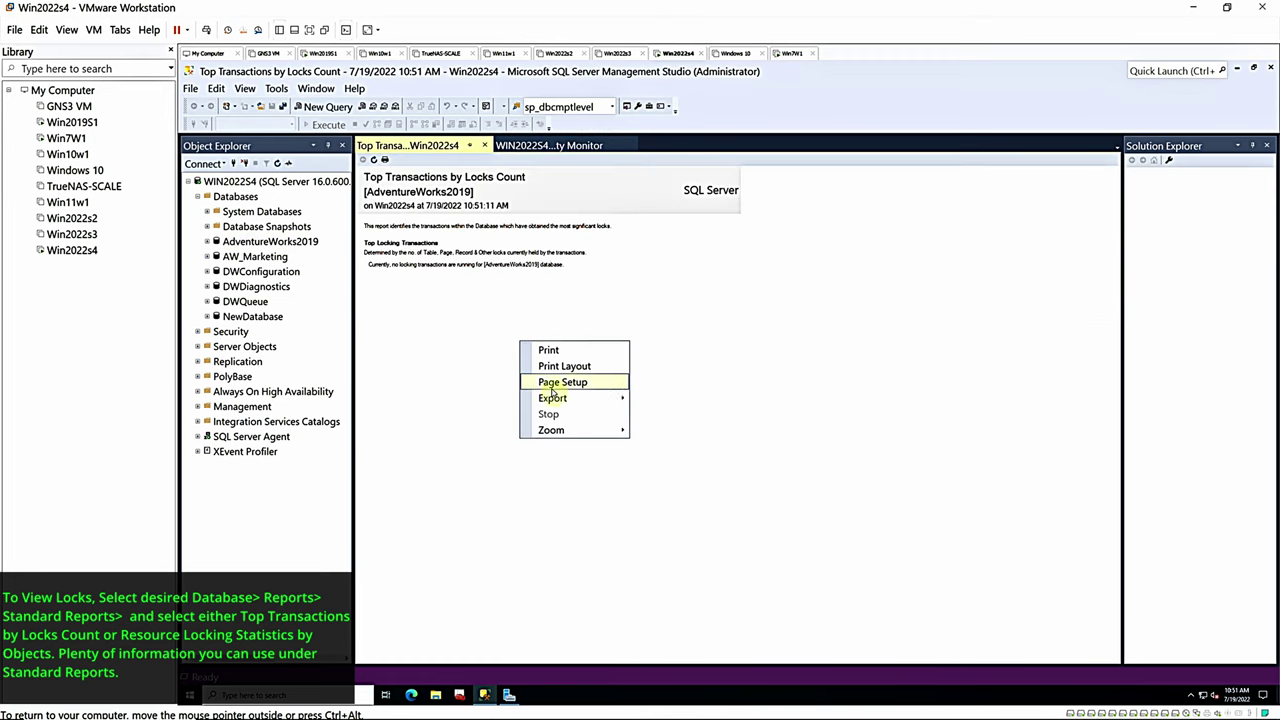
mouse_move(580, 432)
click(658, 498)
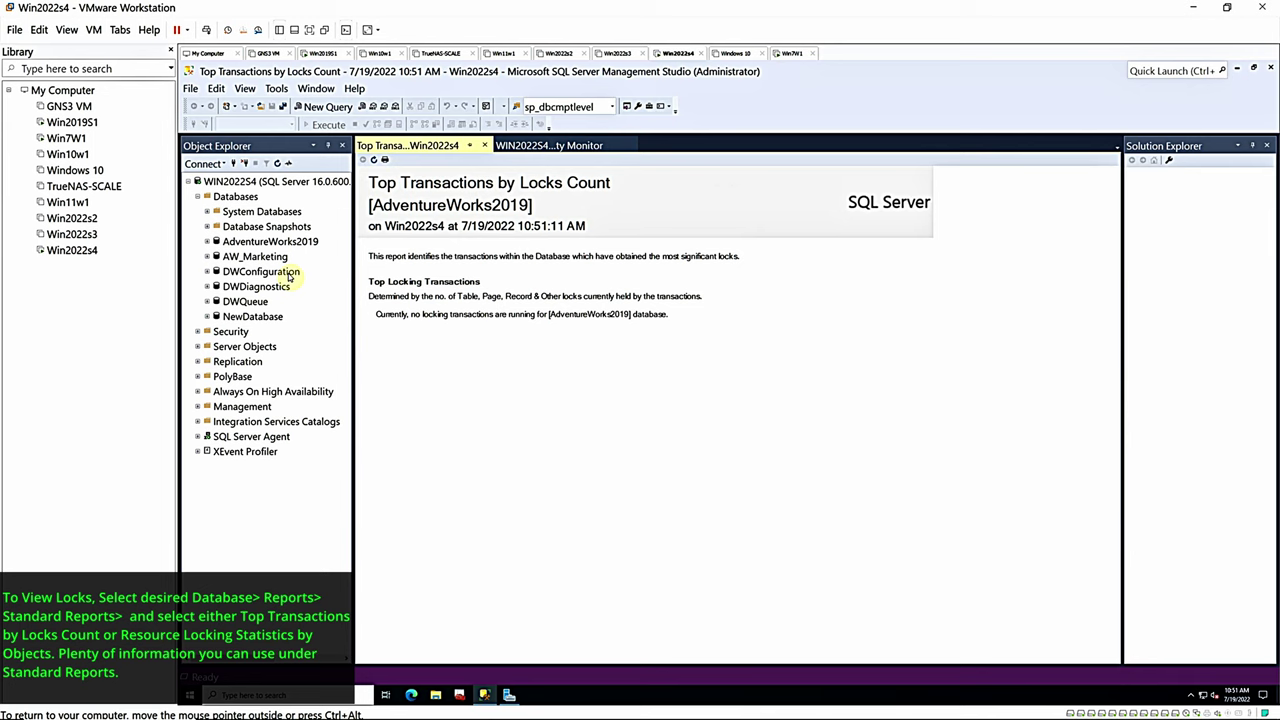
Open the Resource Locking Statistics by Objects standard report for AdventureWorks2019 and enlarge its zoom
right_click(262, 242)
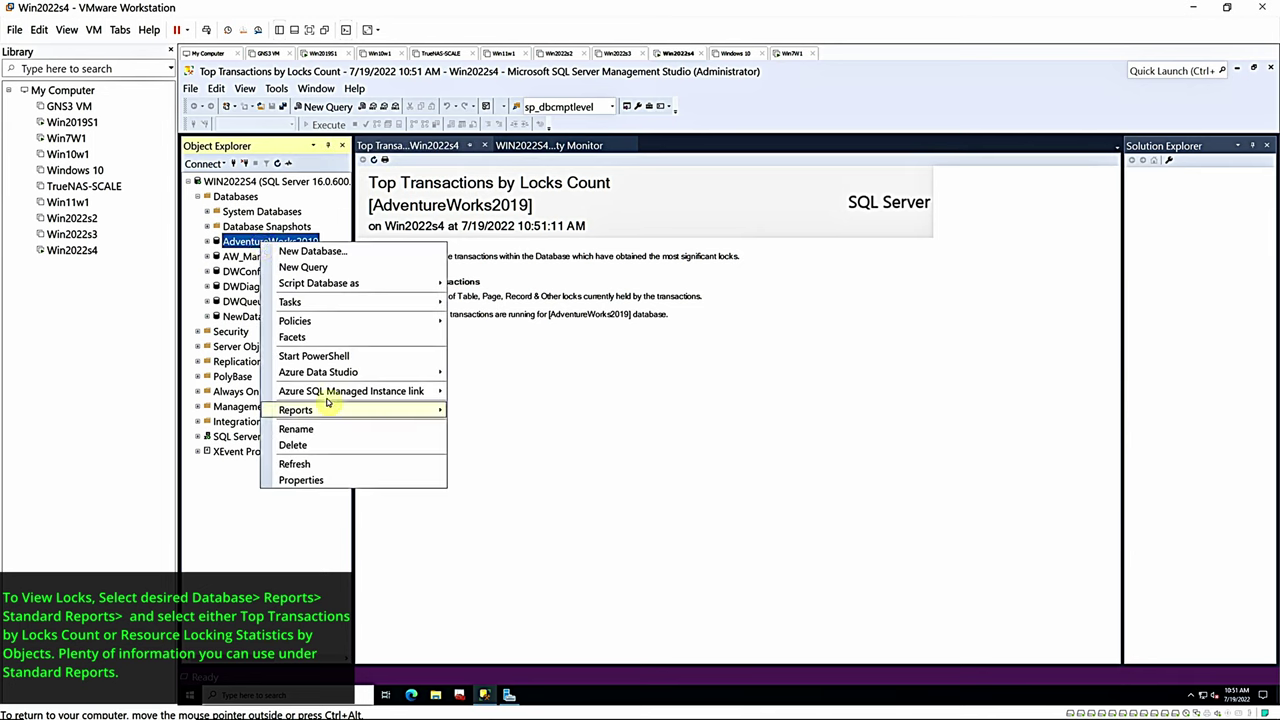
mouse_move(330, 406)
mouse_move(688, 412)
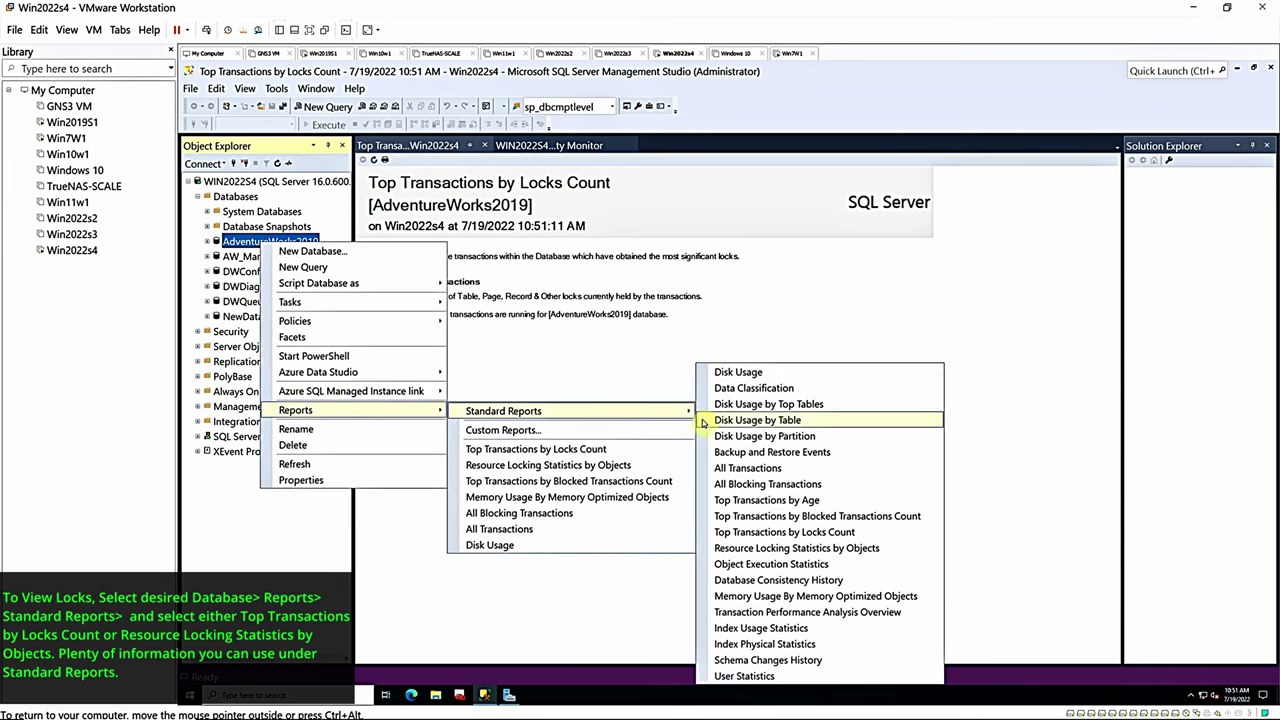
click(752, 549)
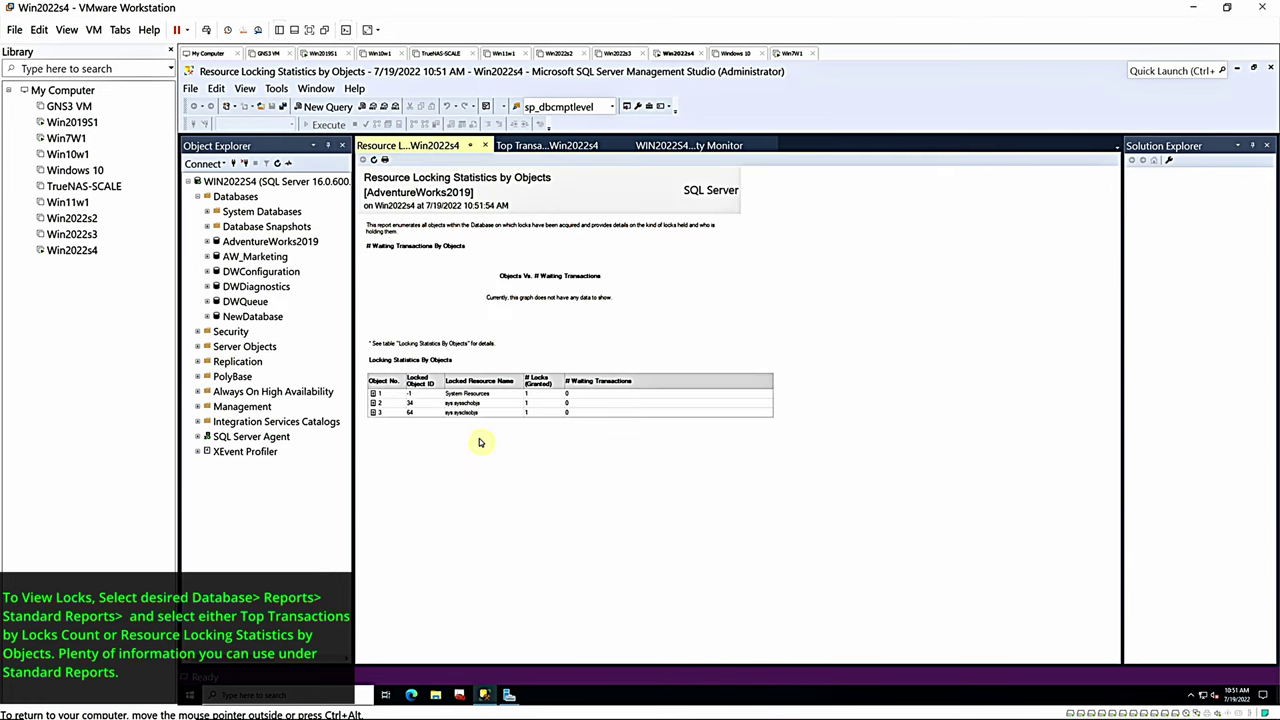
right_click(399, 466)
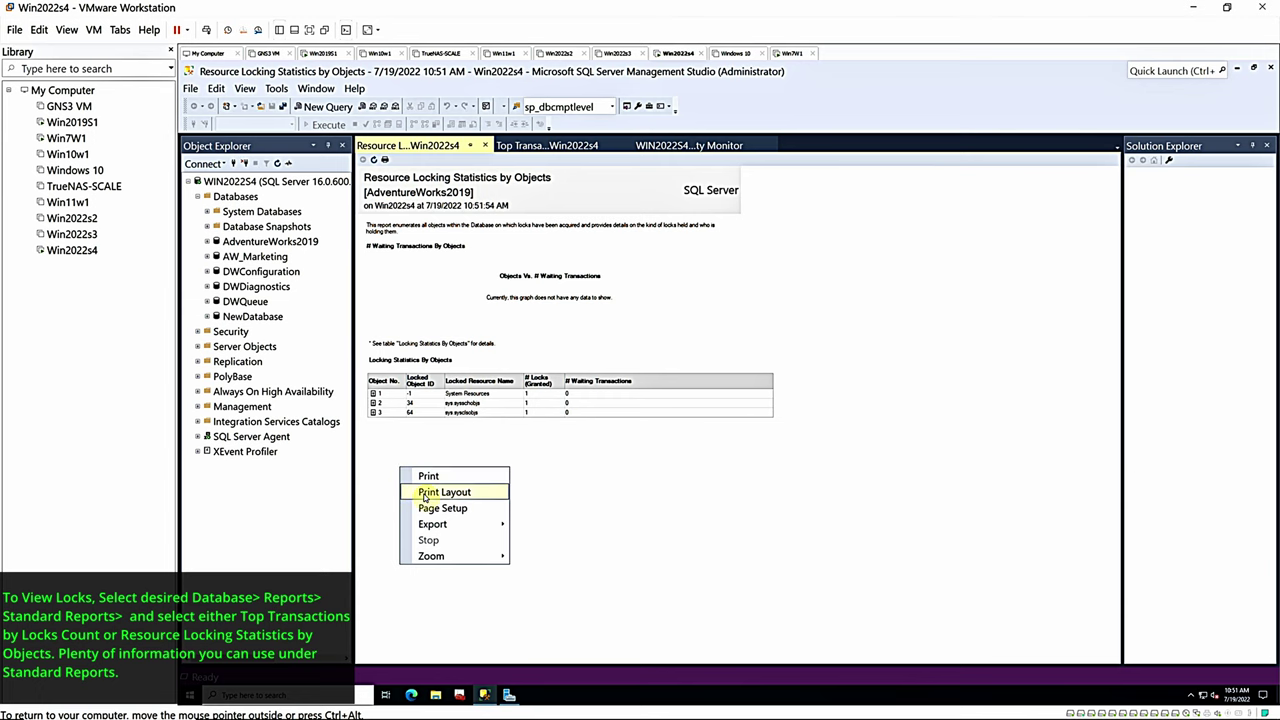
mouse_move(440, 556)
click(548, 611)
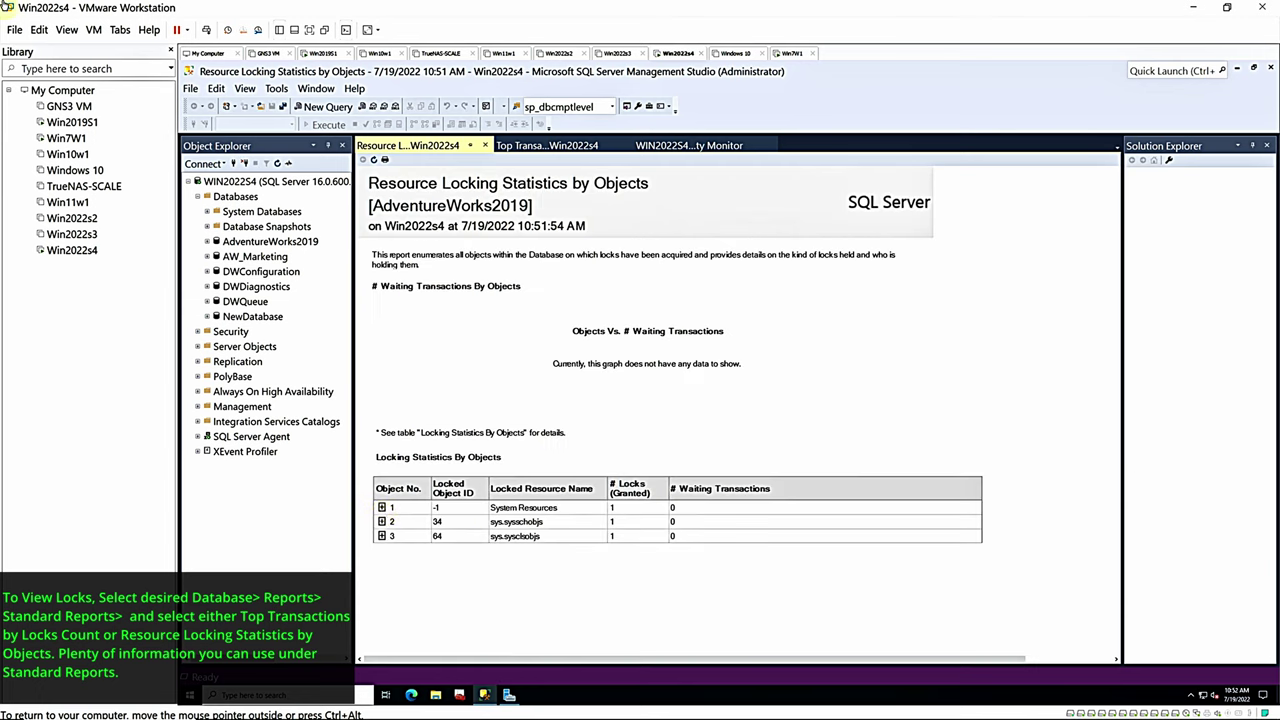
Expand the lock type and lock owner details of all three objects in the Locking Statistics By Objects table and examine them
click(381, 508)
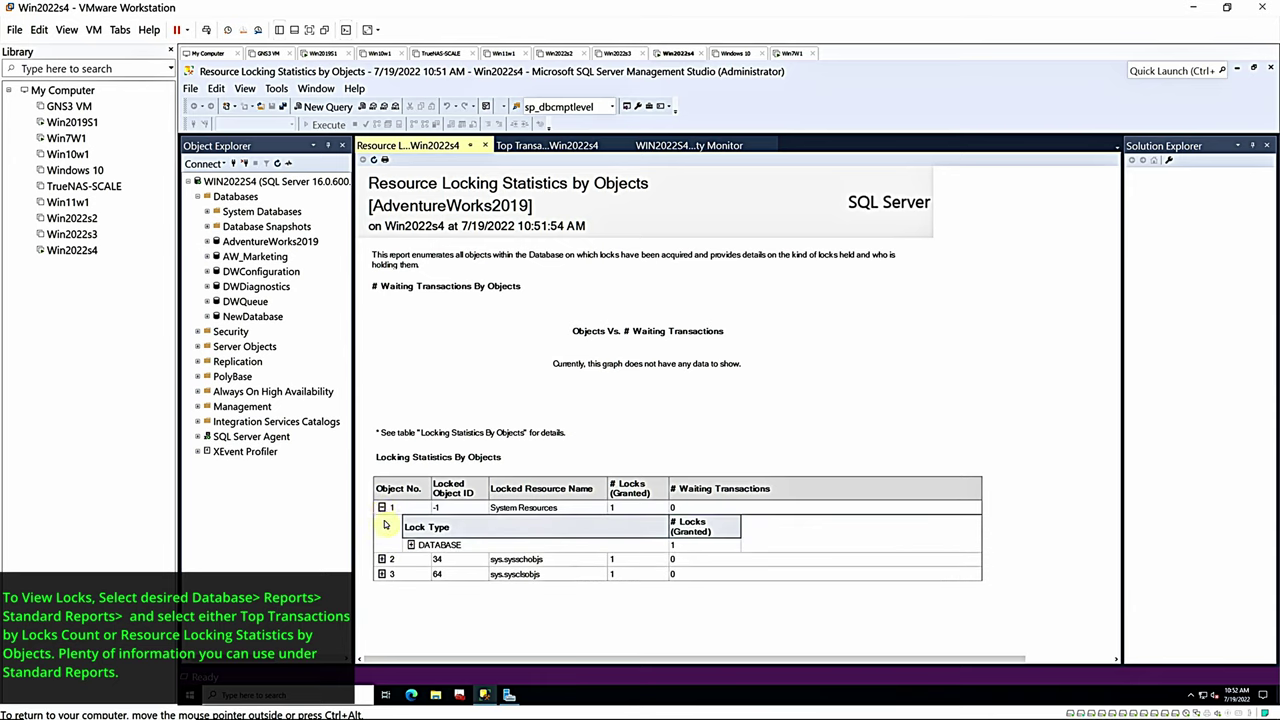
click(410, 545)
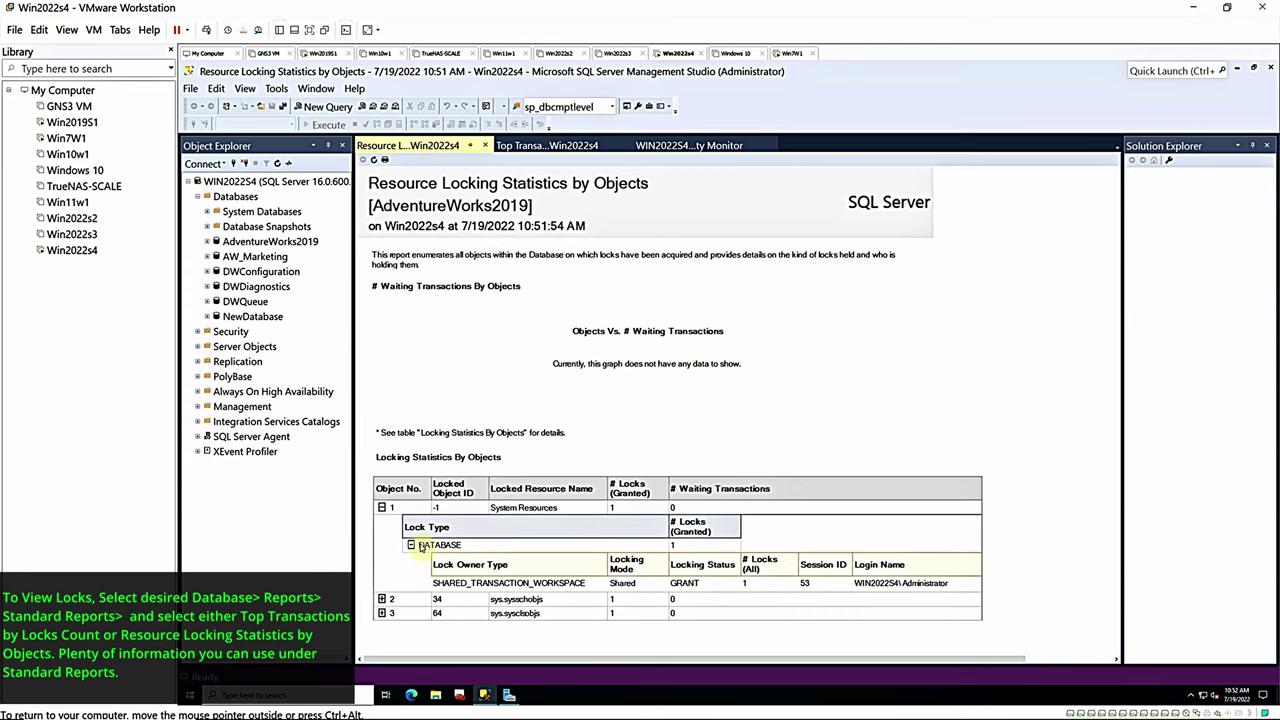
click(381, 599)
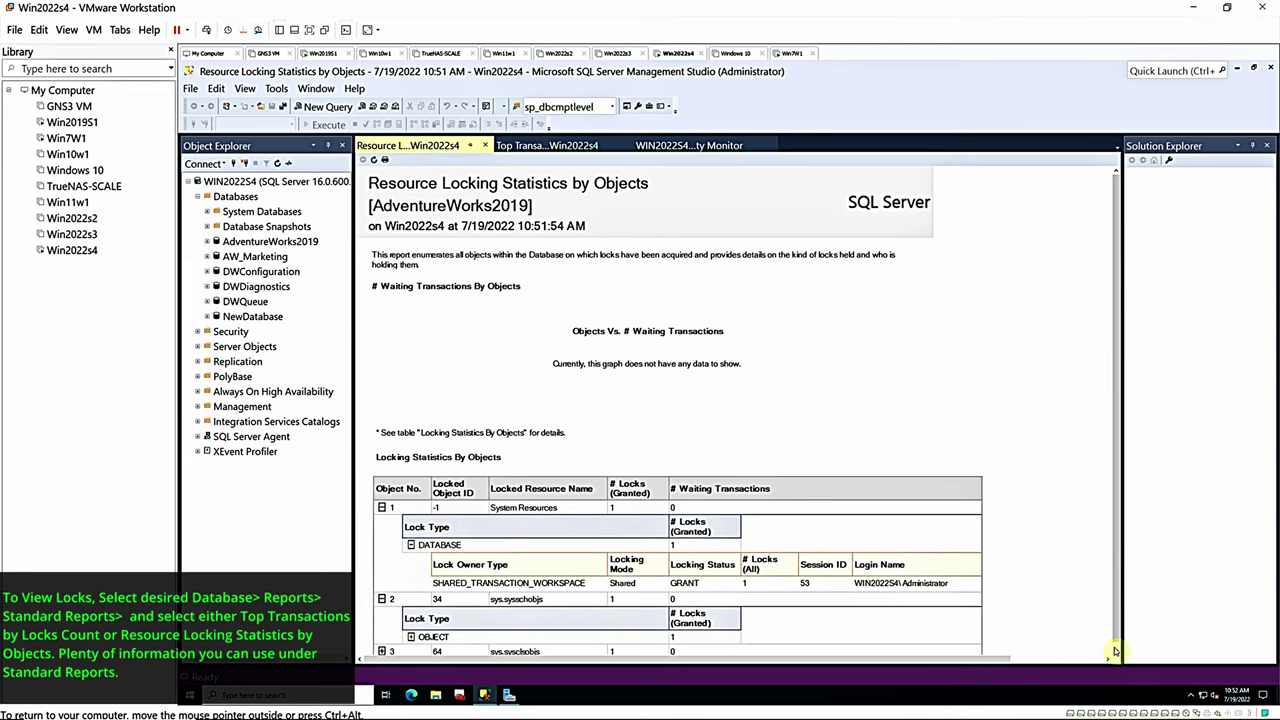
click(1114, 650)
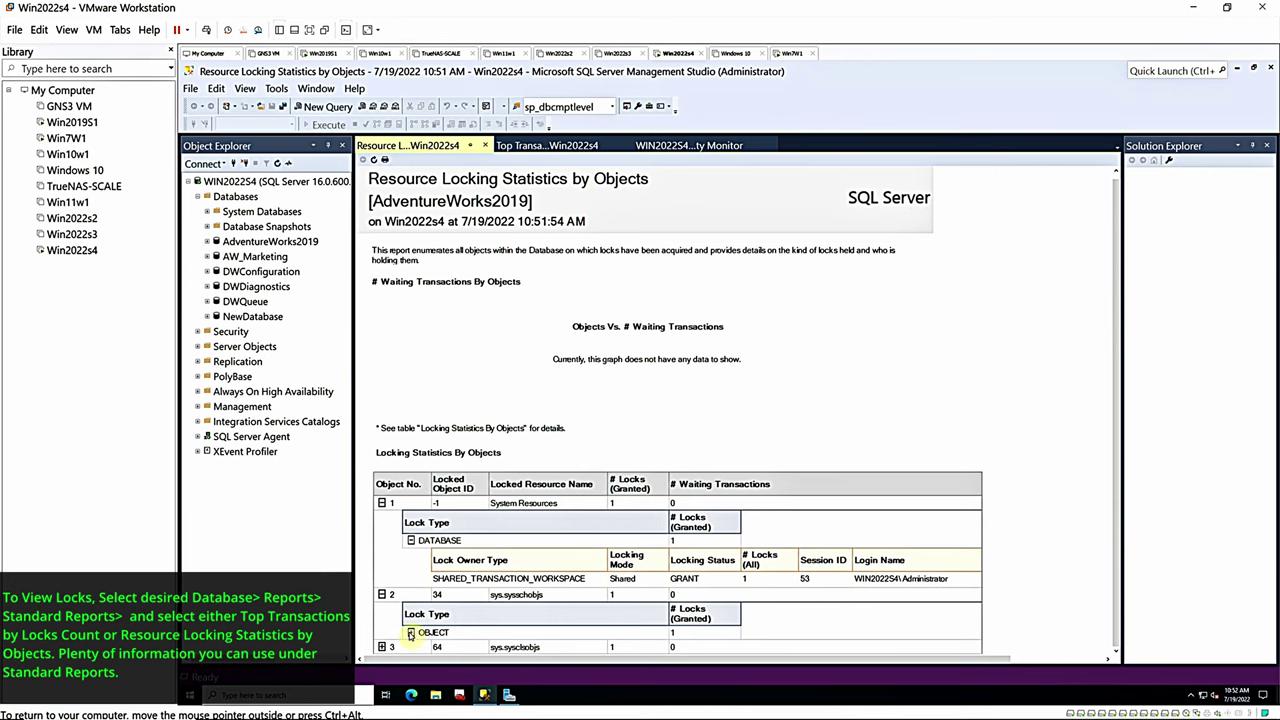
click(410, 633)
click(1114, 651)
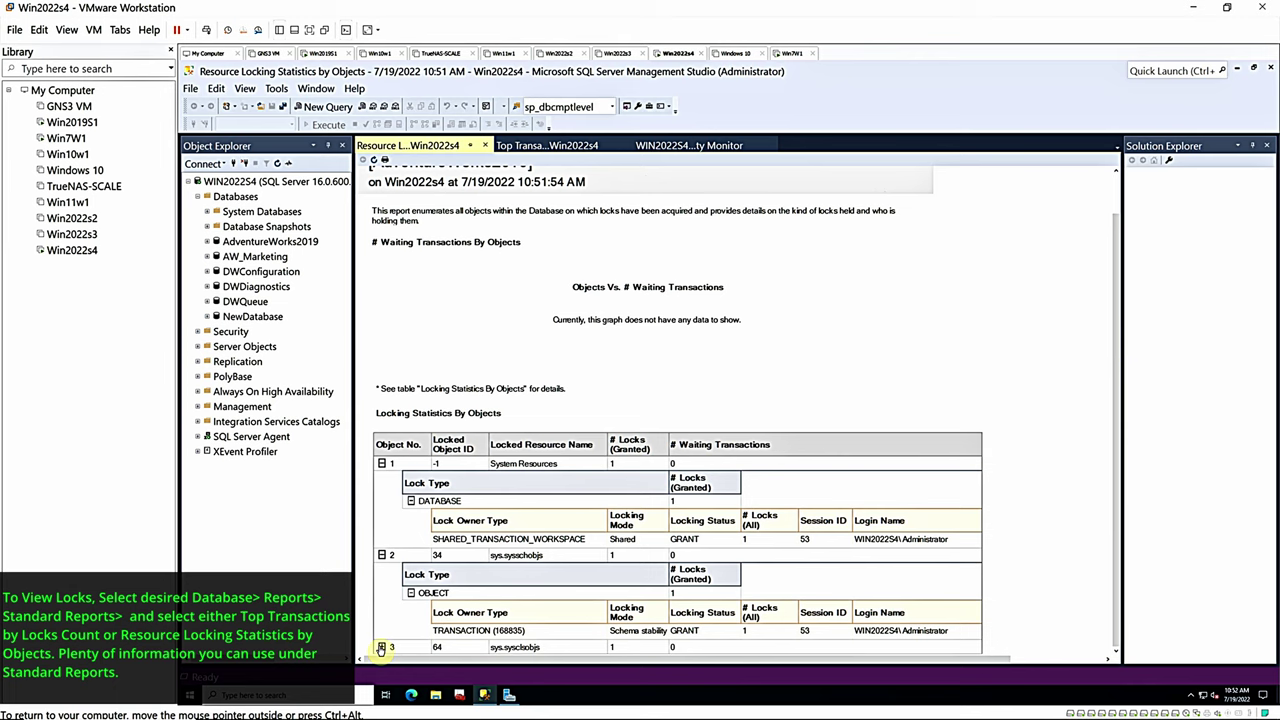
click(381, 648)
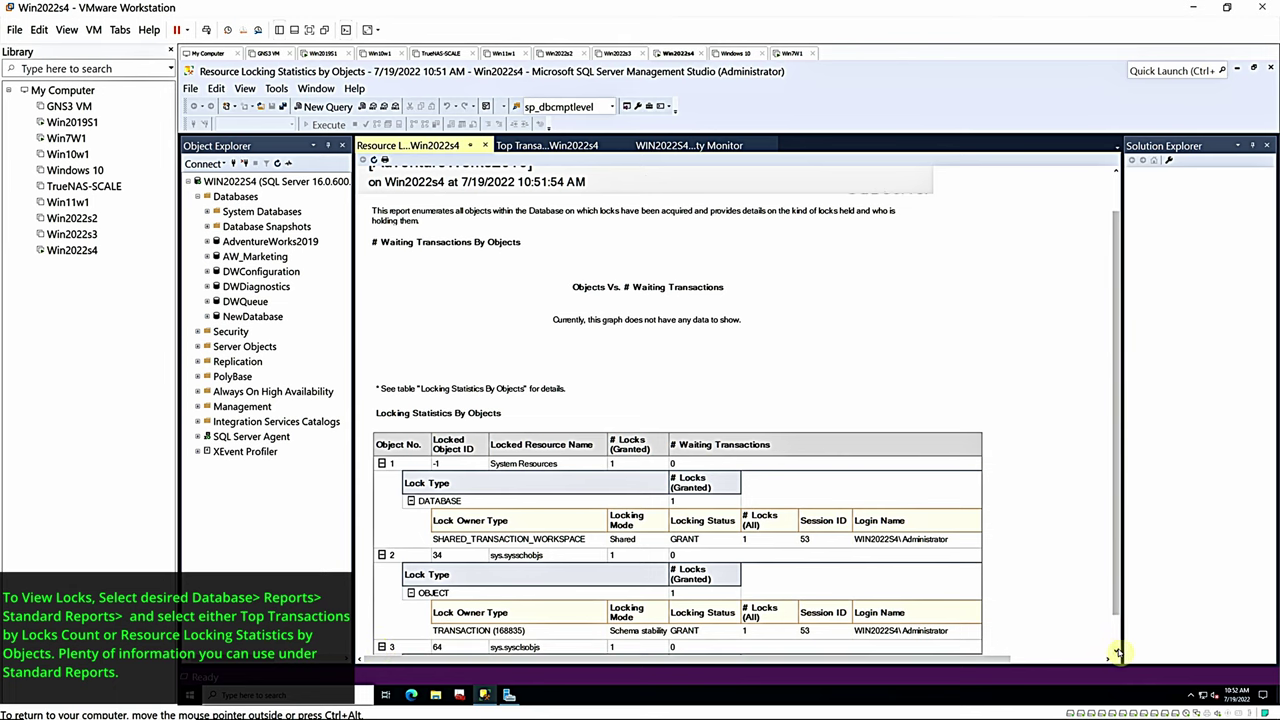
click(1117, 651)
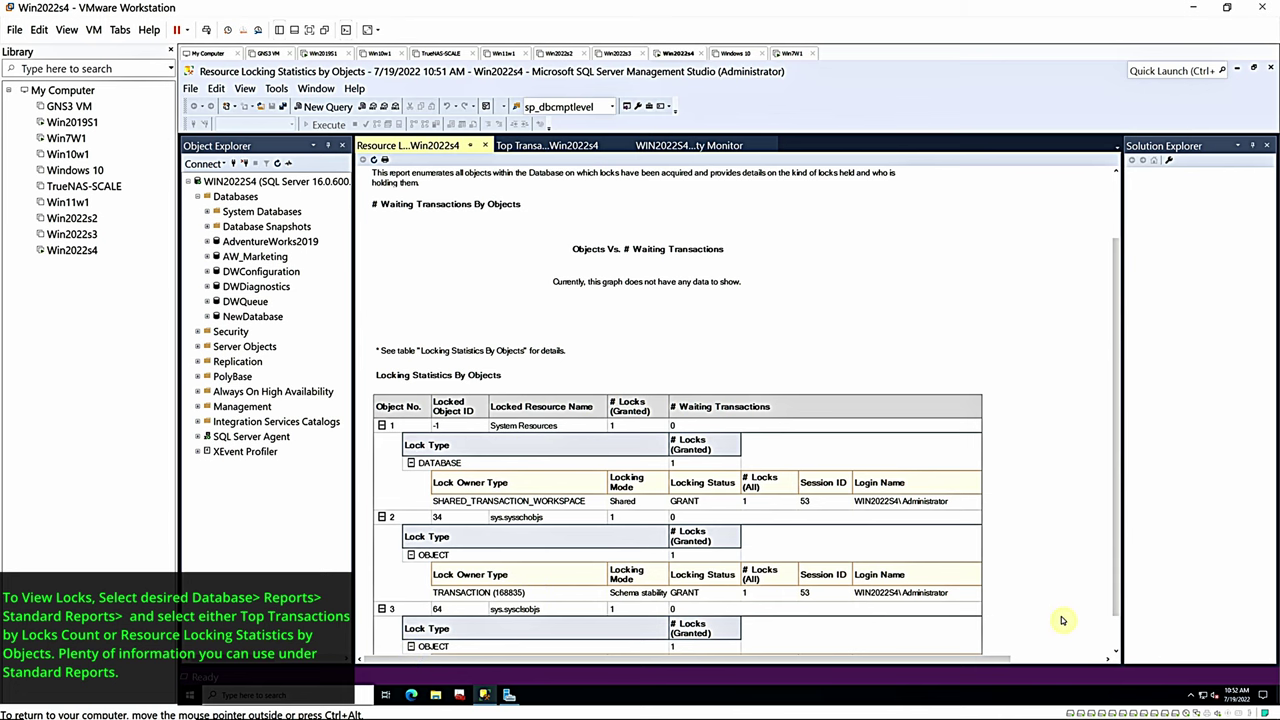
click(1118, 639)
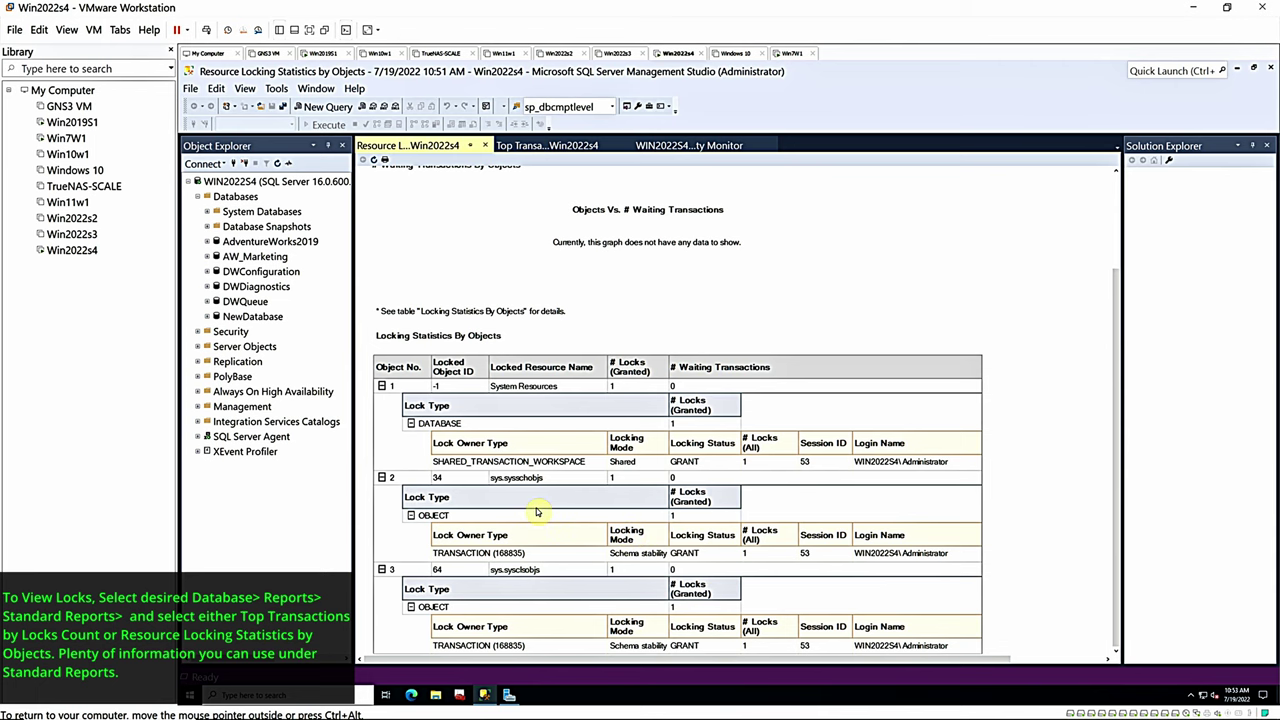
Switch to the Win7W1 virtual machine and open the CurrentActivityQuery file from the Practices folder in Management Studio
click(77, 139)
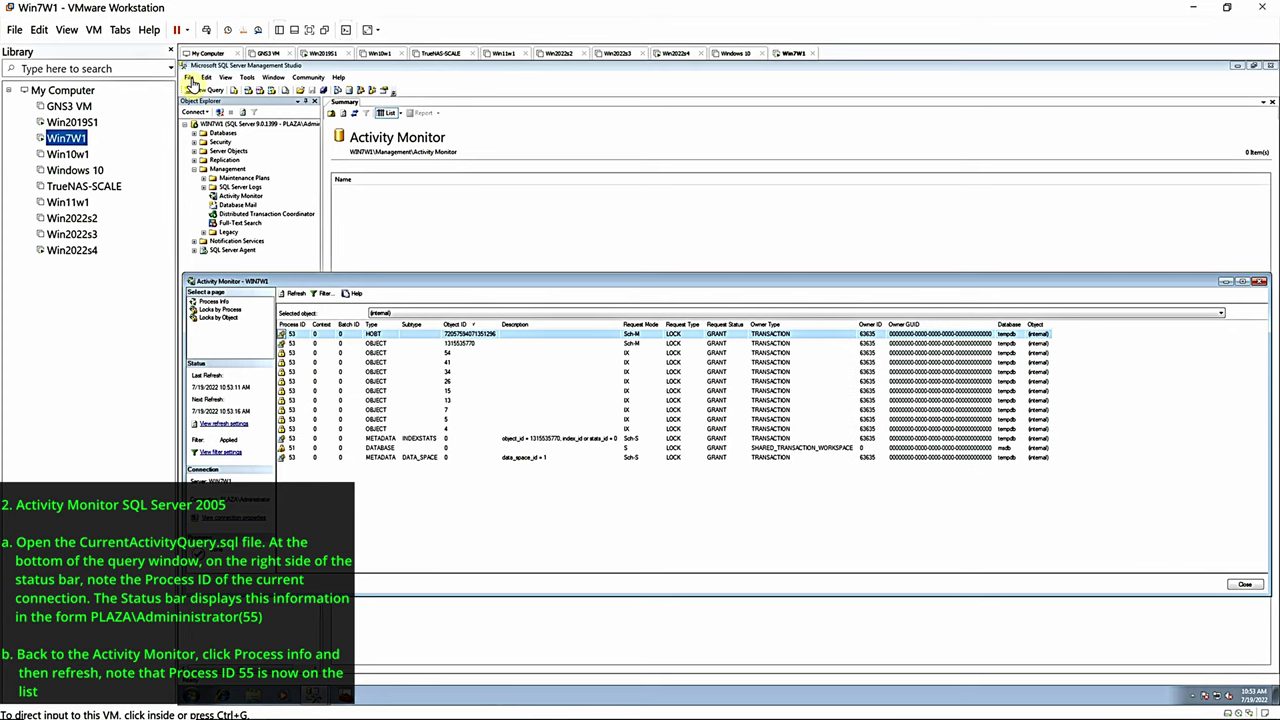
click(190, 83)
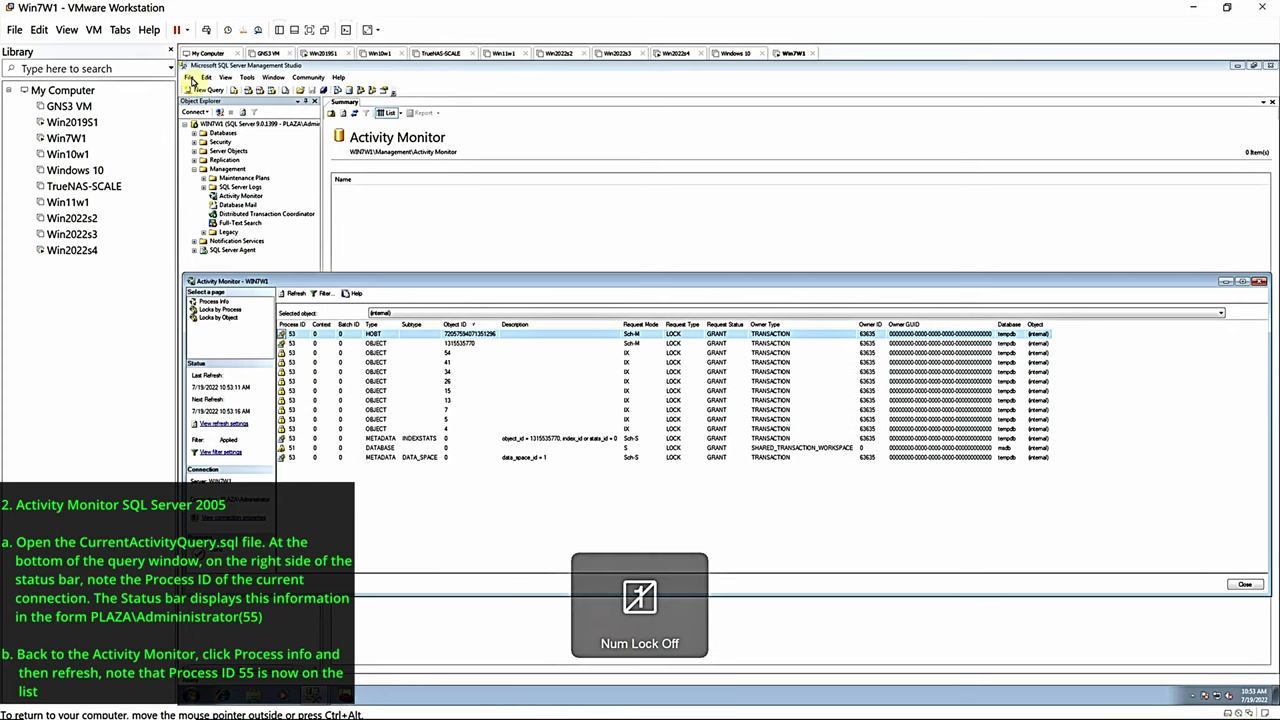
click(190, 79)
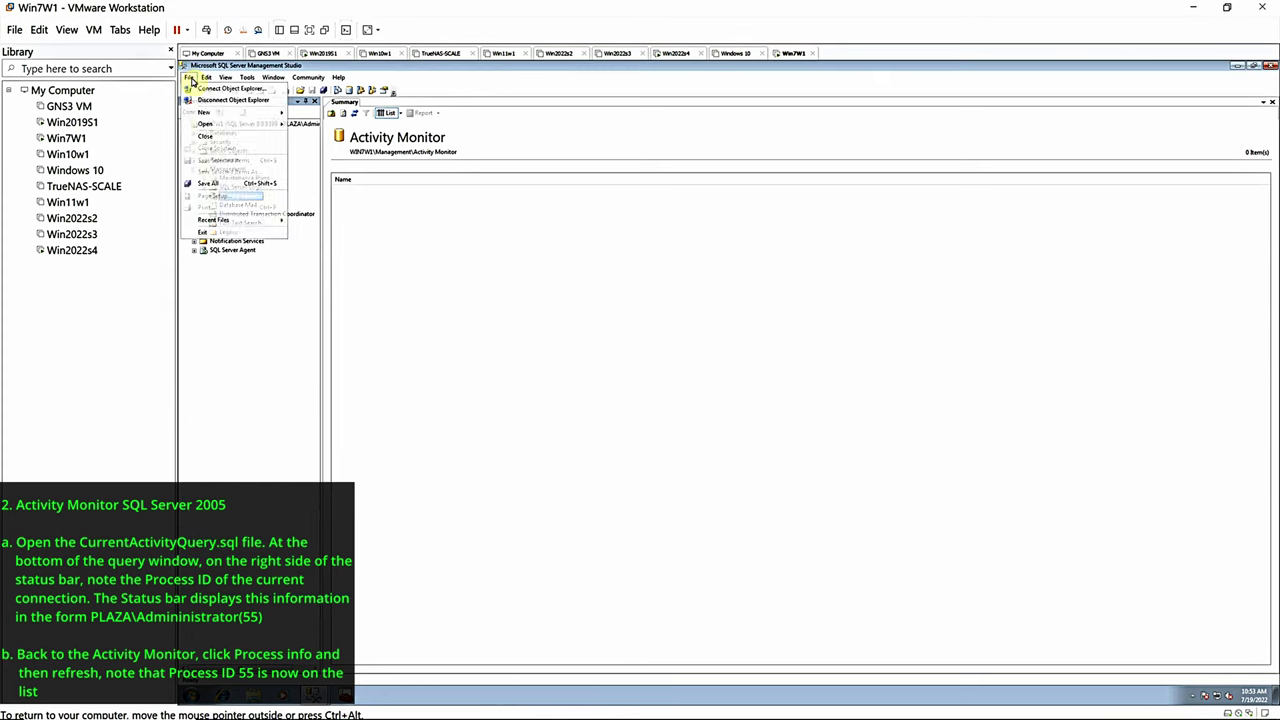
mouse_move(235, 124)
click(330, 138)
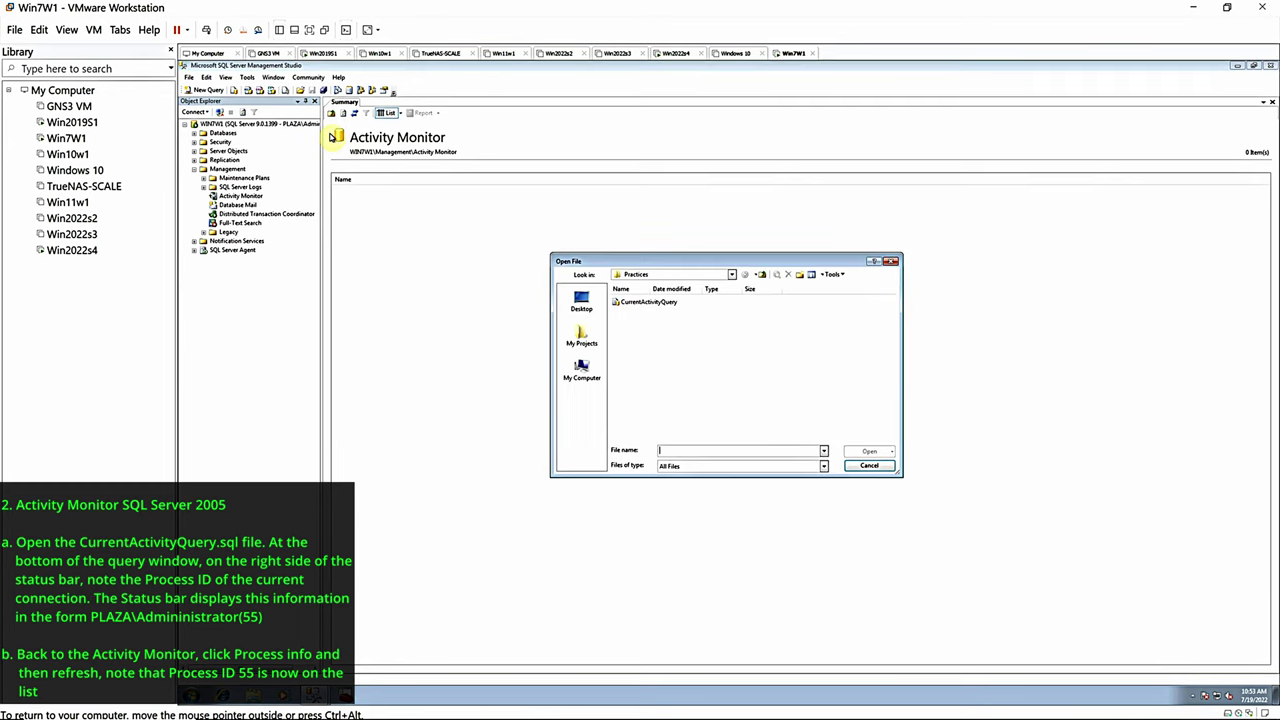
click(645, 302)
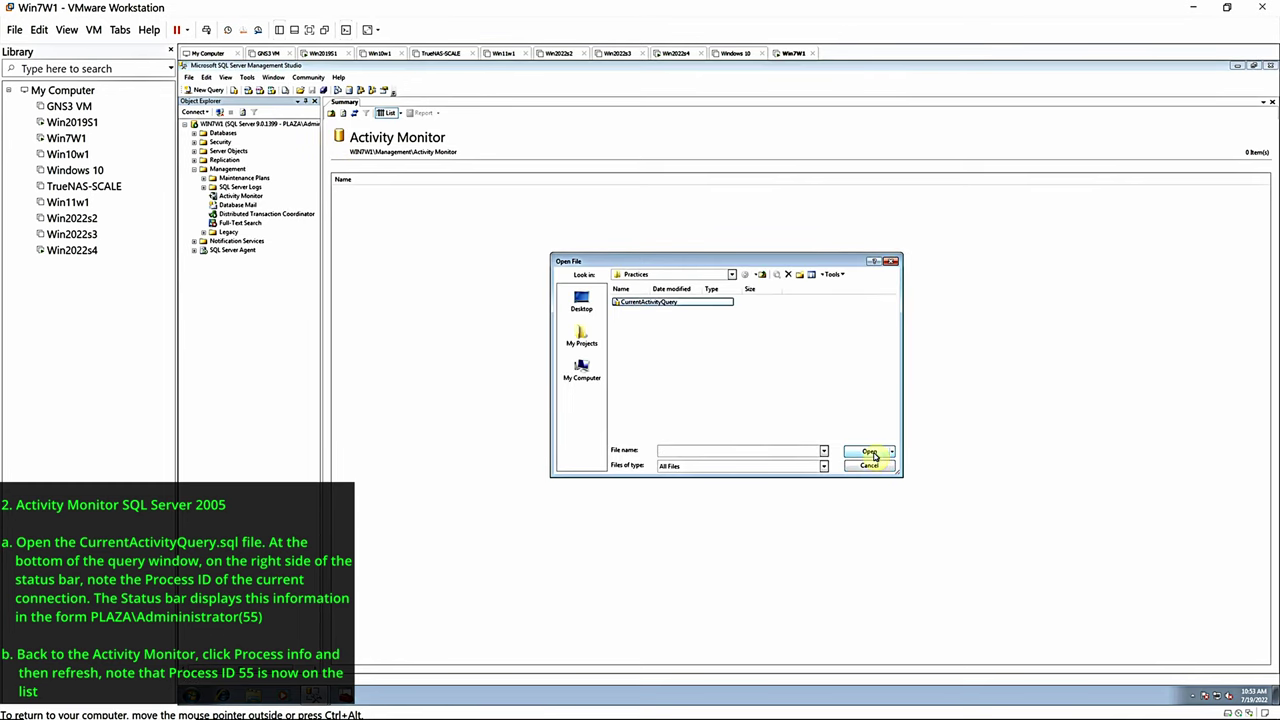
click(869, 451)
click(680, 393)
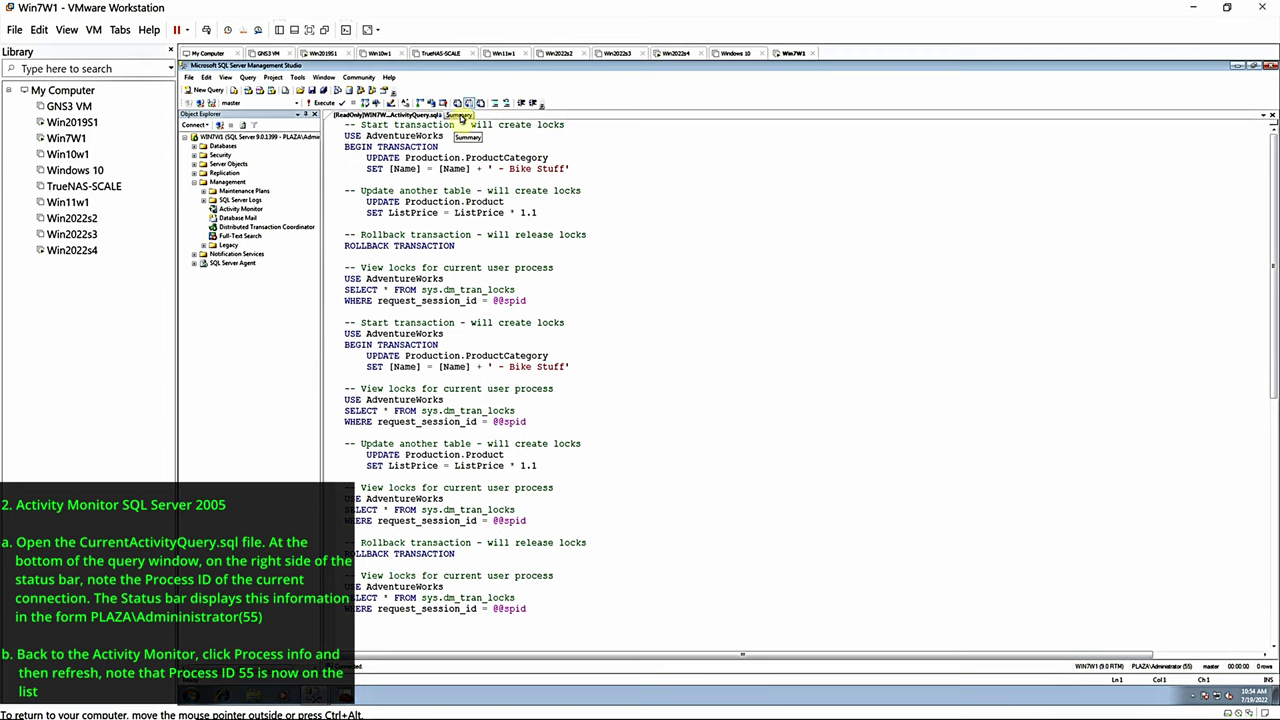
Return to the Activity Monitor window of WIN7W1 and refresh its Process Info page to check the query's process
click(460, 116)
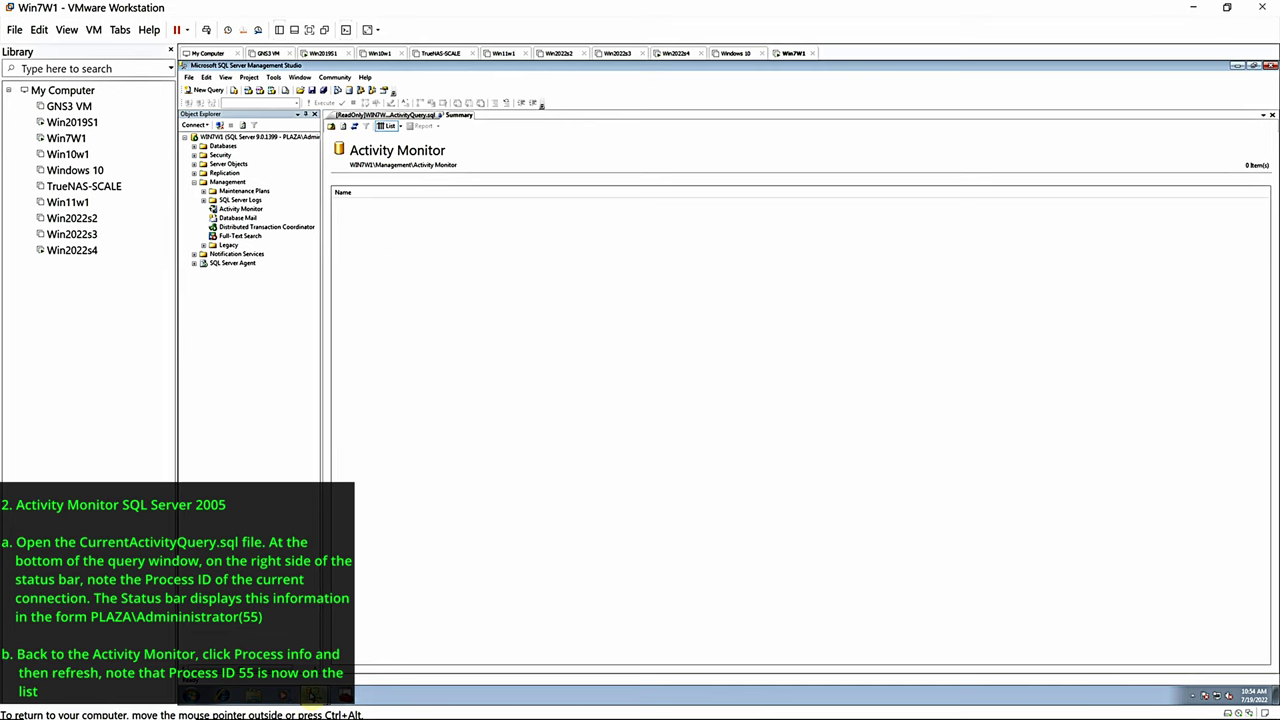
click(313, 695)
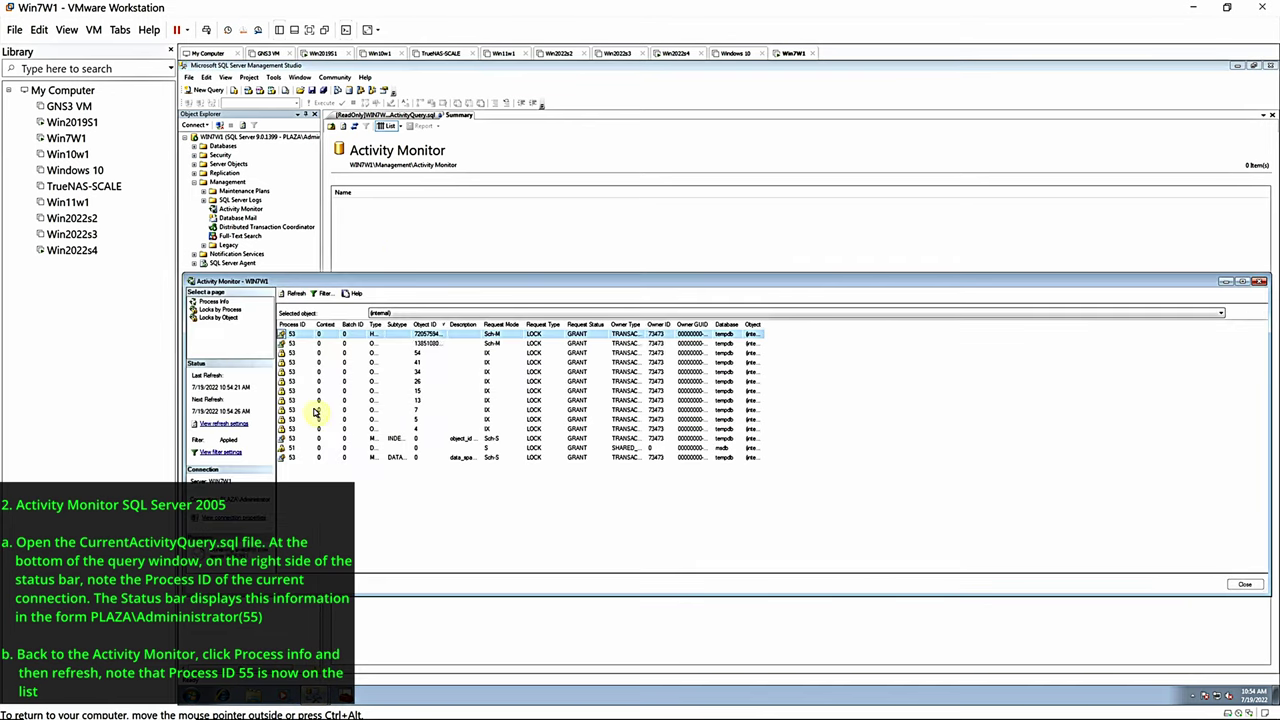
click(213, 301)
click(296, 293)
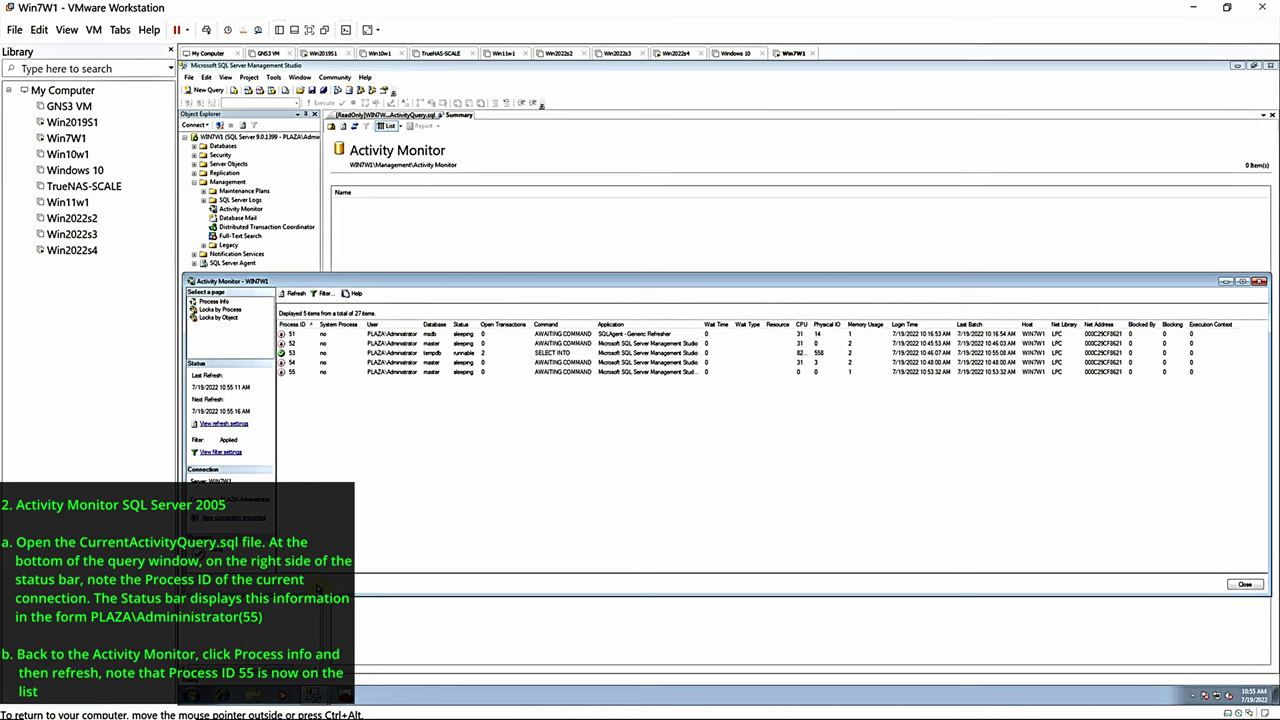
Switch to the Win2022s4 virtual machine and open CurrentActivityQuery2019.sql from the Practices folder in Management Studio
click(78, 258)
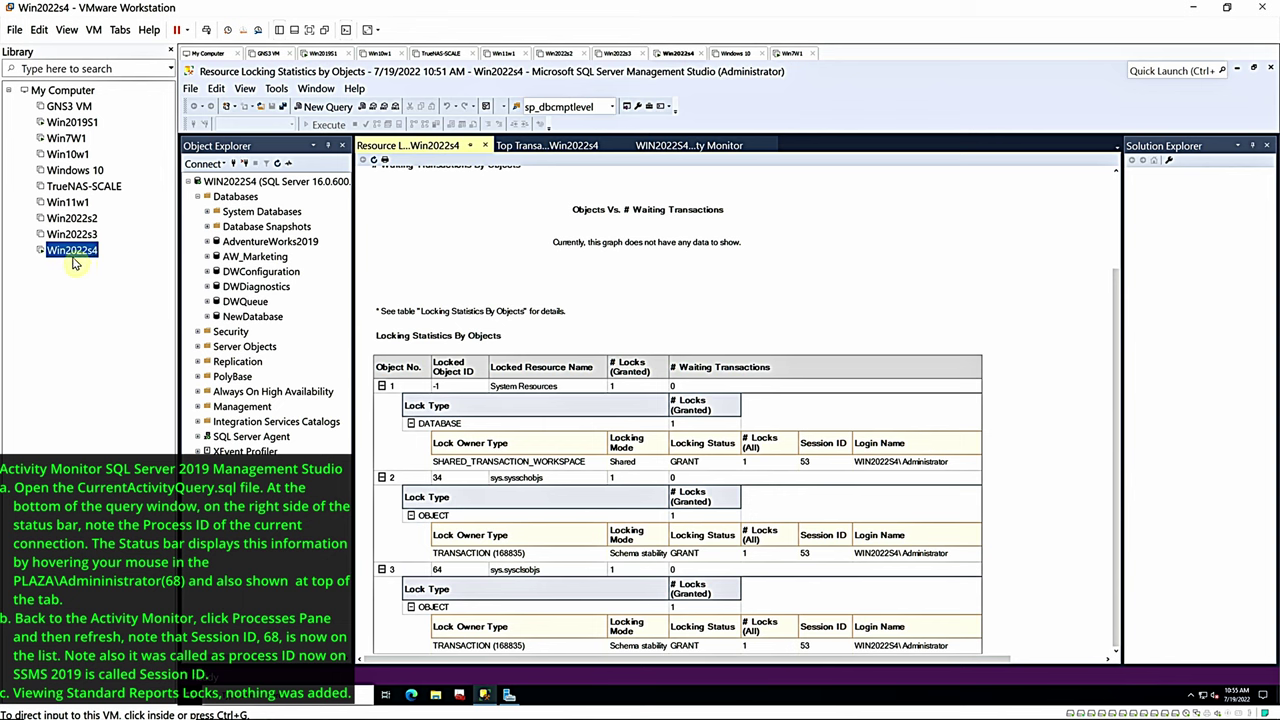
click(191, 90)
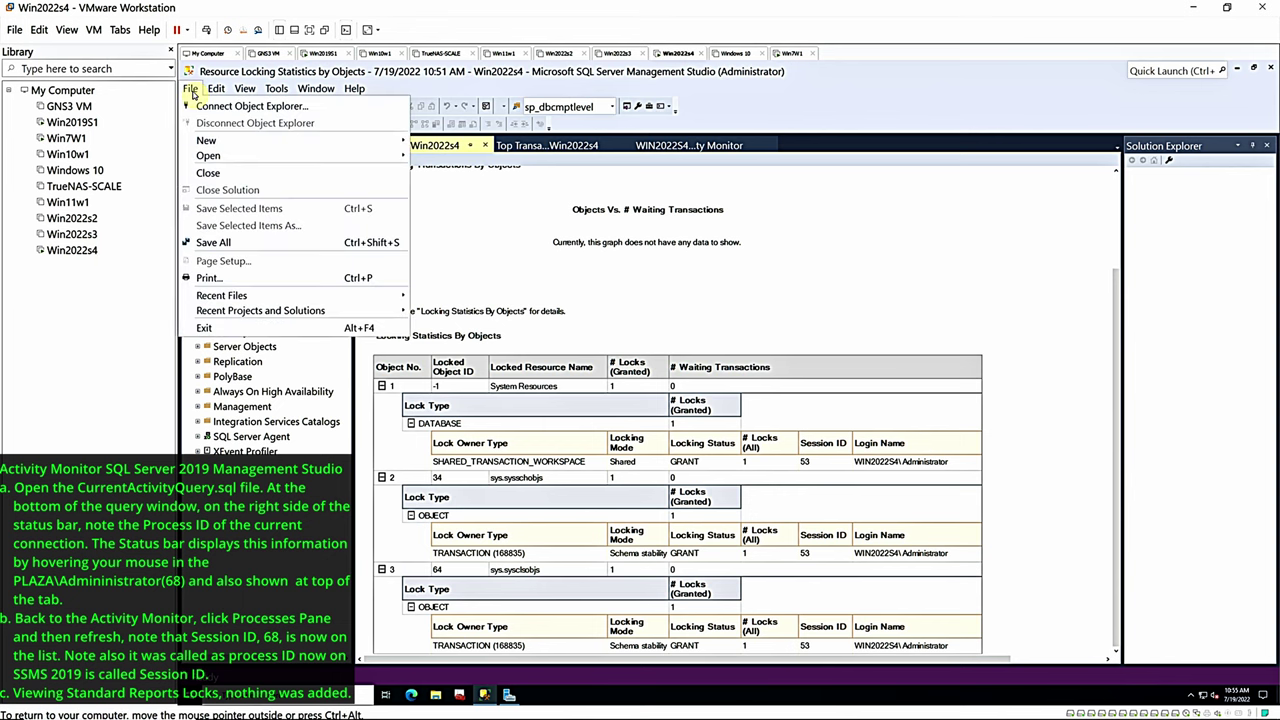
mouse_move(230, 156)
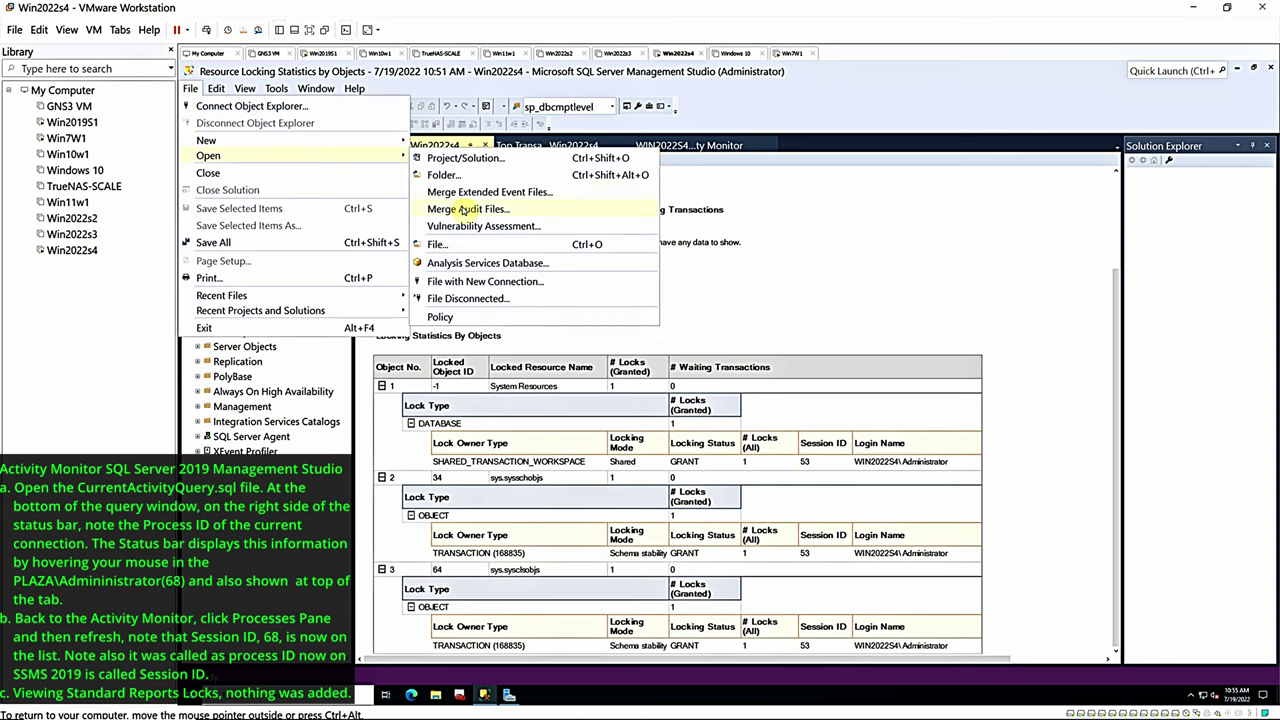
click(437, 245)
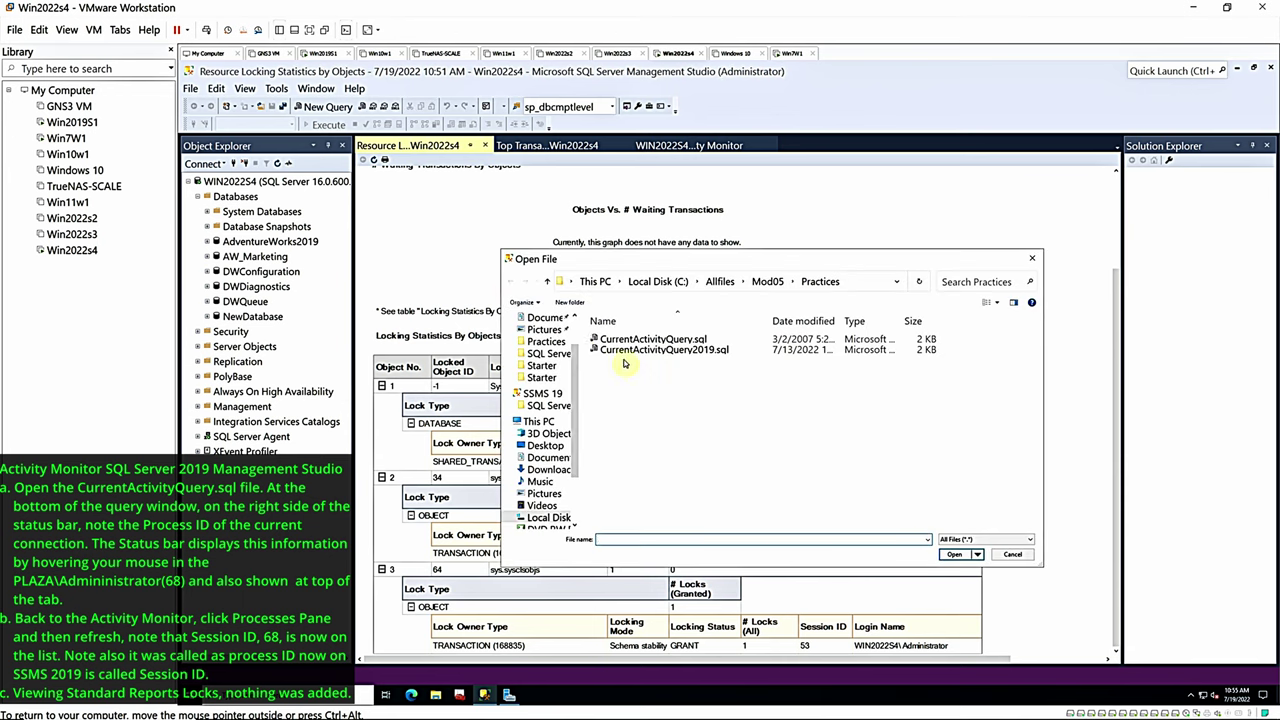
click(630, 350)
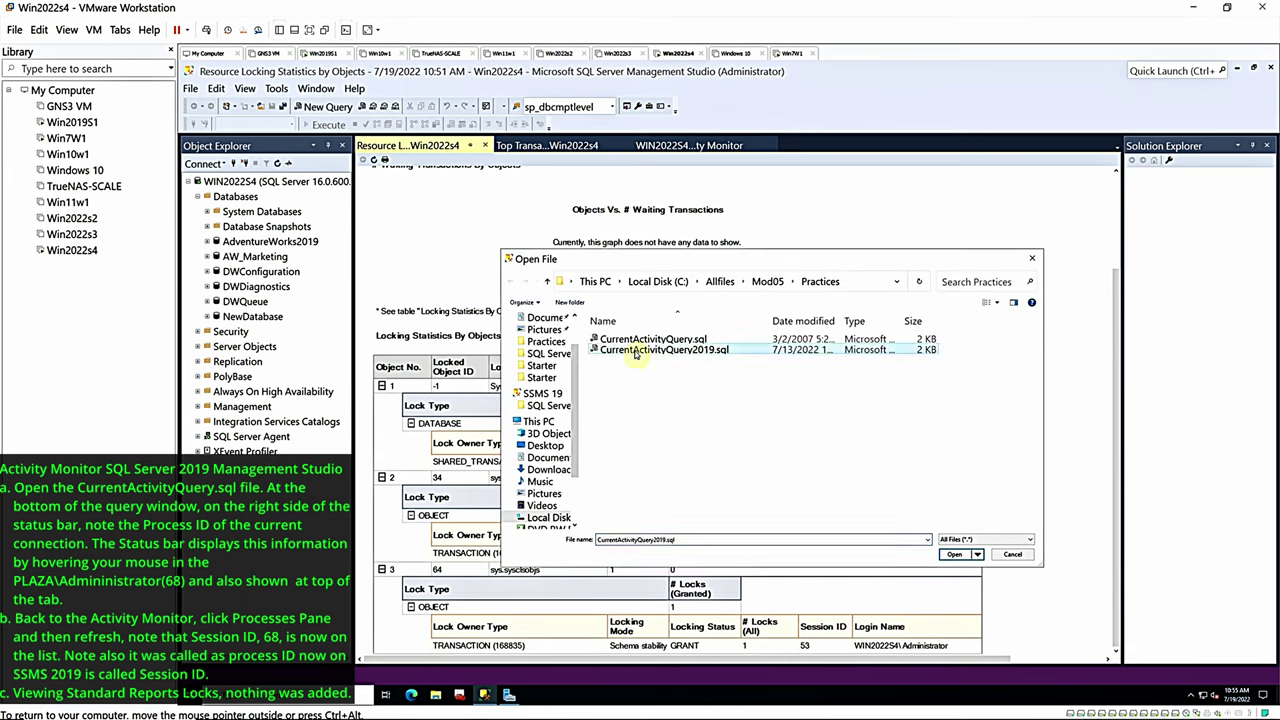
click(954, 554)
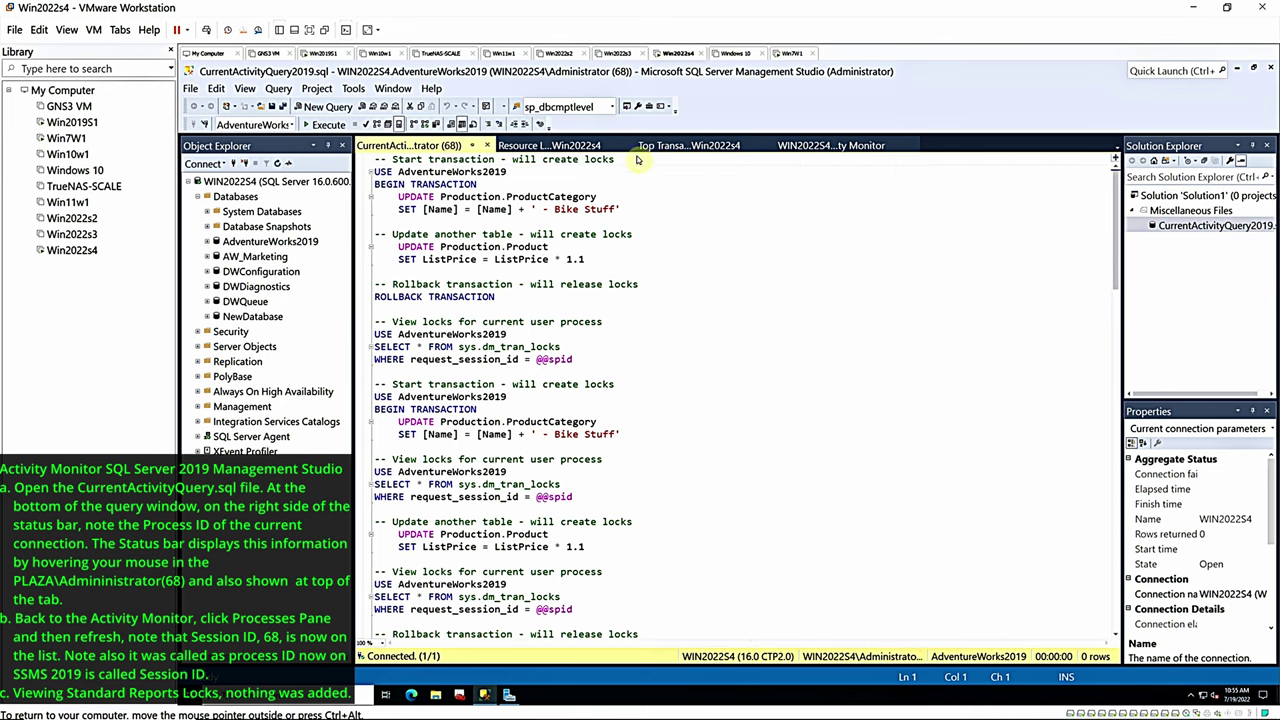
Examine session 68 among the Processes in WIN2022S4's Activity Monitor and look through its Recent Expensive Queries
click(797, 147)
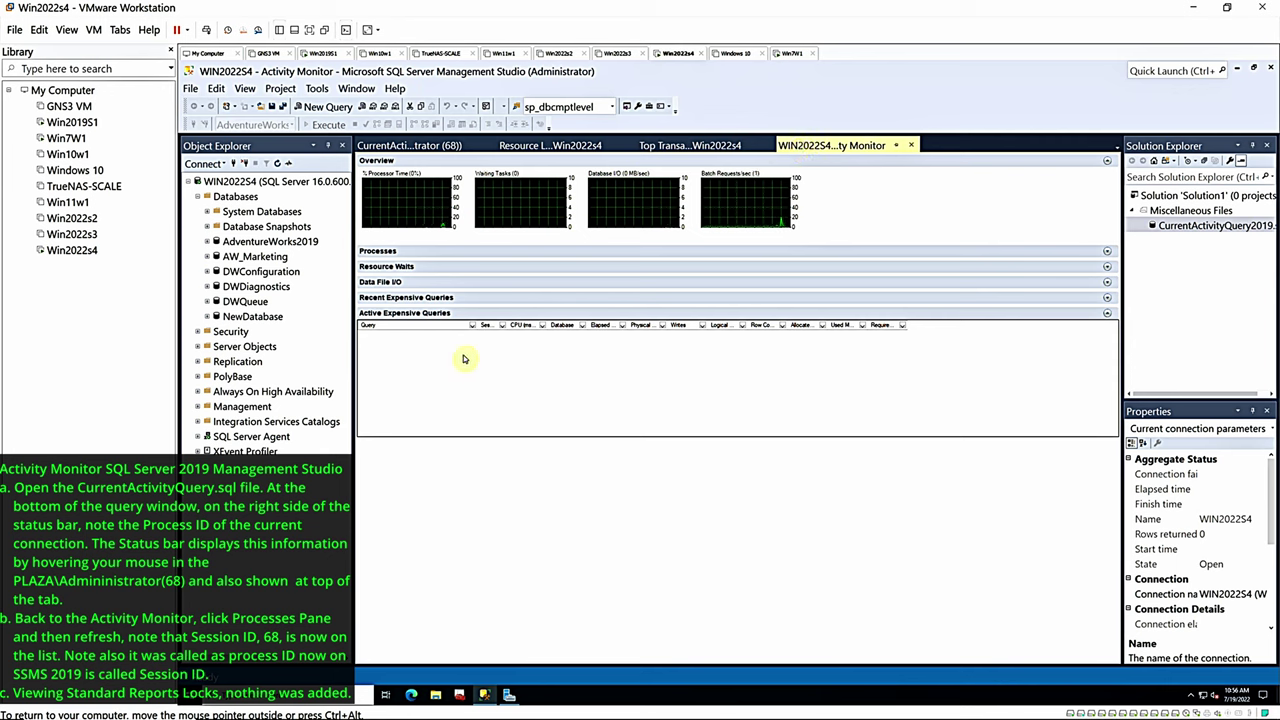
click(386, 252)
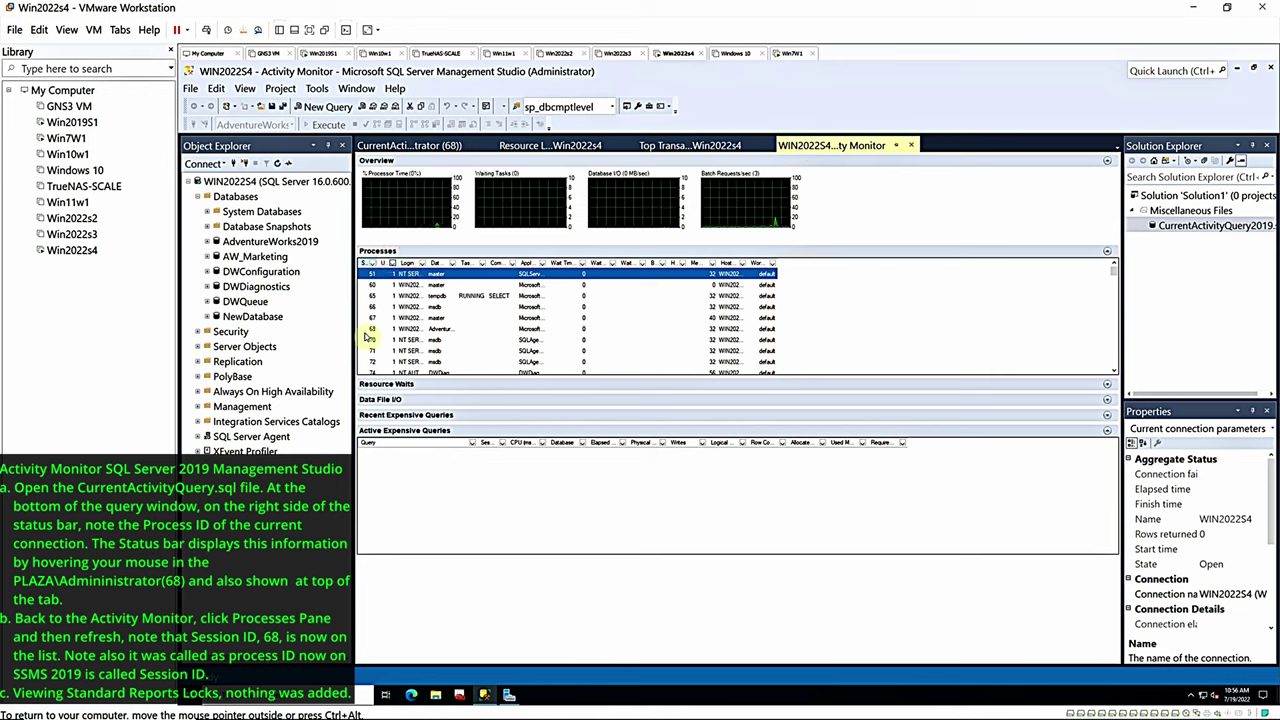
click(367, 329)
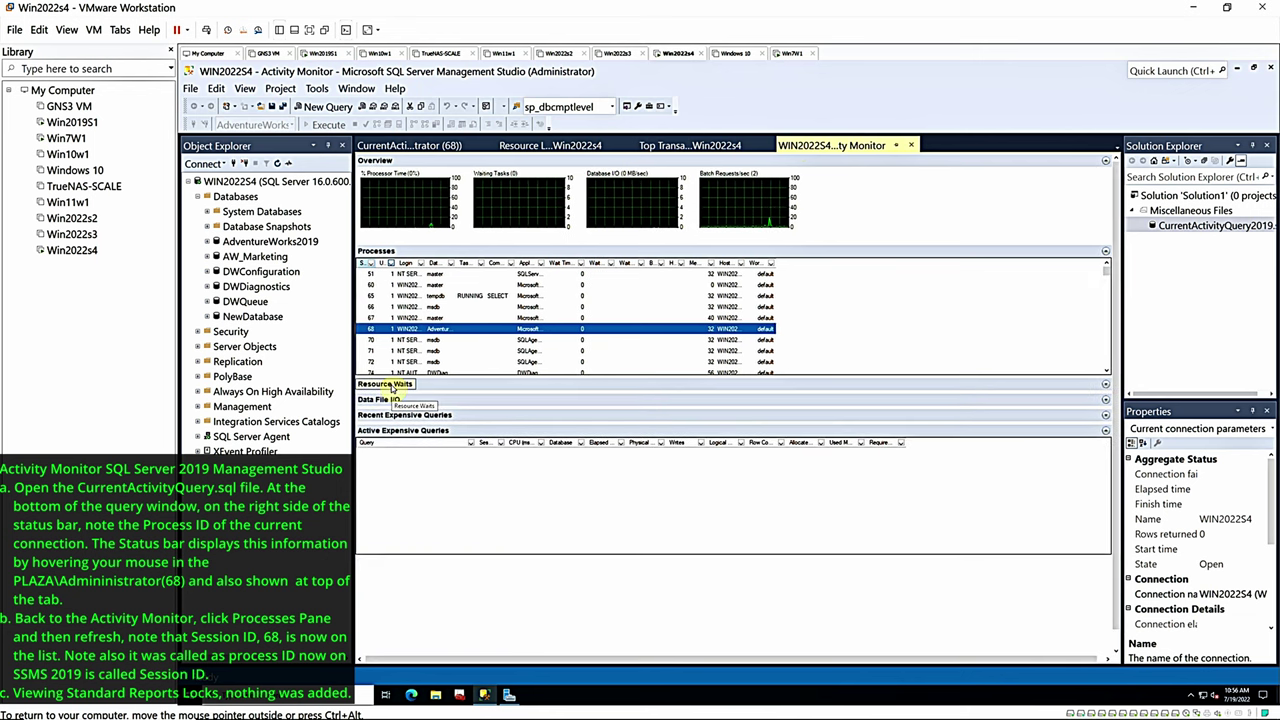
click(372, 415)
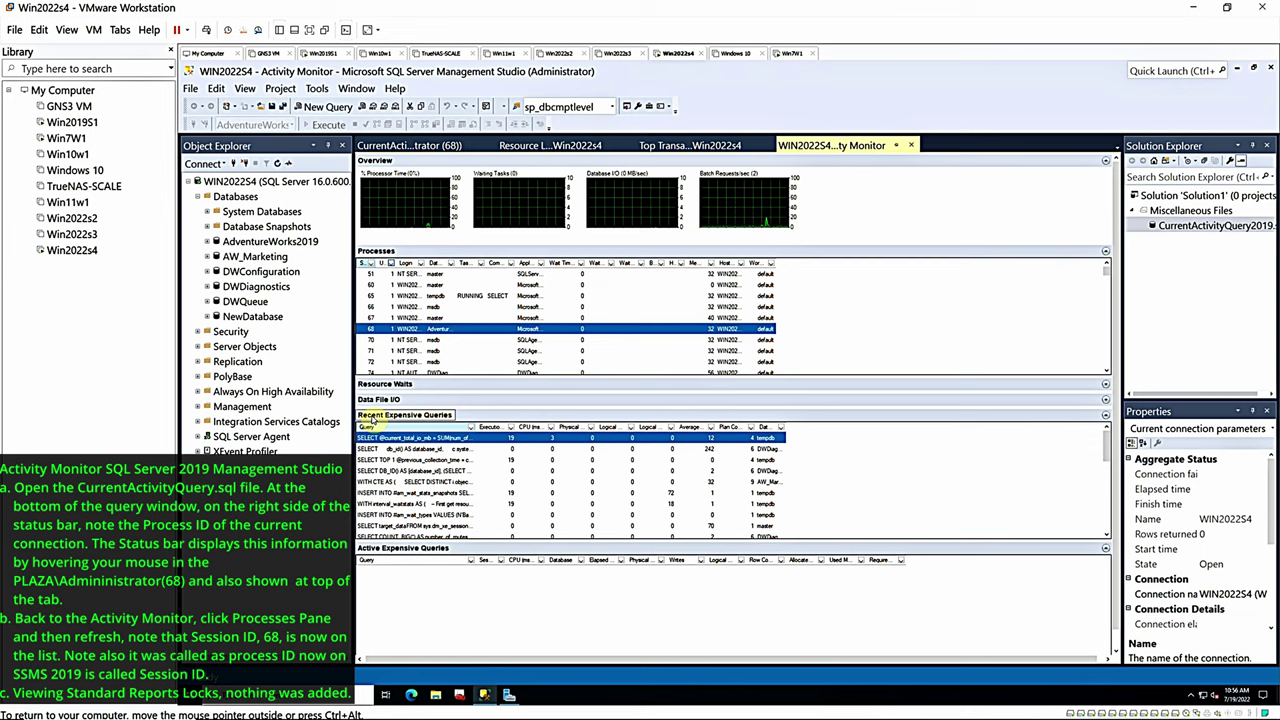
click(372, 416)
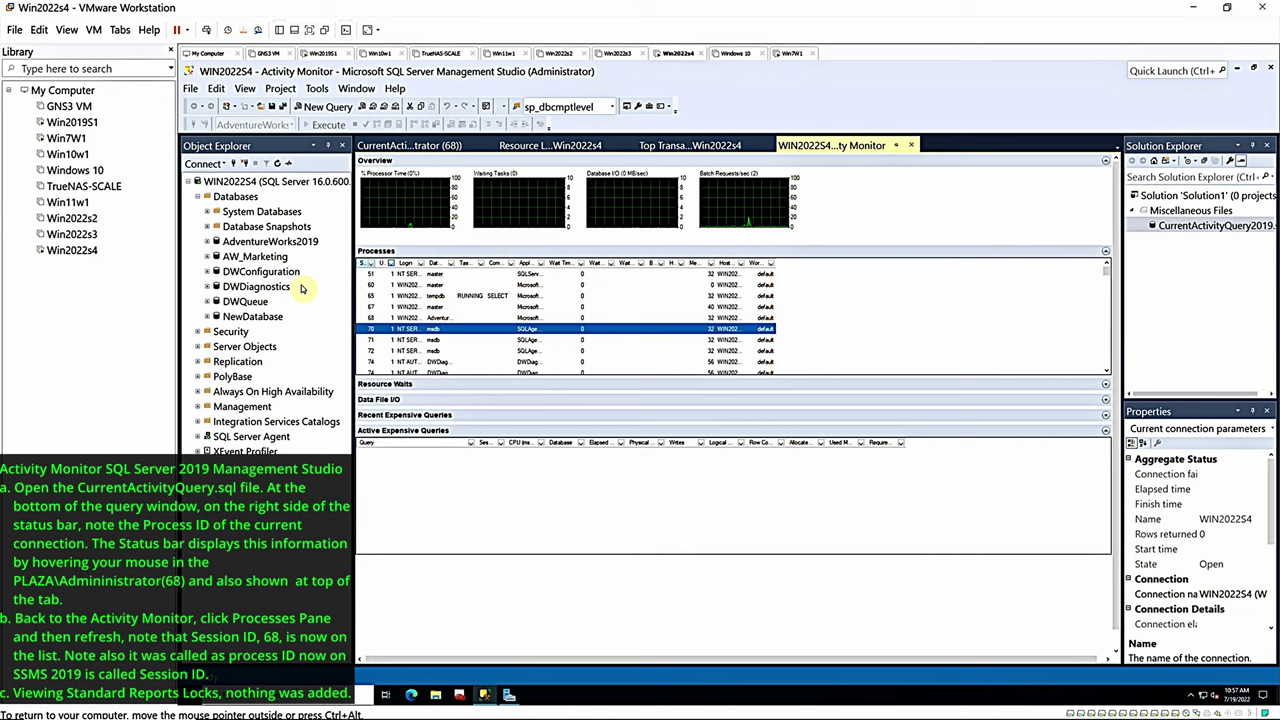
Open the Top Transactions by Locks Count report for AdventureWorks2019 and set its zoom to 150%
right_click(291, 250)
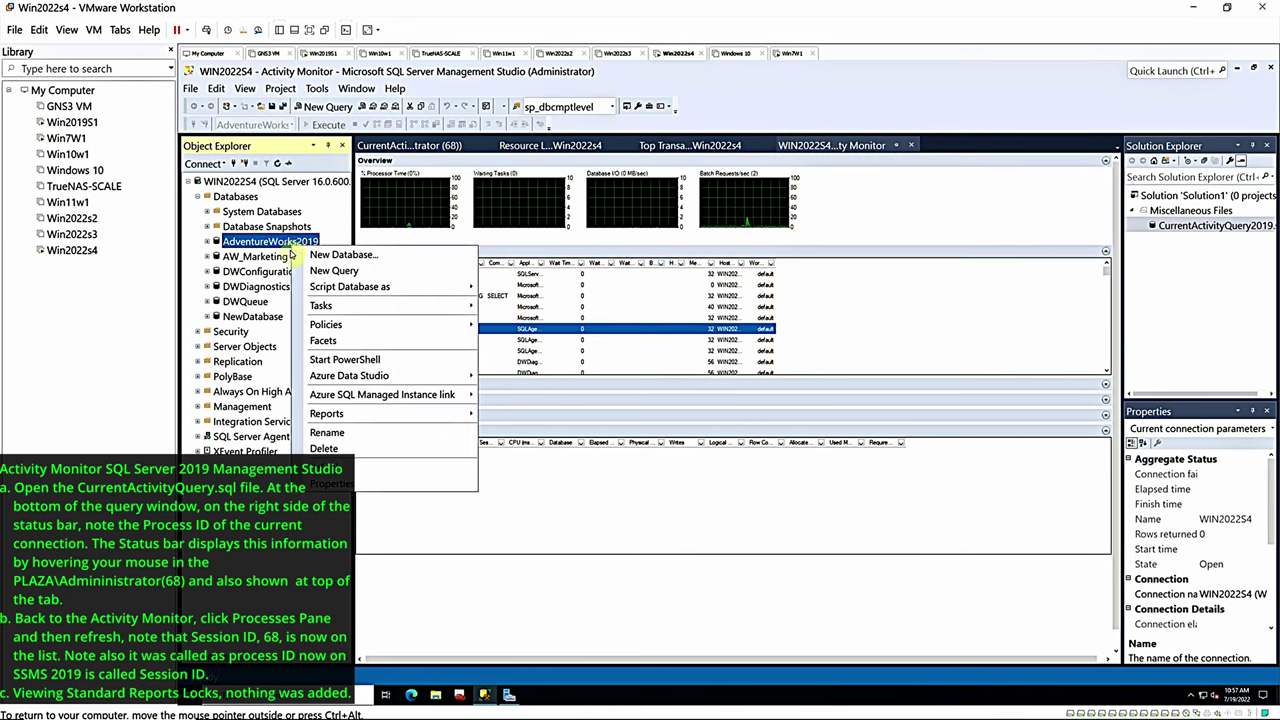
mouse_move(340, 413)
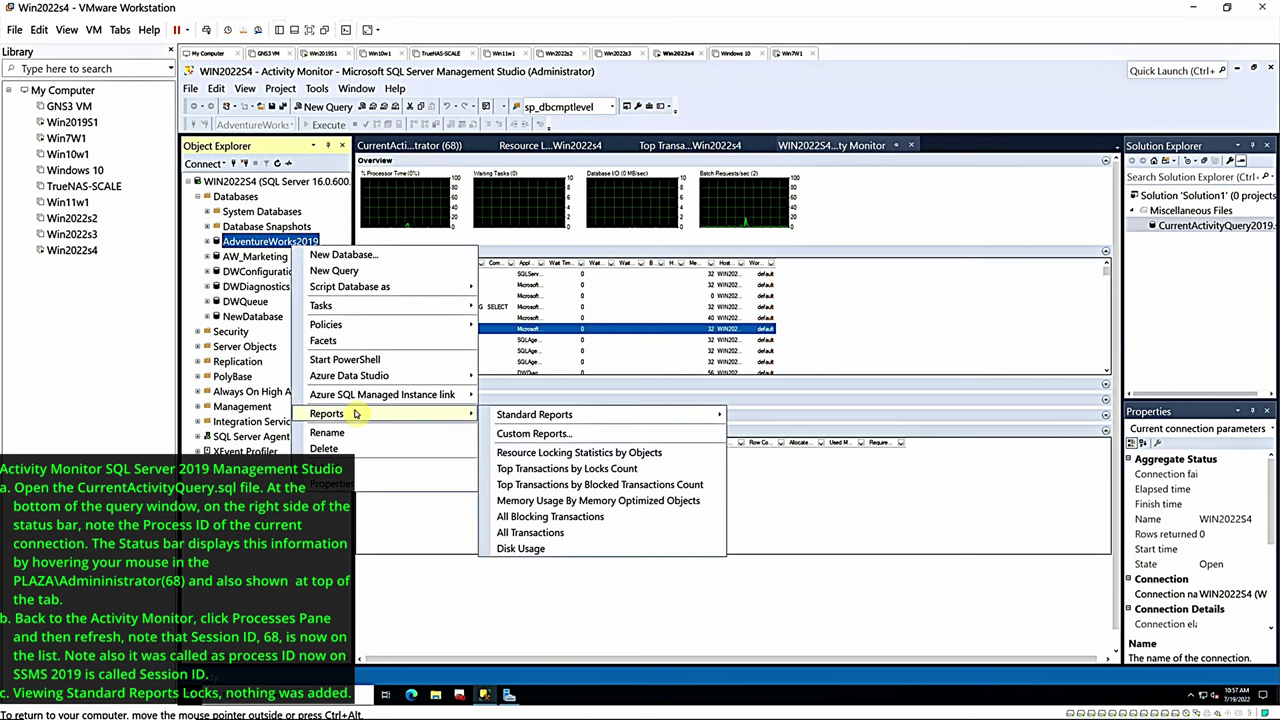
click(578, 469)
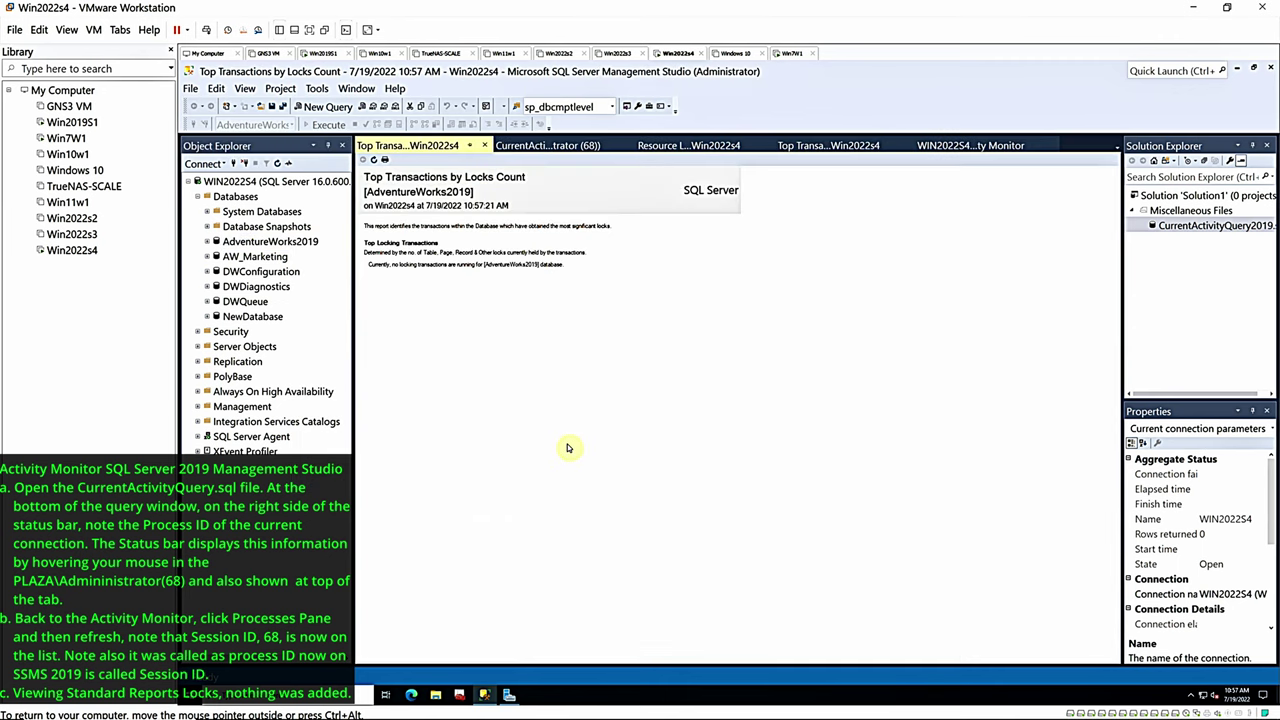
right_click(494, 384)
mouse_move(547, 479)
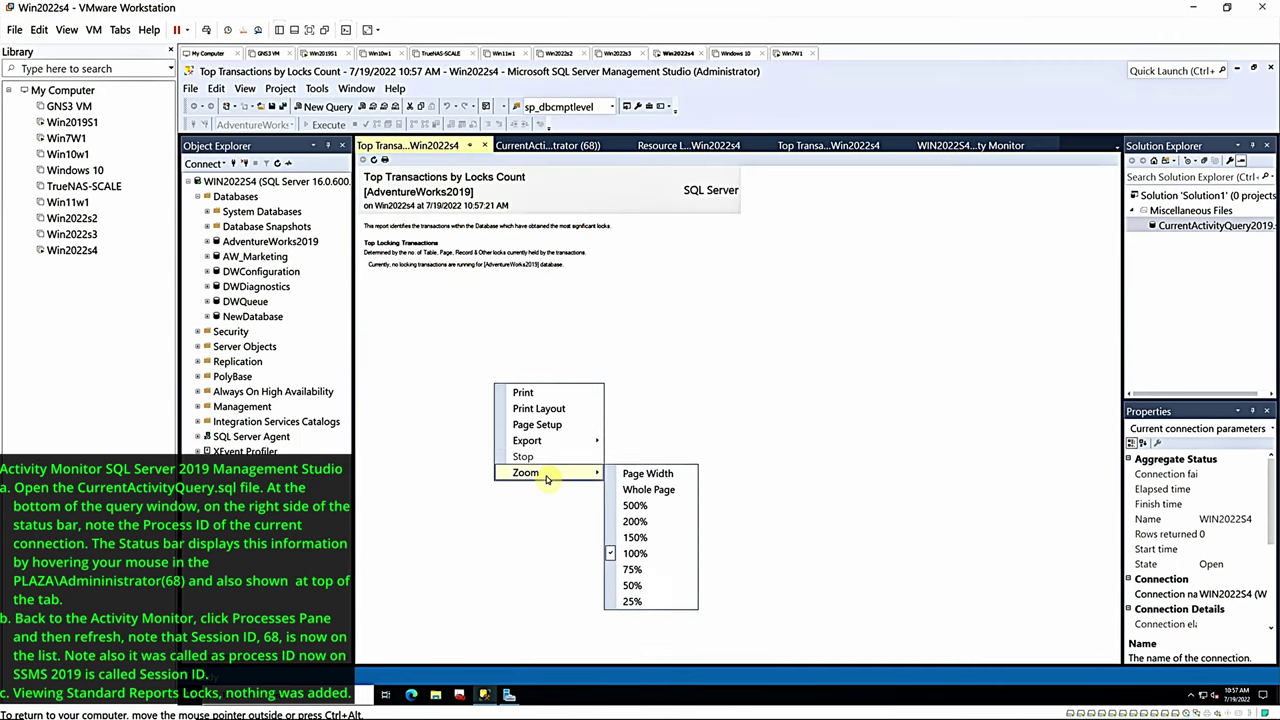
click(645, 538)
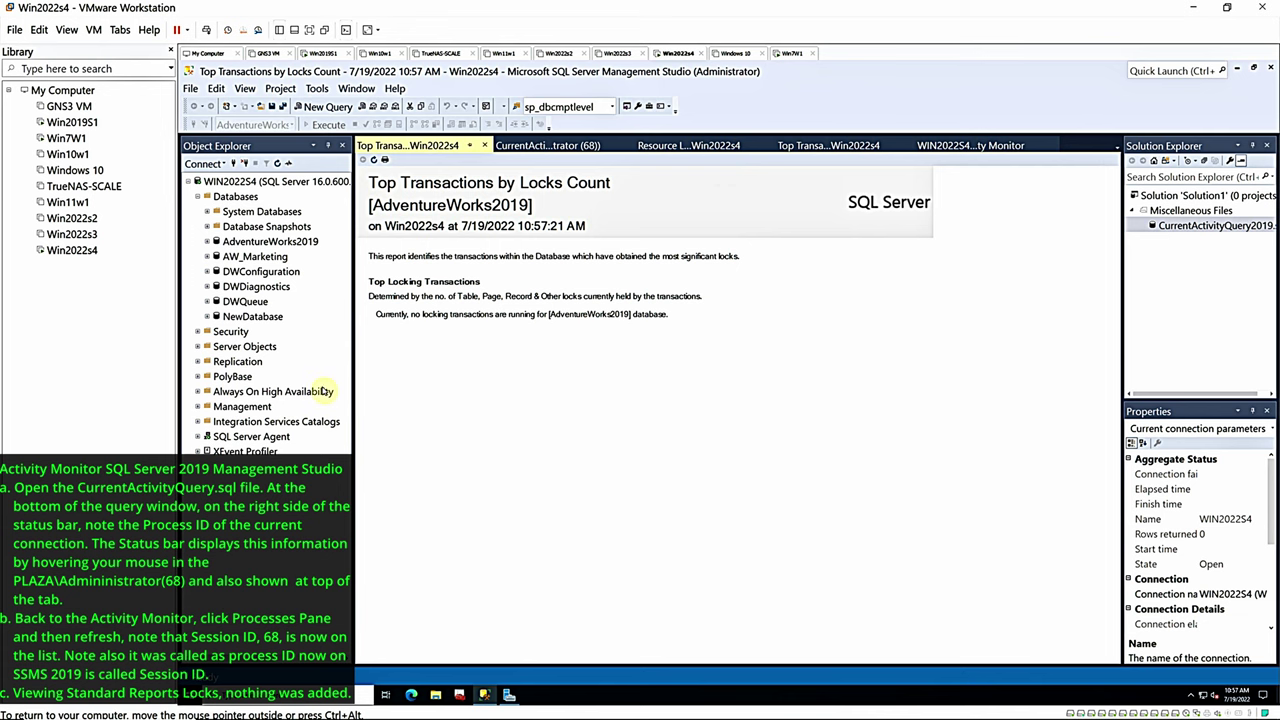
Open a new Resource Locking Statistics by Objects report for AdventureWorks2019 and set its zoom to 150%
right_click(285, 242)
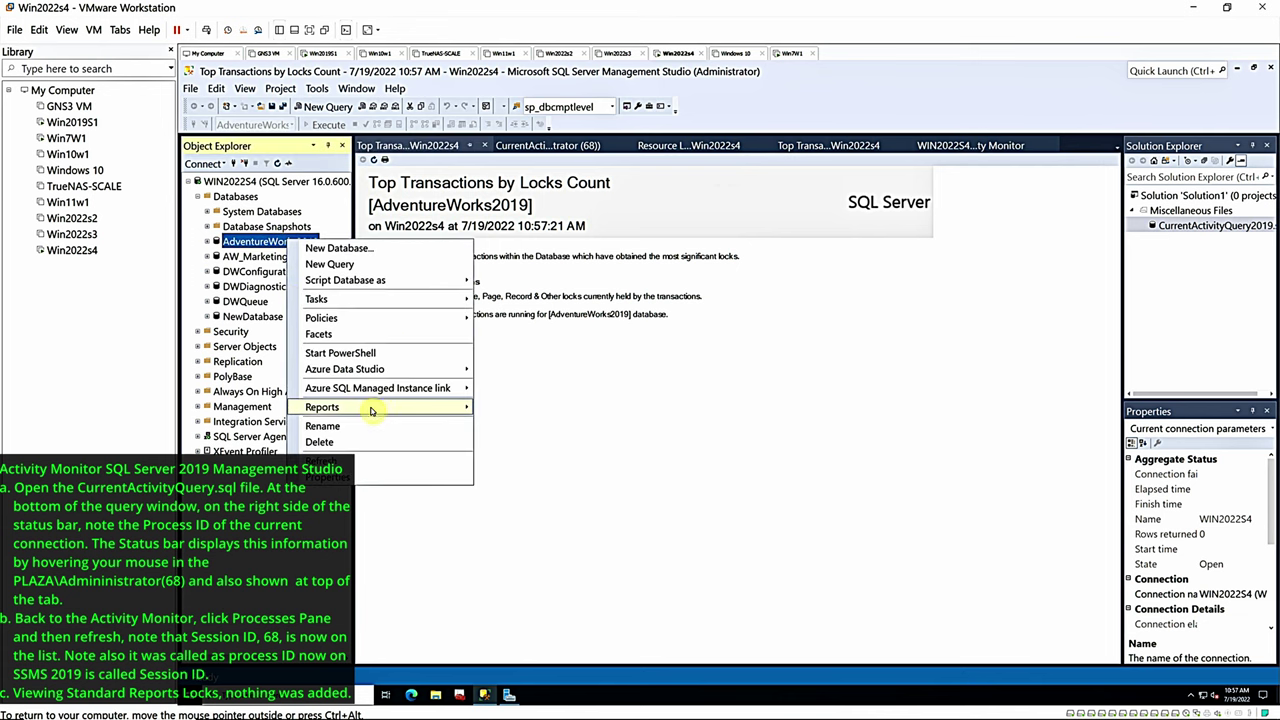
mouse_move(374, 410)
click(566, 466)
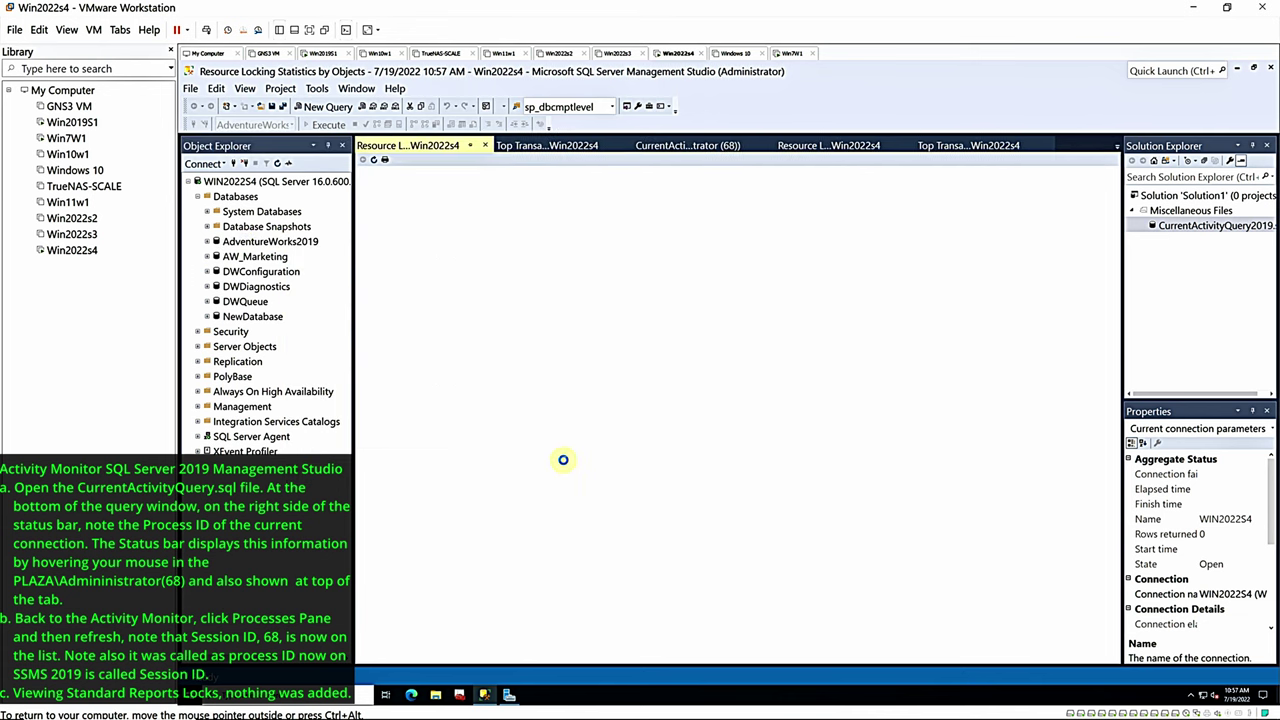
right_click(563, 452)
mouse_move(590, 540)
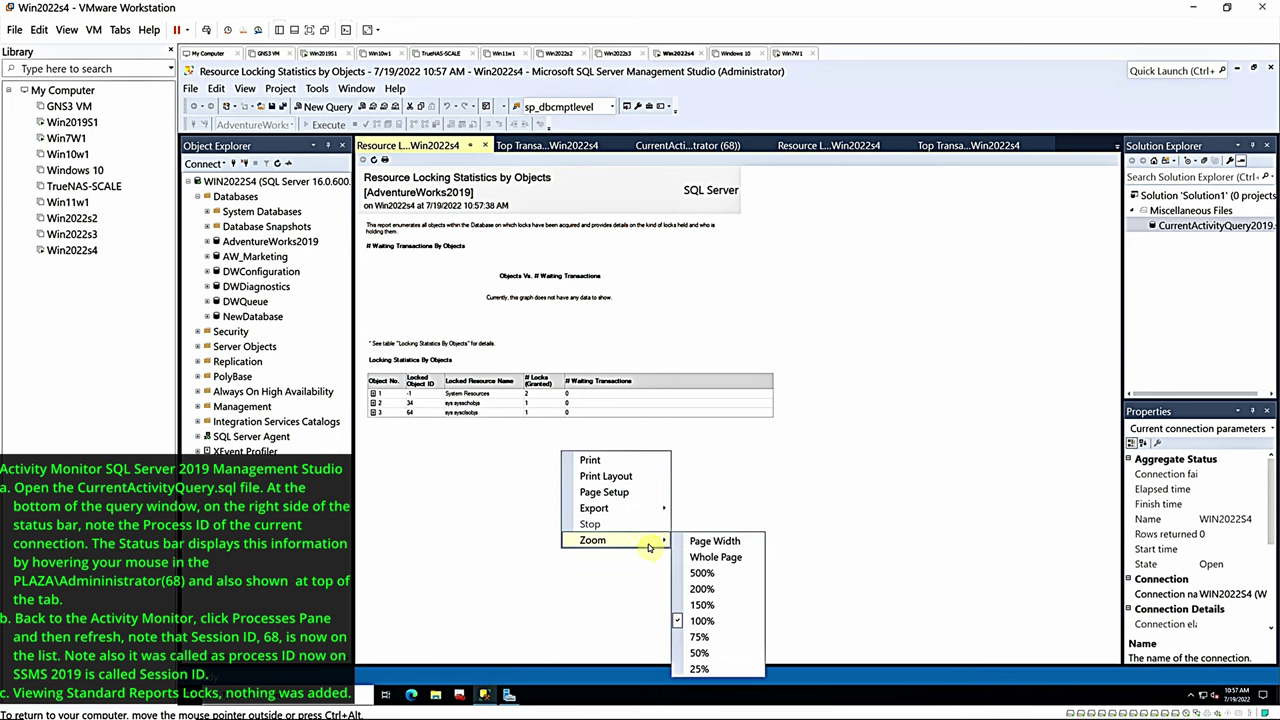
click(694, 608)
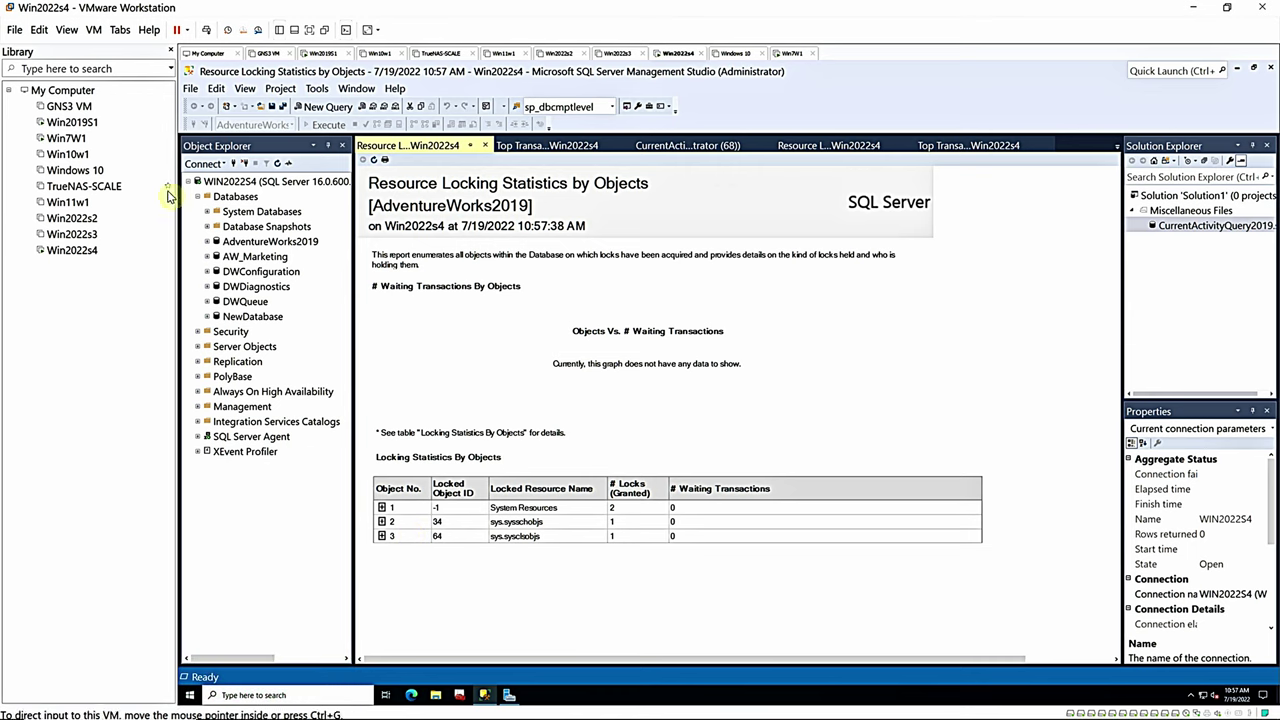
Switch to the Win7W1 virtual machine and execute only the first "Start transaction - will create locks" block of the CurrentActivityQuery file
click(77, 146)
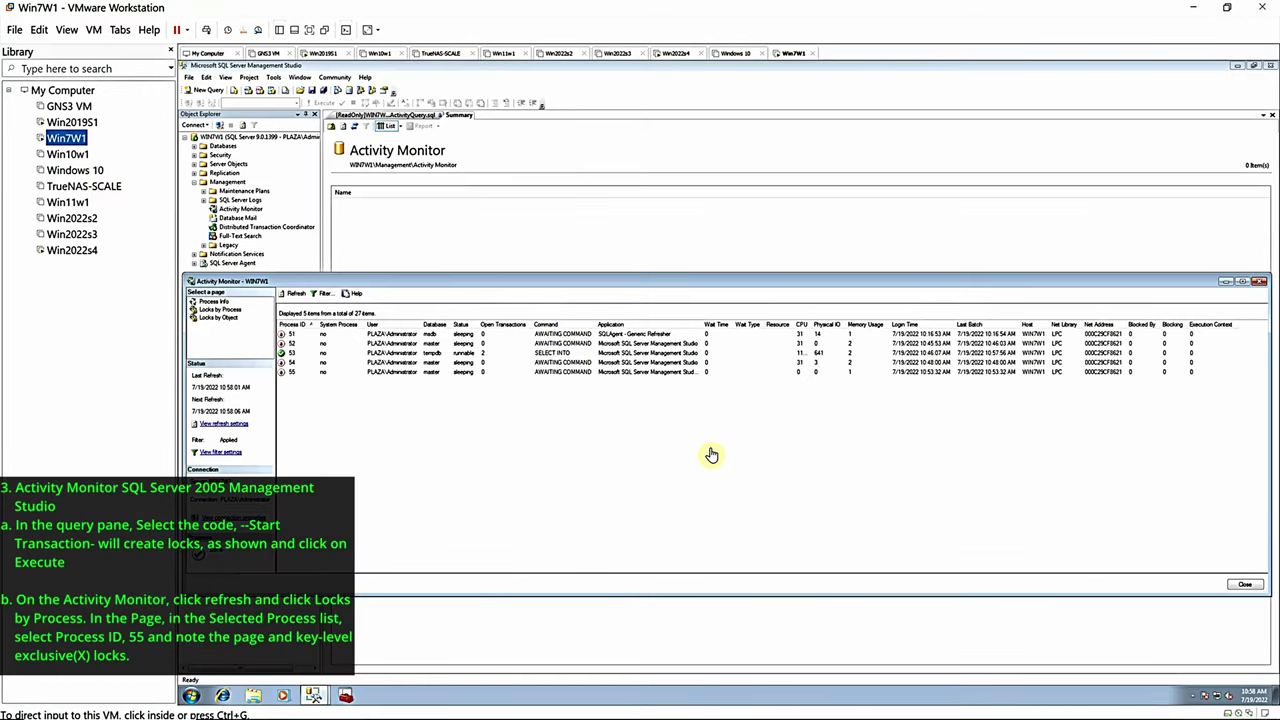
click(623, 471)
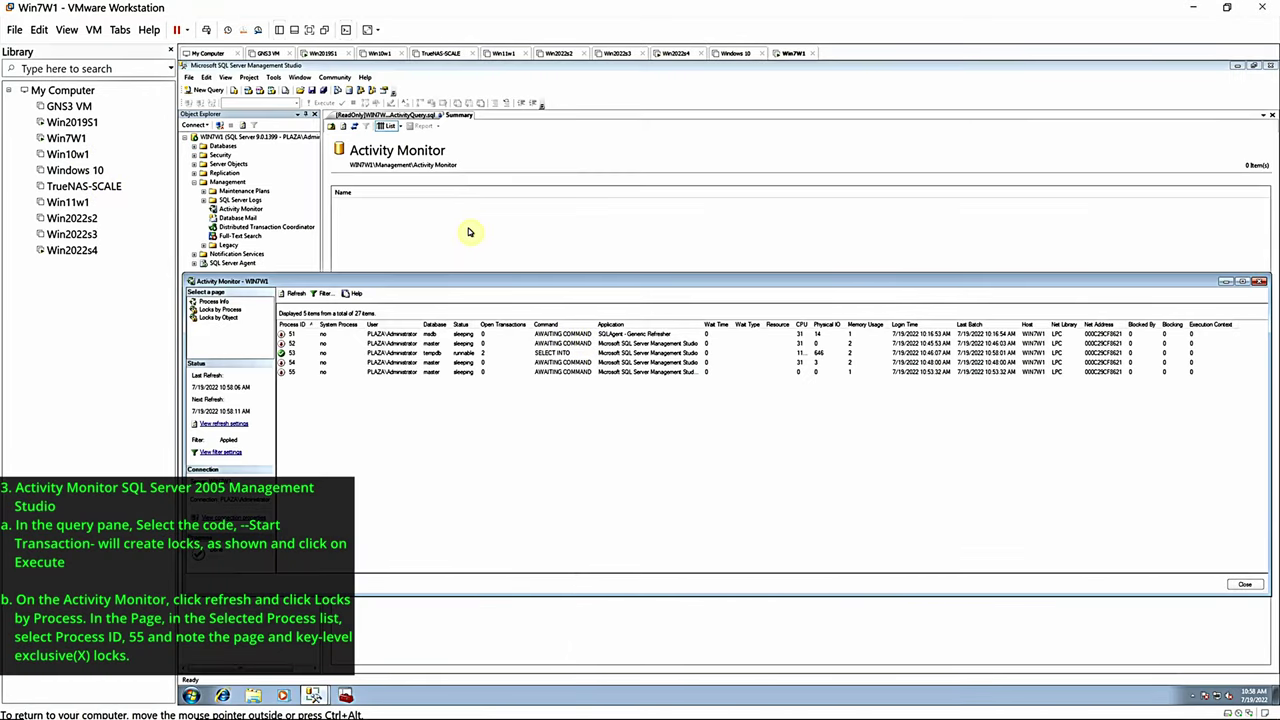
click(422, 117)
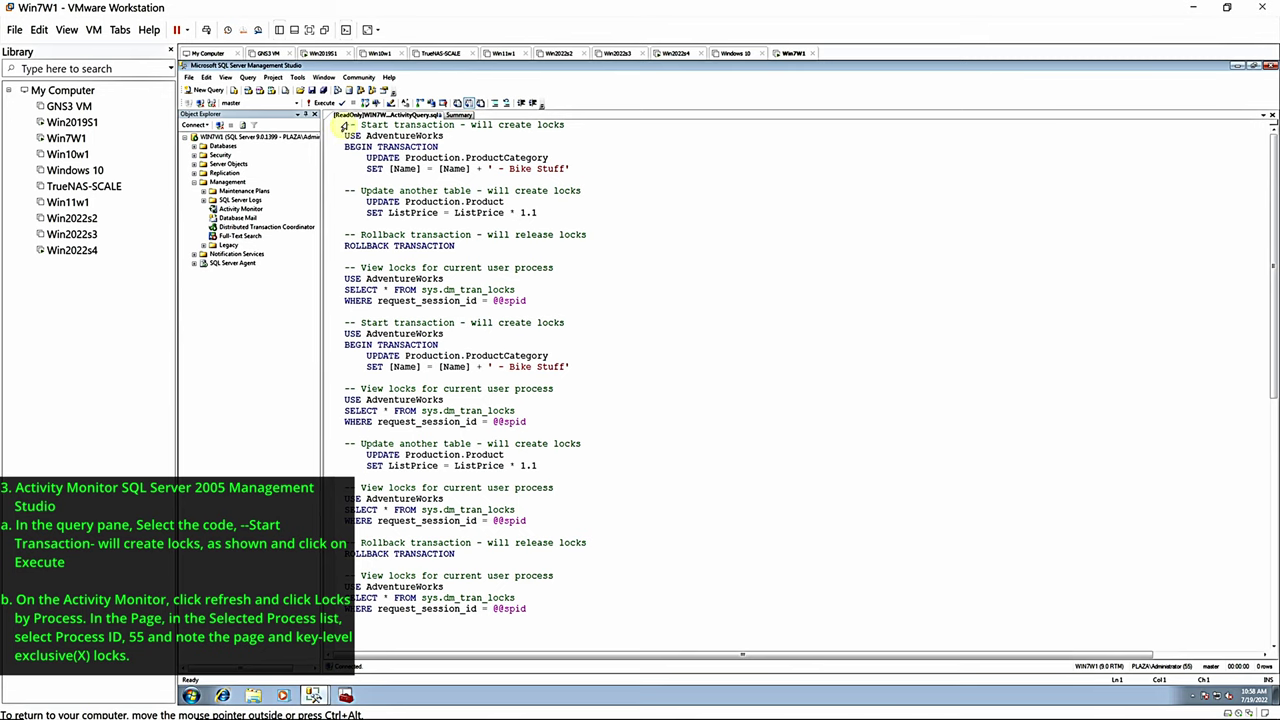
click(340, 126)
drag(341, 130, 340, 181)
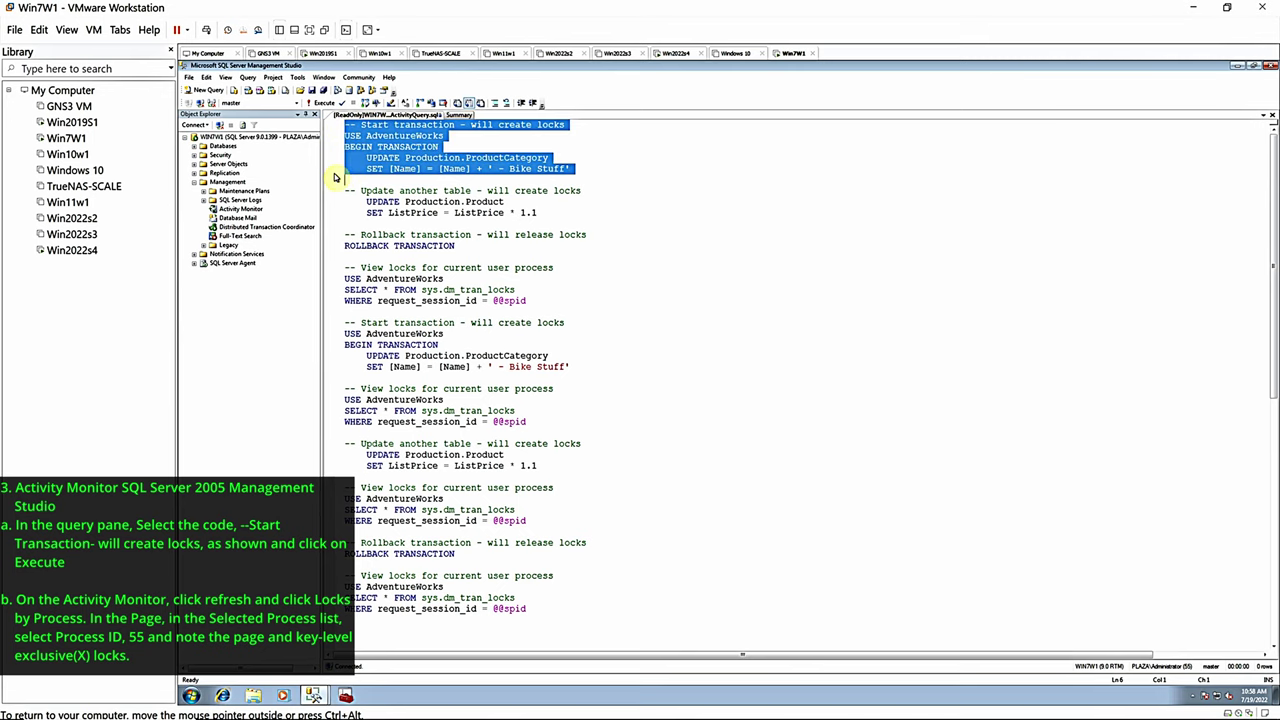
click(320, 103)
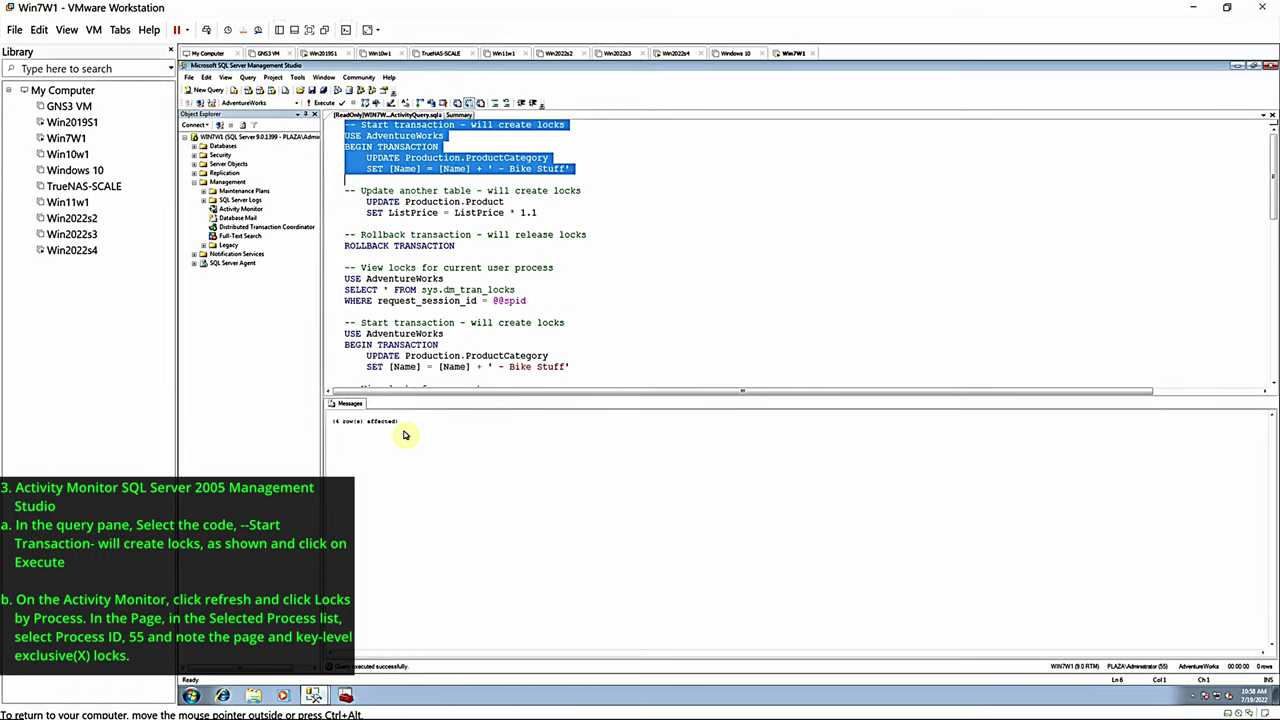
Return to WIN7W1's Activity Monitor, refresh its Locks by Process page and show the locks of process 55
click(318, 678)
click(318, 676)
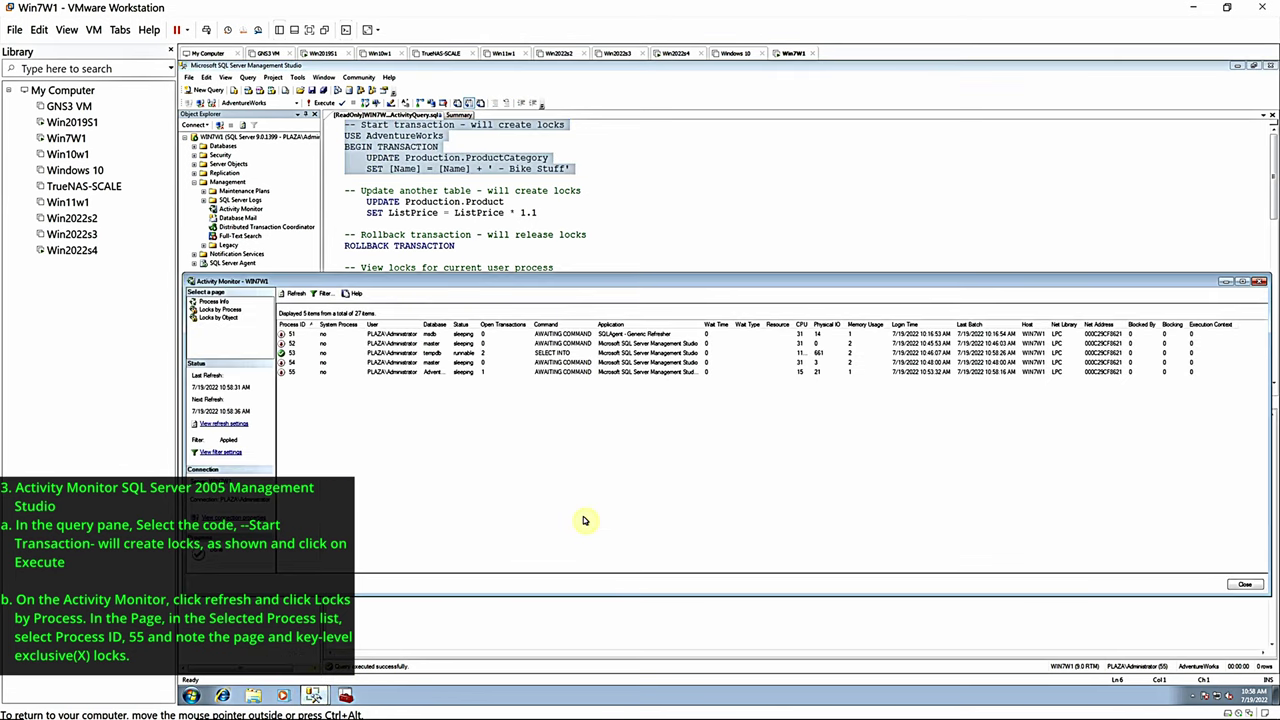
click(226, 311)
click(295, 294)
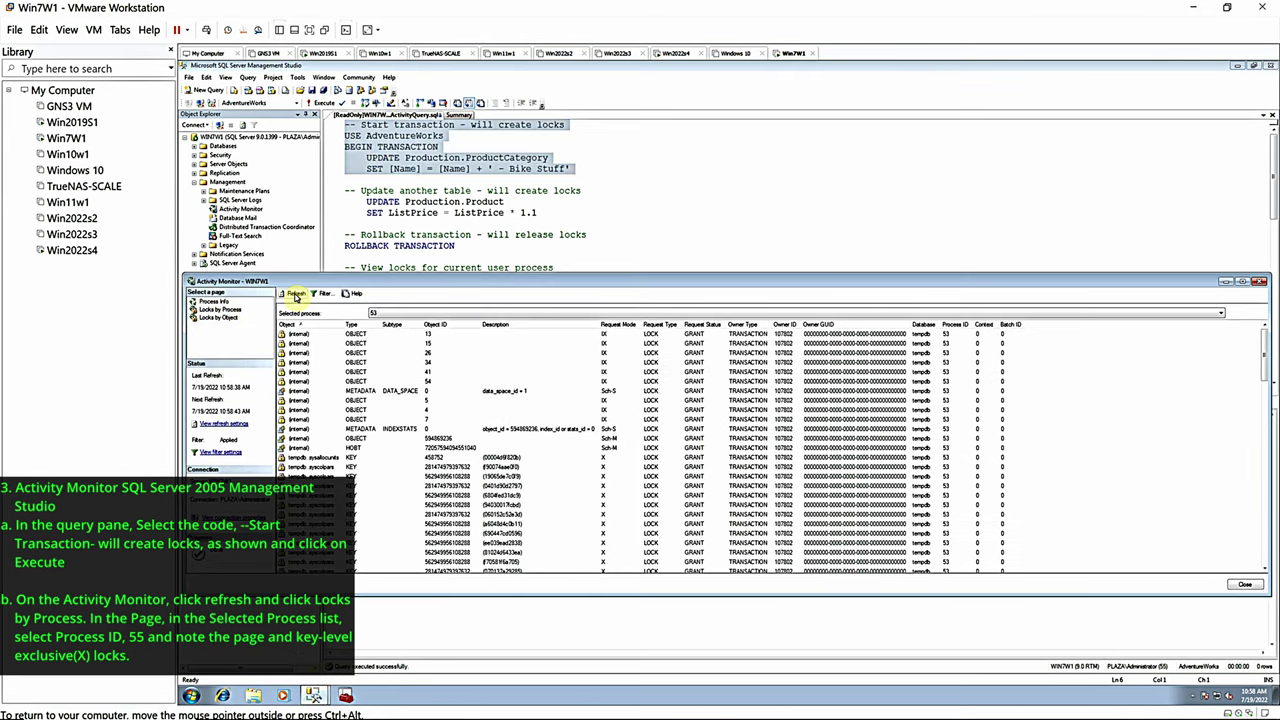
click(295, 294)
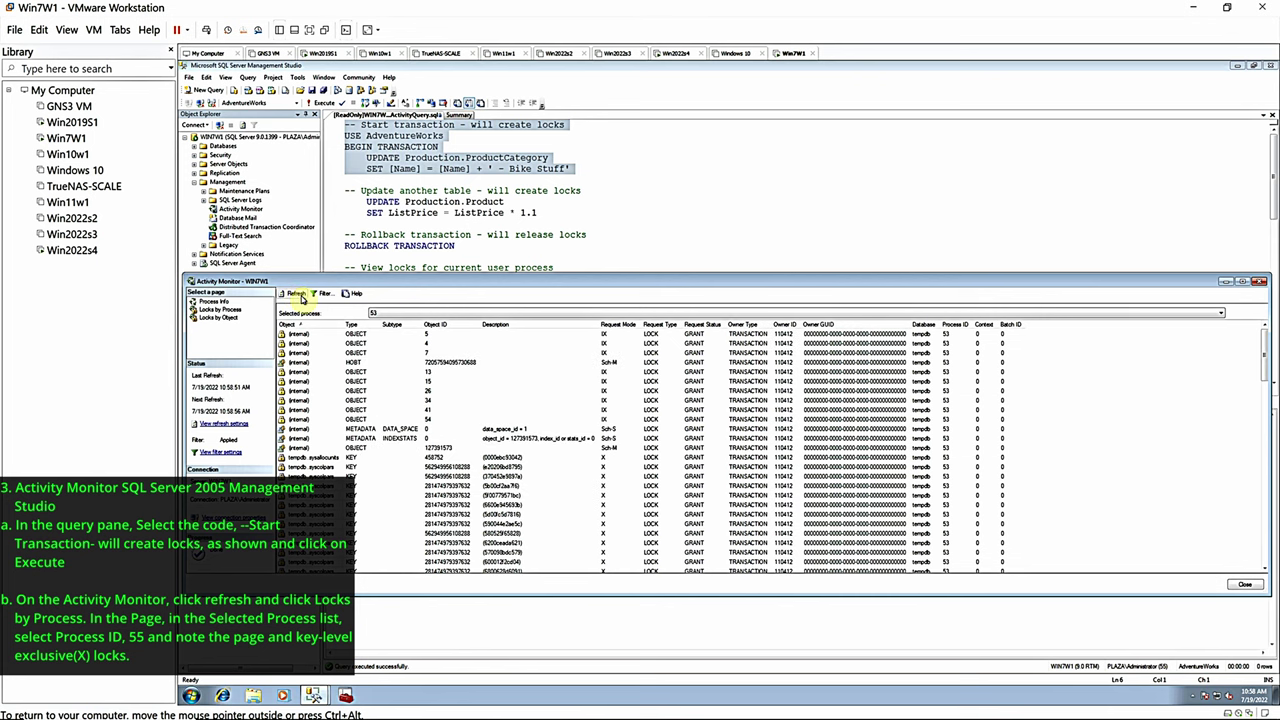
click(369, 313)
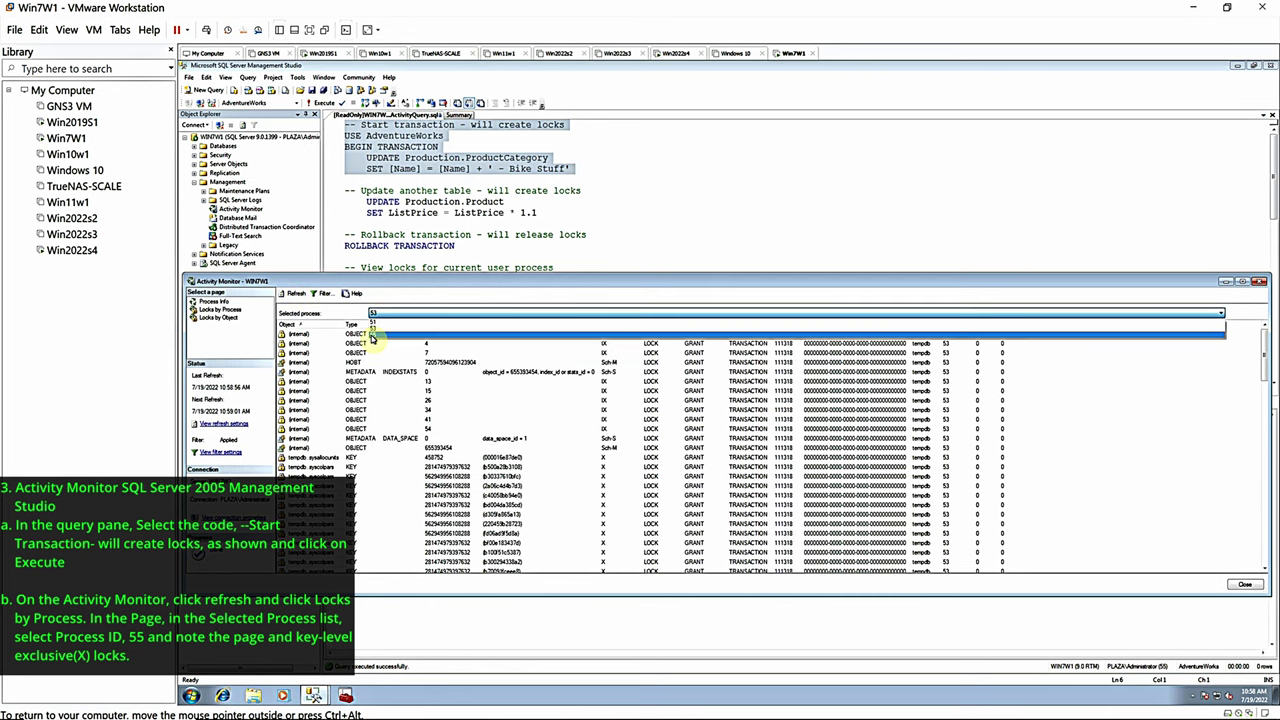
click(371, 336)
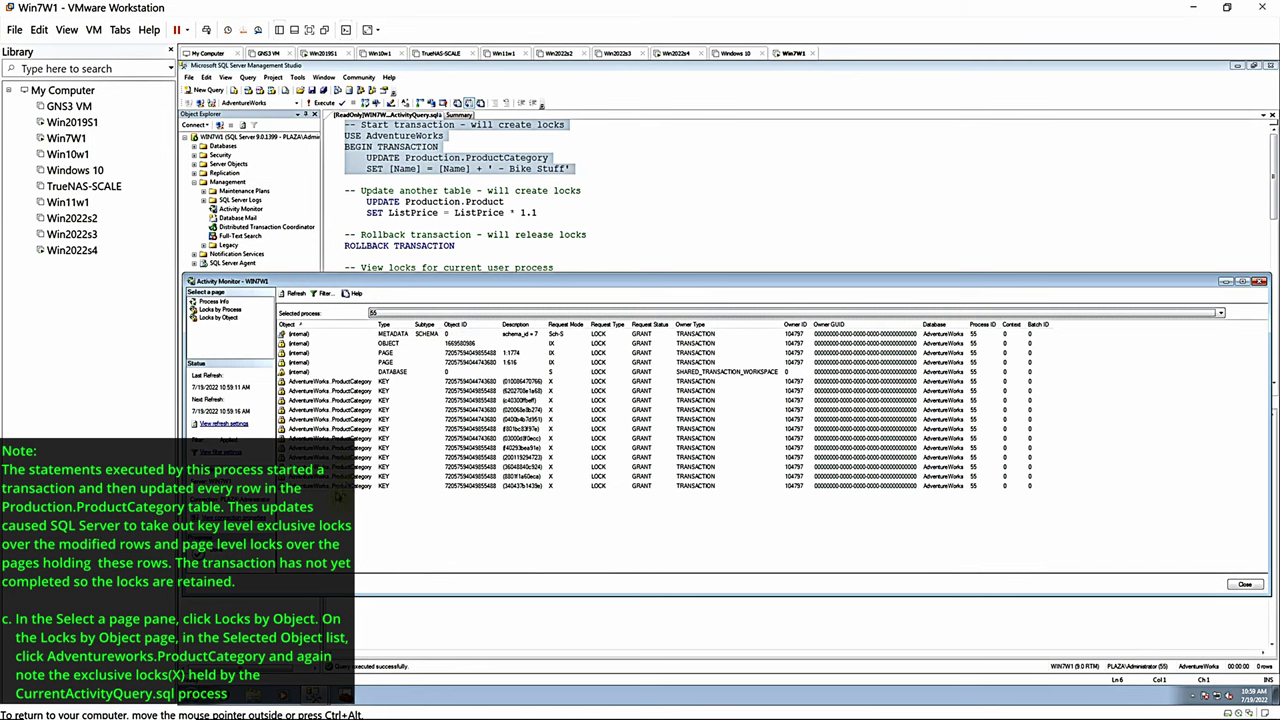
Show the locks held on the AdventureWorks ProductCategory object in the Locks by Object page
click(219, 317)
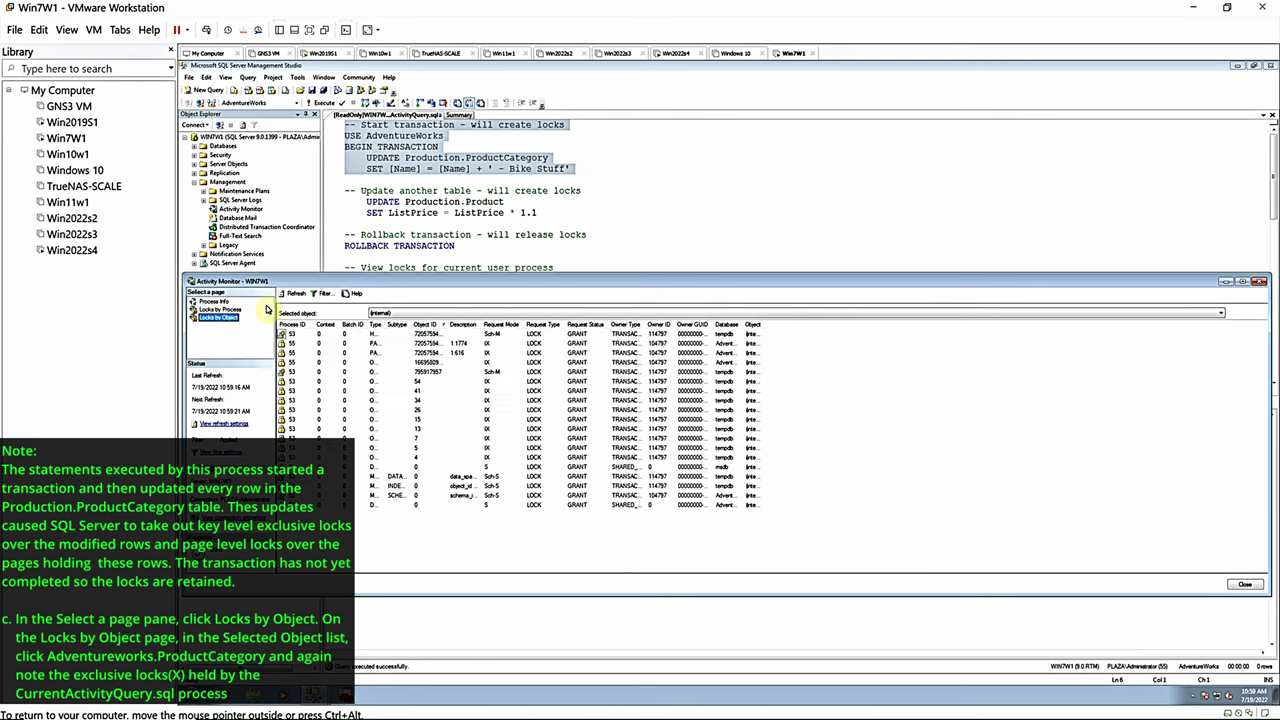
click(385, 314)
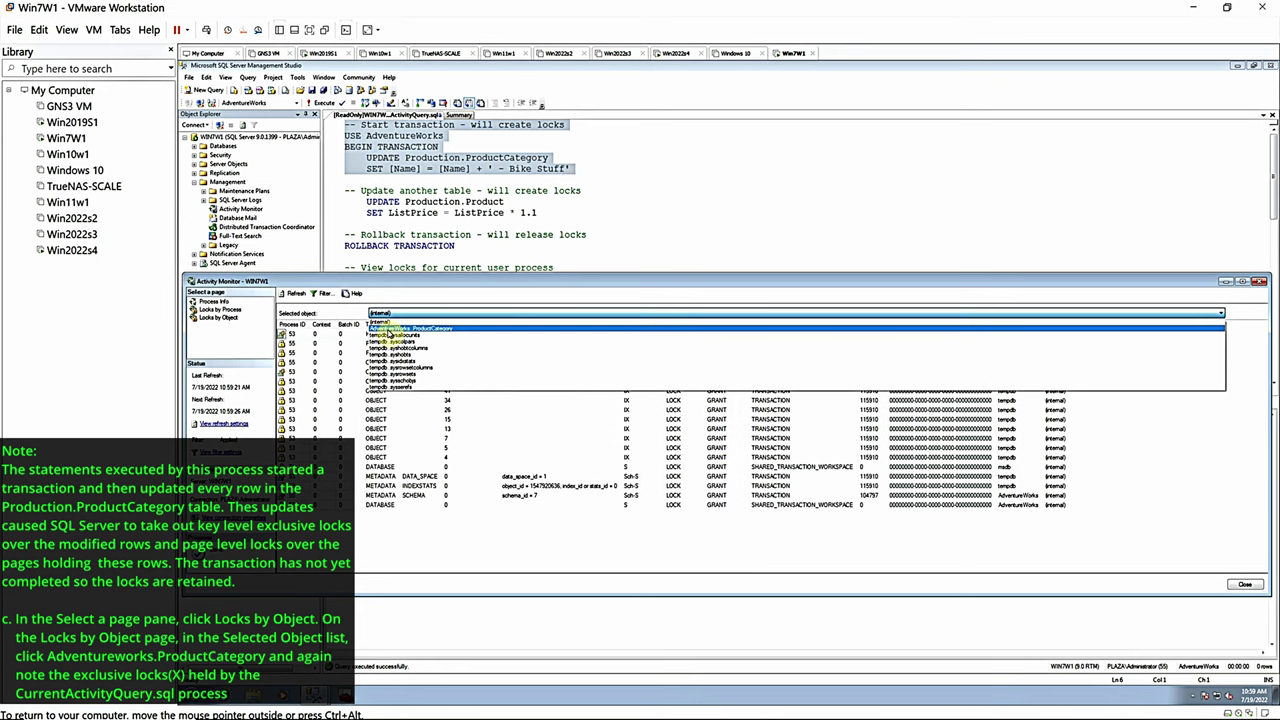
click(378, 329)
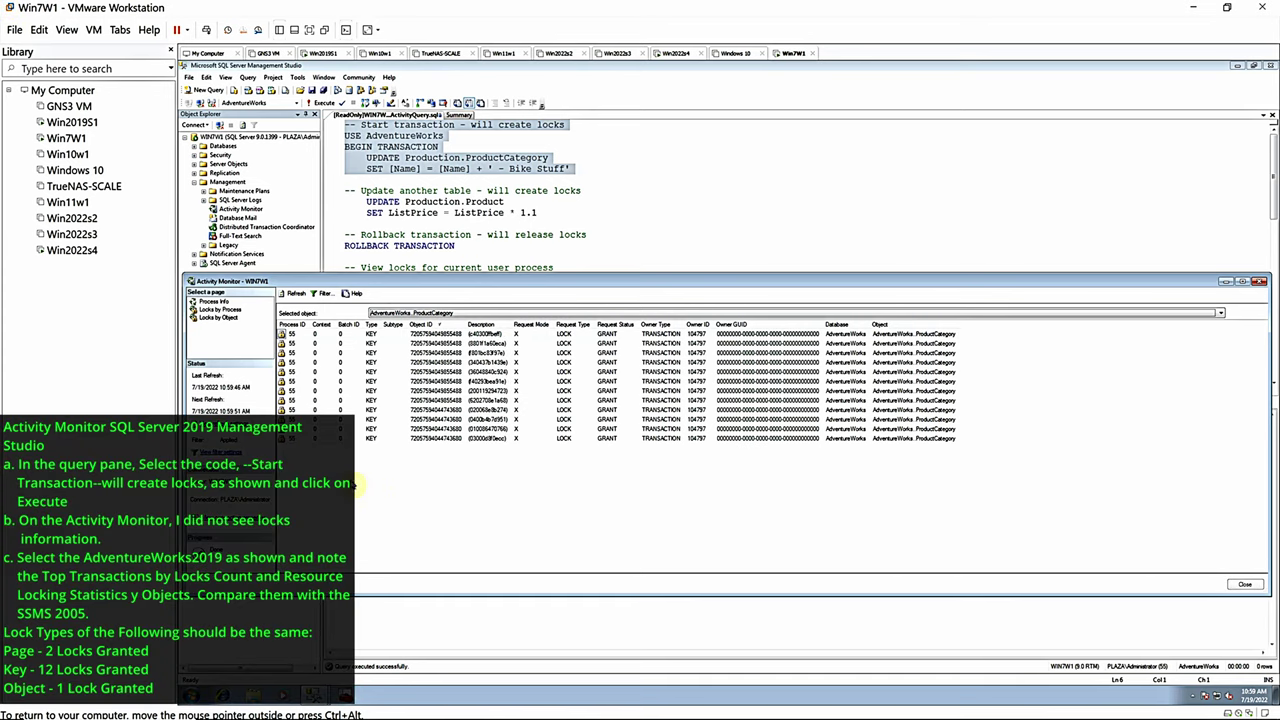
Switch to the Win2022s4 virtual machine and execute only the first "Start transaction - will create locks" block of CurrentActivityQuery2019.sql
click(76, 252)
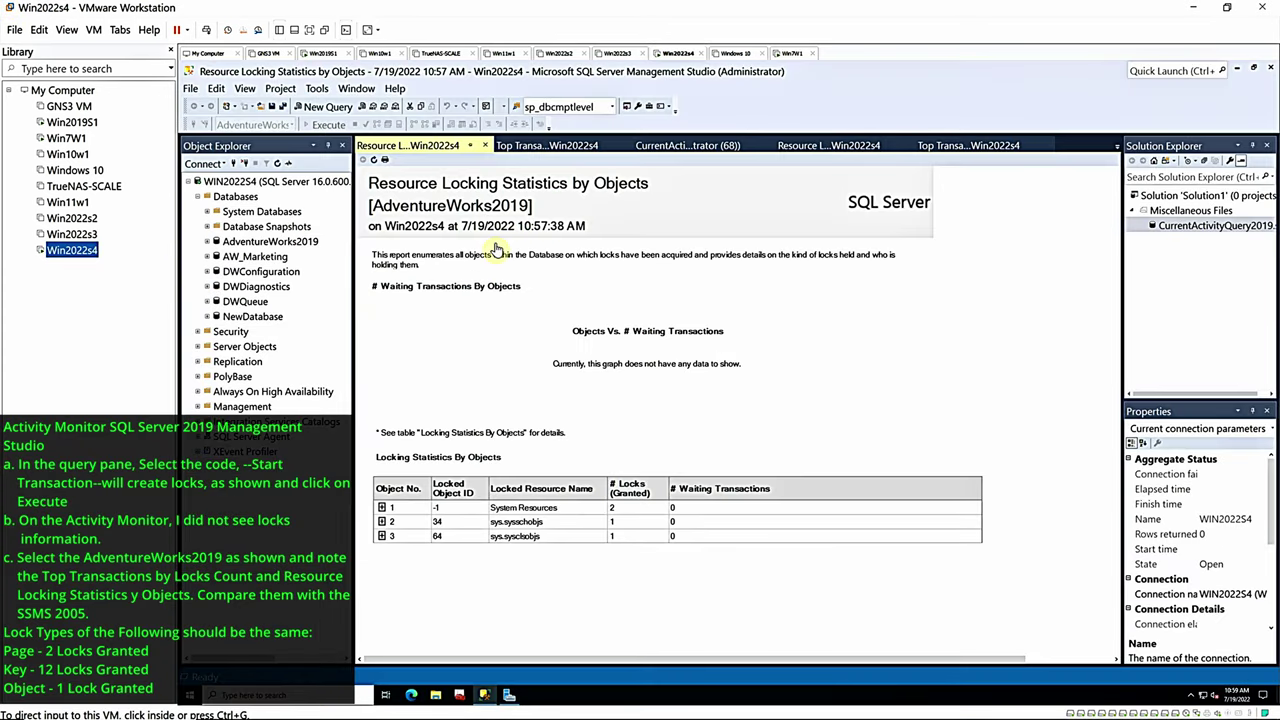
click(666, 148)
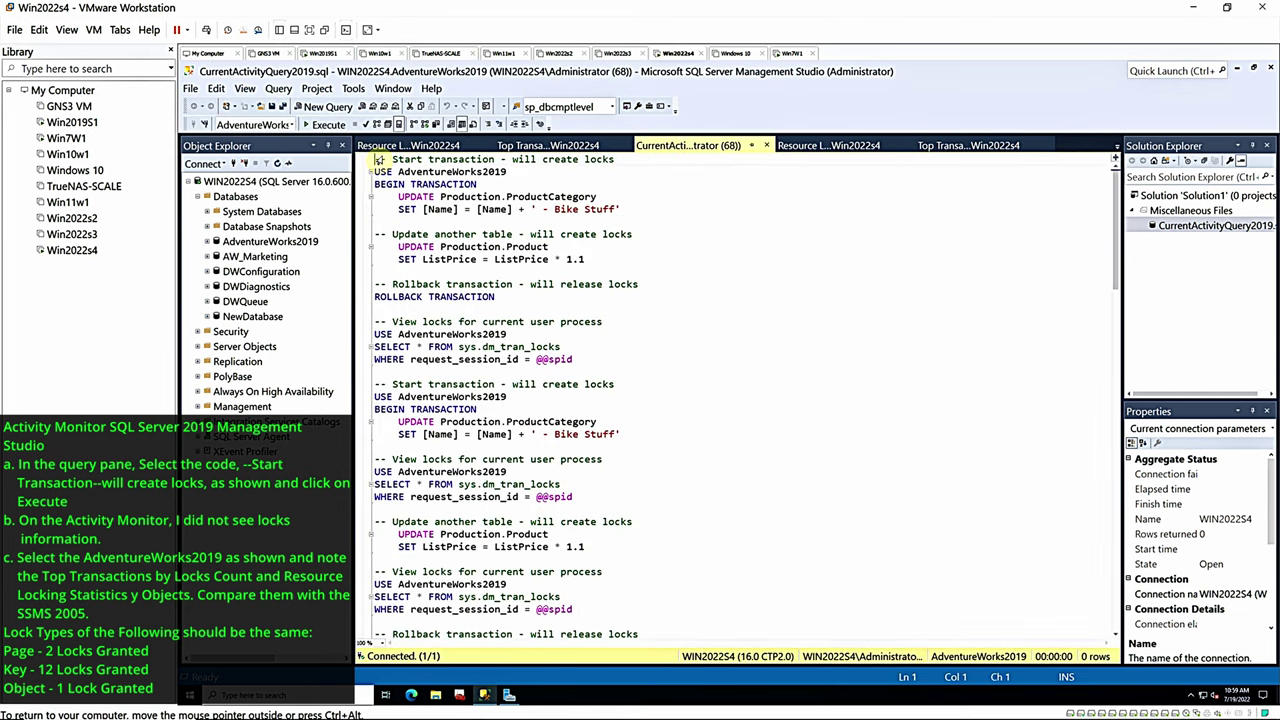
drag(379, 159, 436, 215)
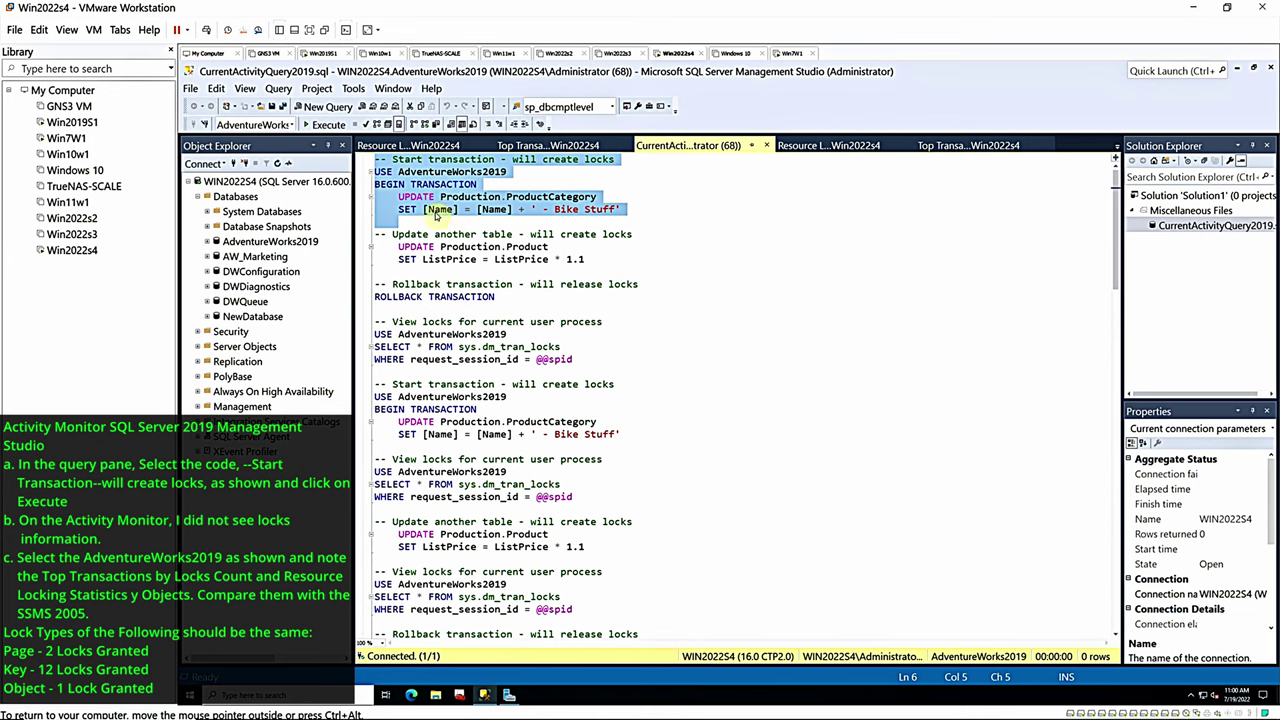
click(325, 124)
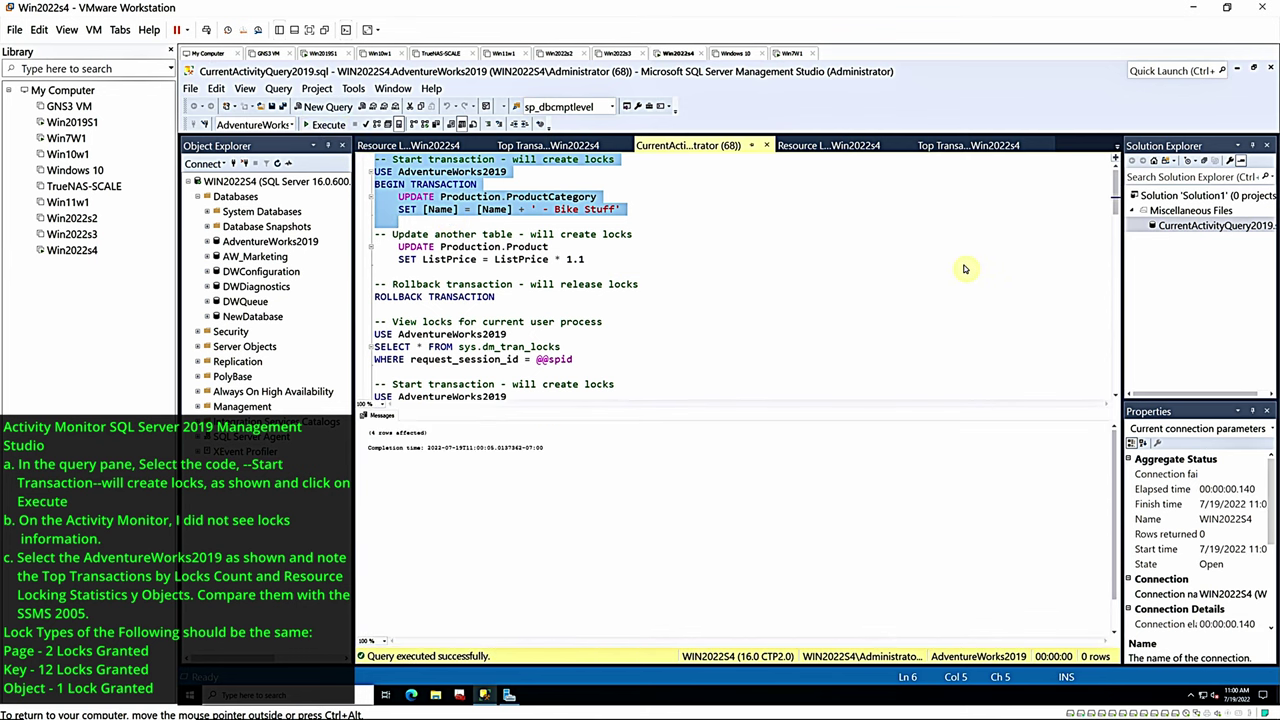
Bring up WIN2022S4's open Activity Monitor and check its process list for lock information
click(1116, 148)
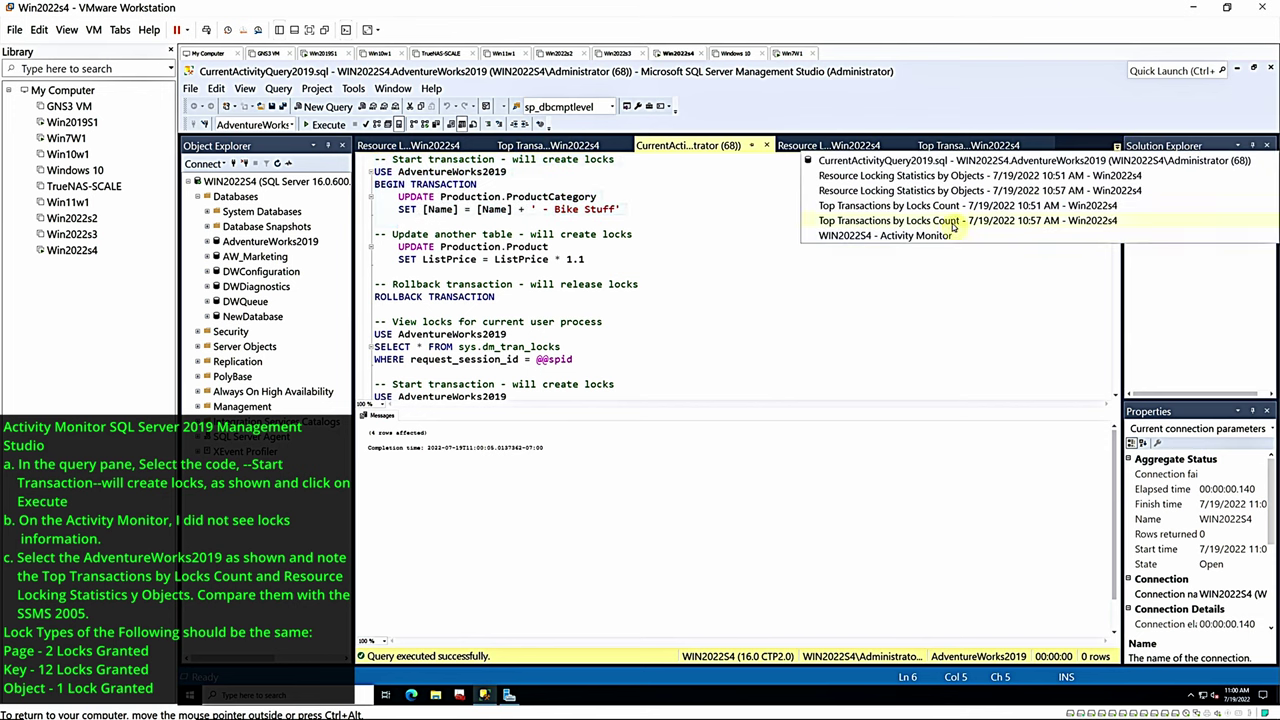
click(864, 238)
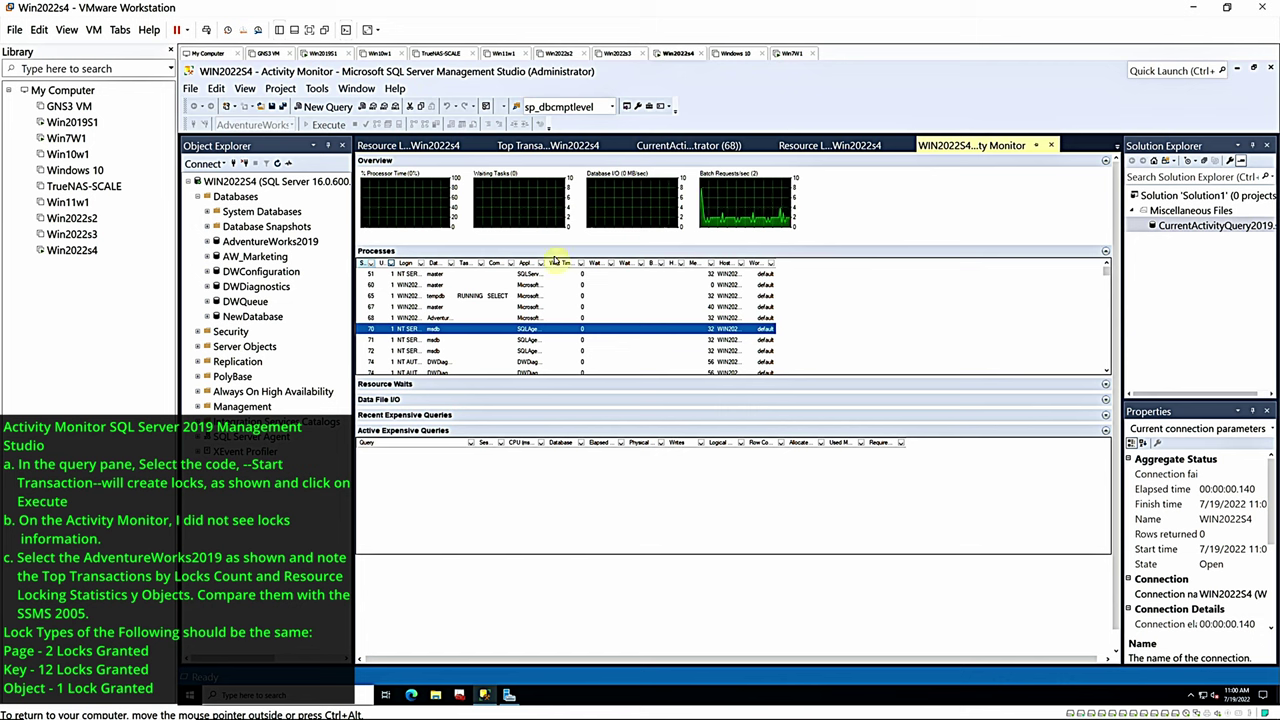
click(556, 256)
click(556, 256)
Open a new Top Transactions by Locks Count report for AdventureWorks2019 at 150% zoom and expand its transaction down to the Production.ProductCategory lock types
right_click(296, 246)
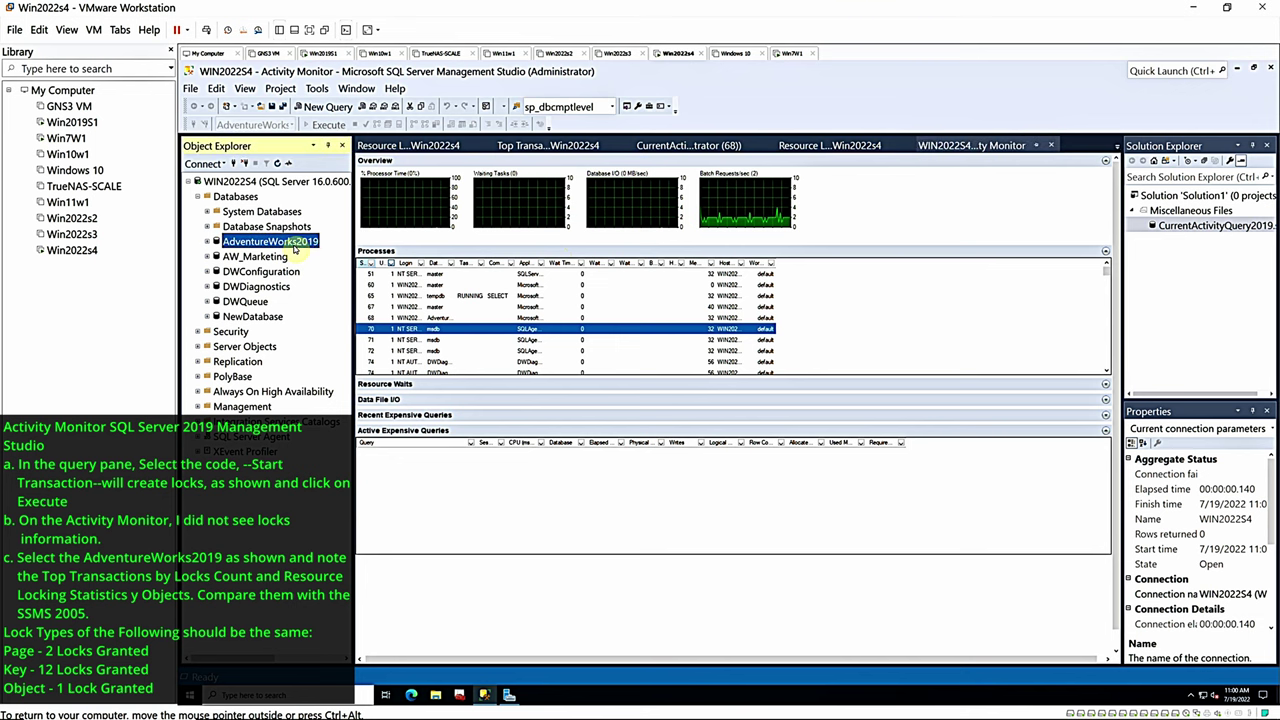
mouse_move(389, 418)
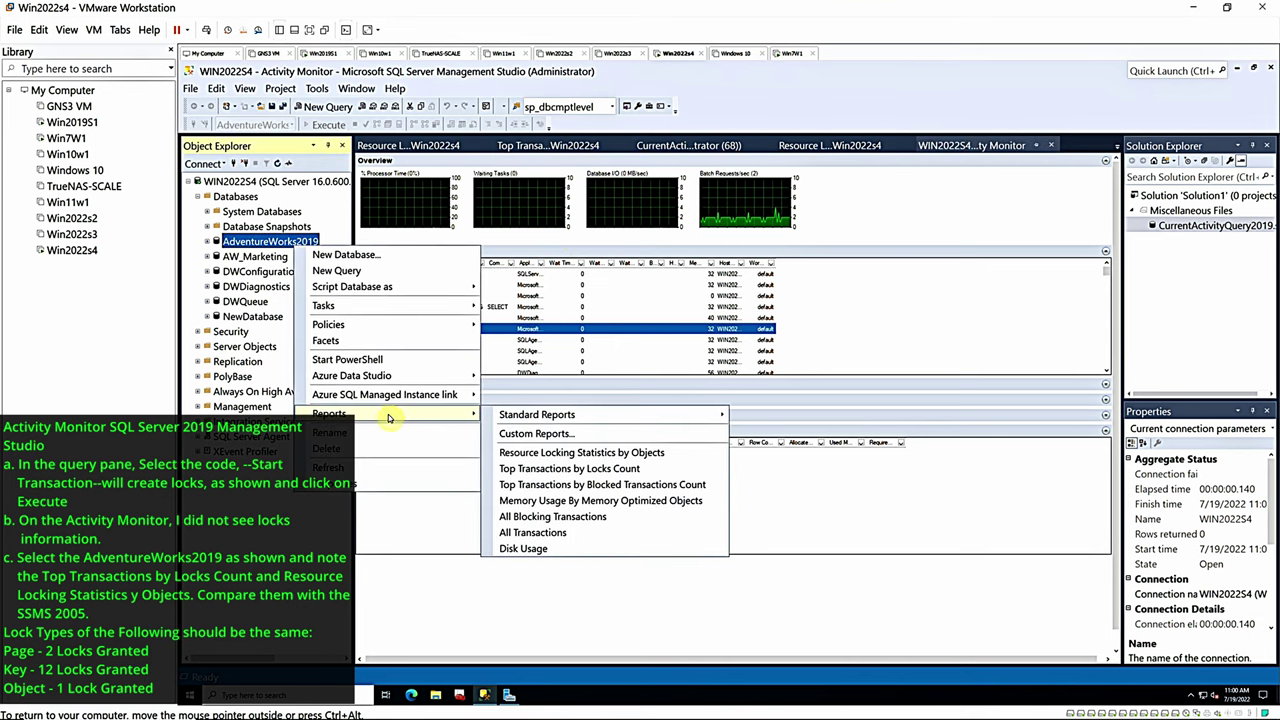
click(556, 470)
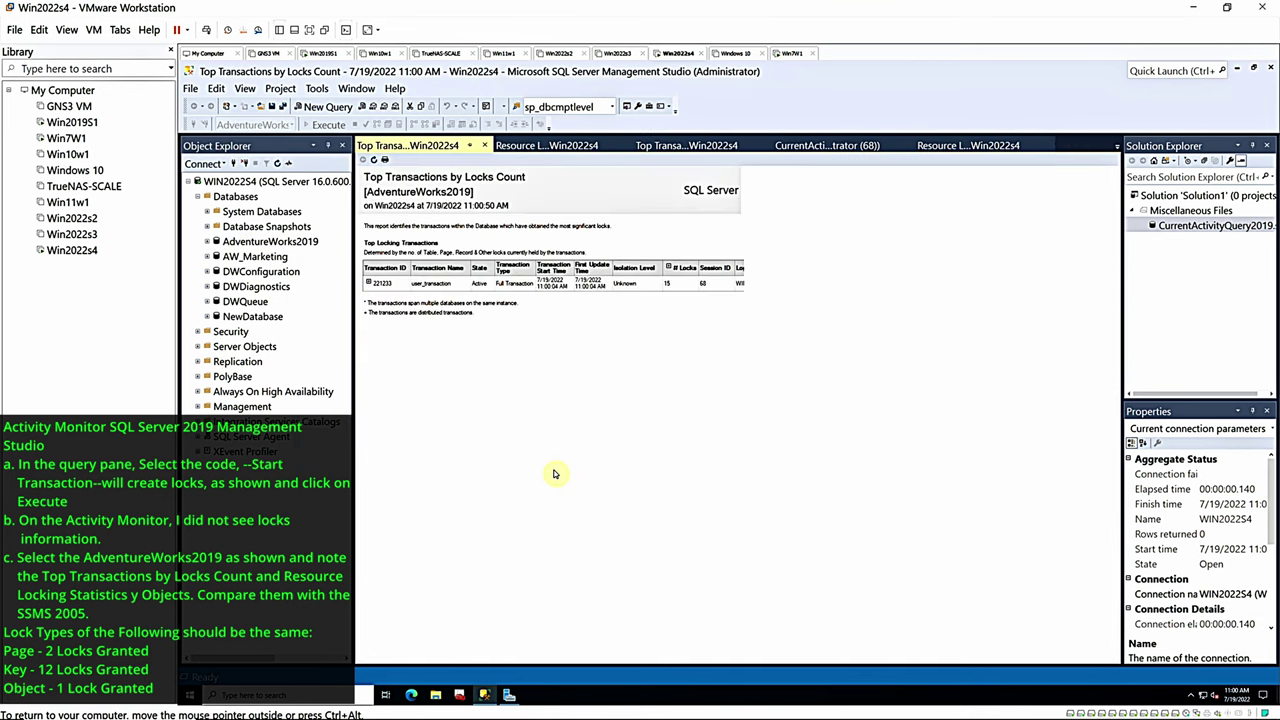
right_click(504, 427)
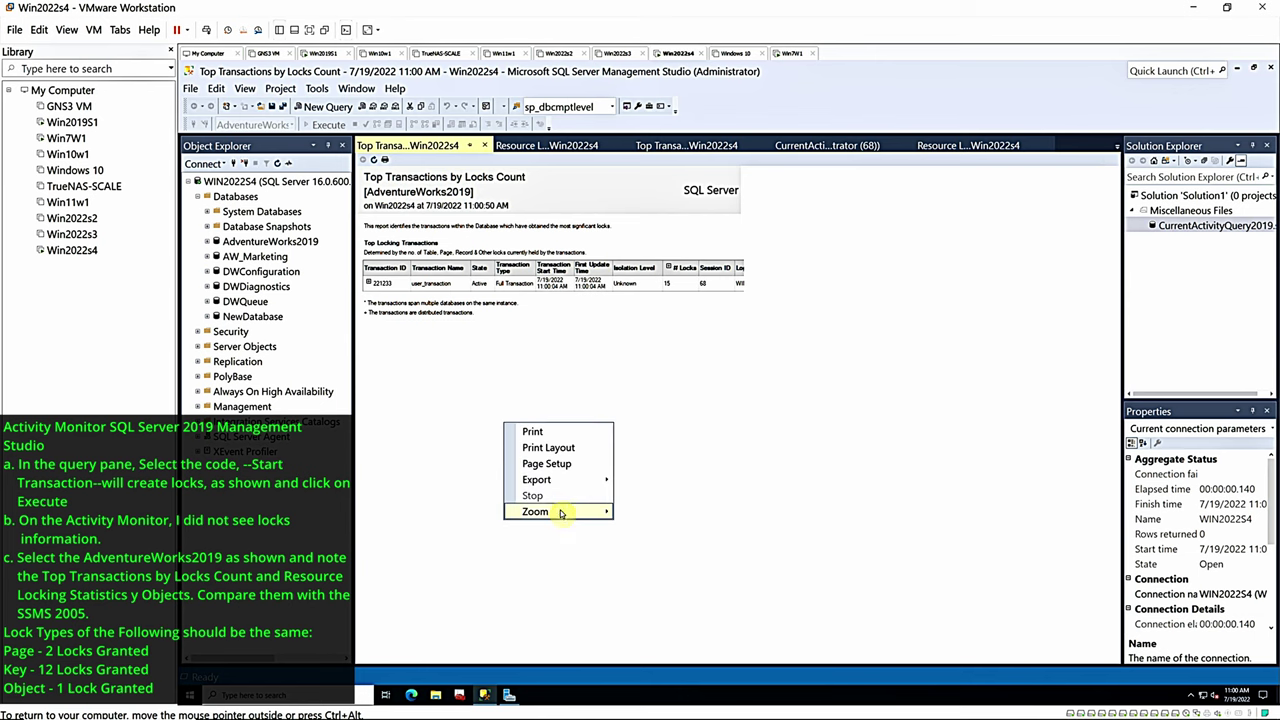
mouse_move(560, 513)
click(646, 577)
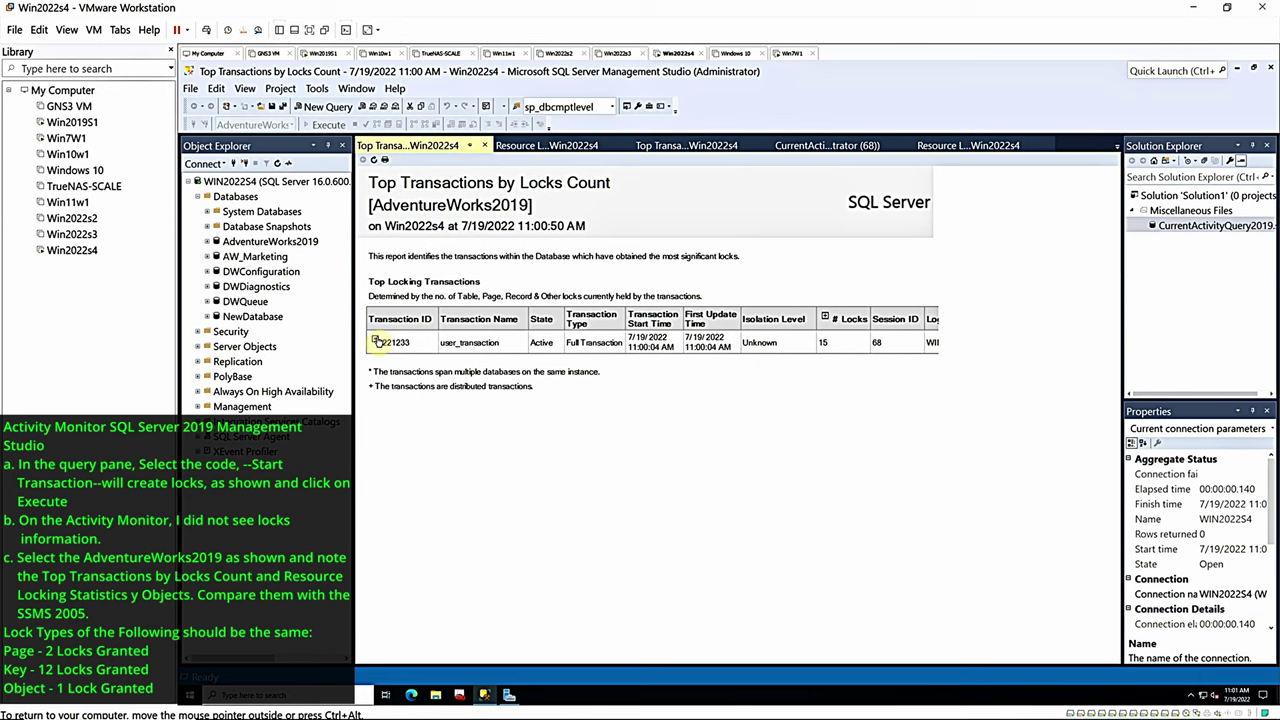
click(375, 341)
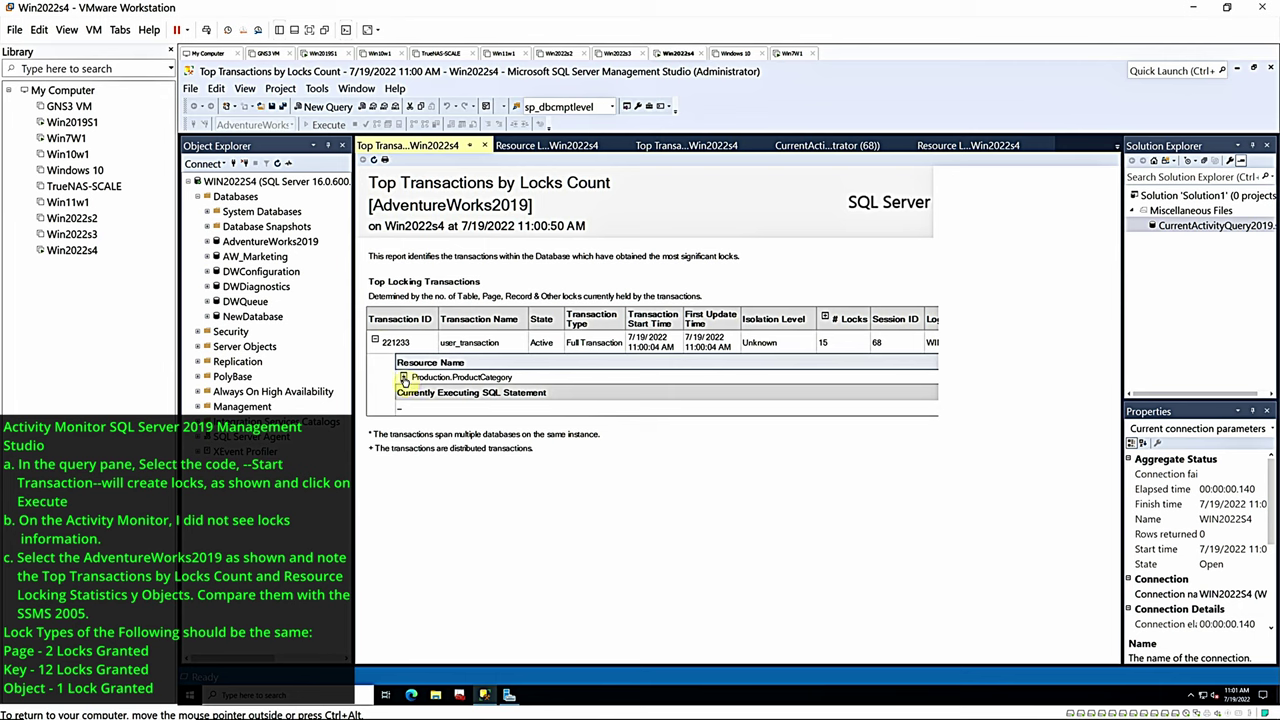
click(403, 377)
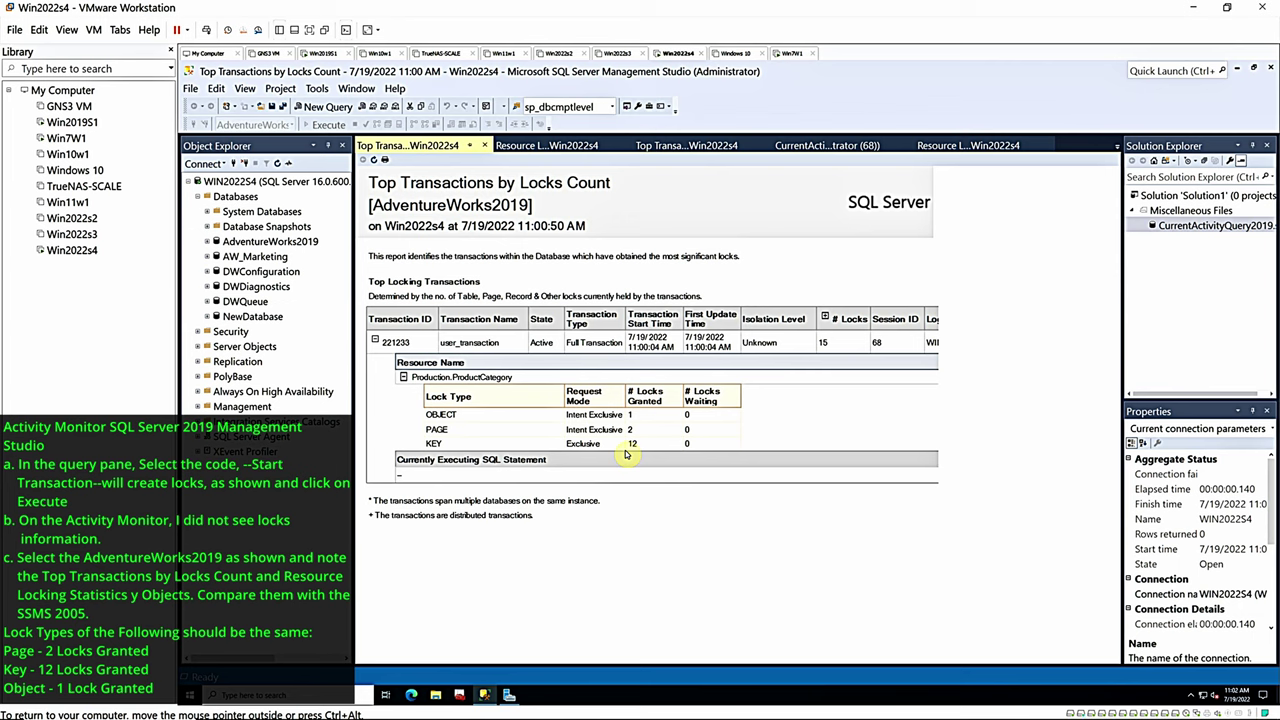
Open a new Resource Locking Statistics by Objects report for AdventureWorks2019 at 150% zoom and expand the Production.ProductCategory locks
click(282, 247)
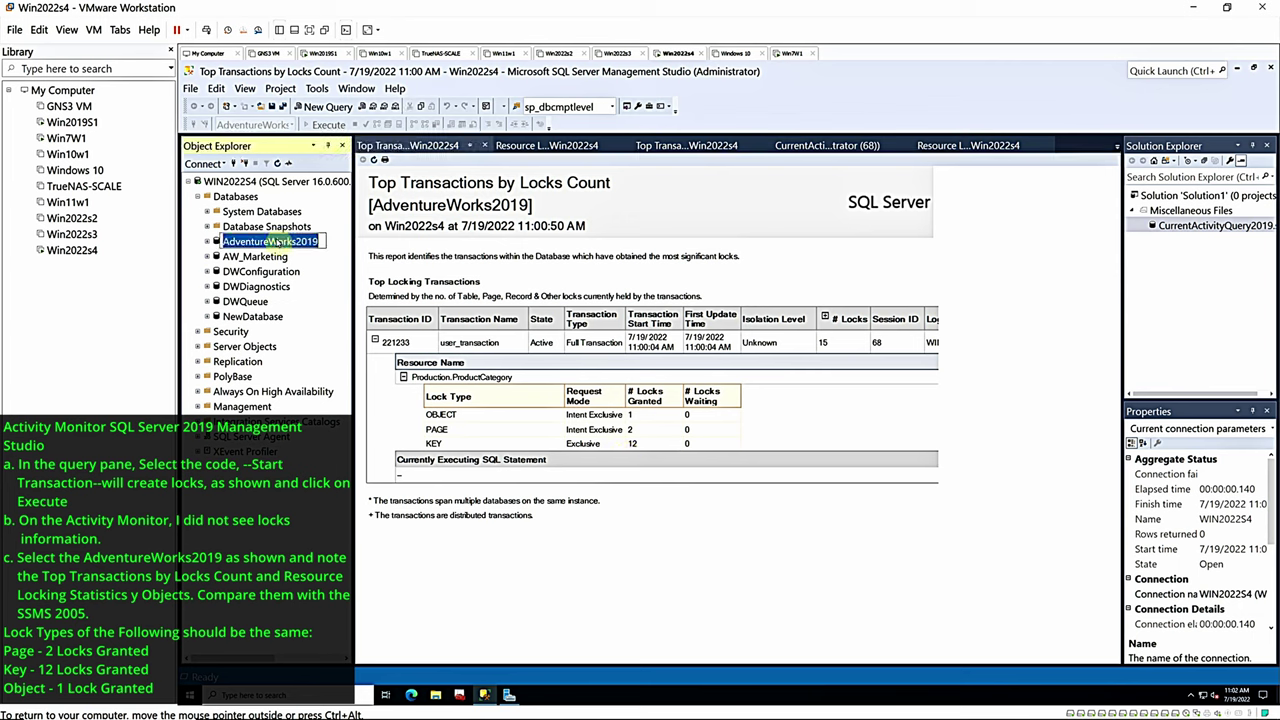
right_click(268, 234)
key(Escape)
right_click(218, 247)
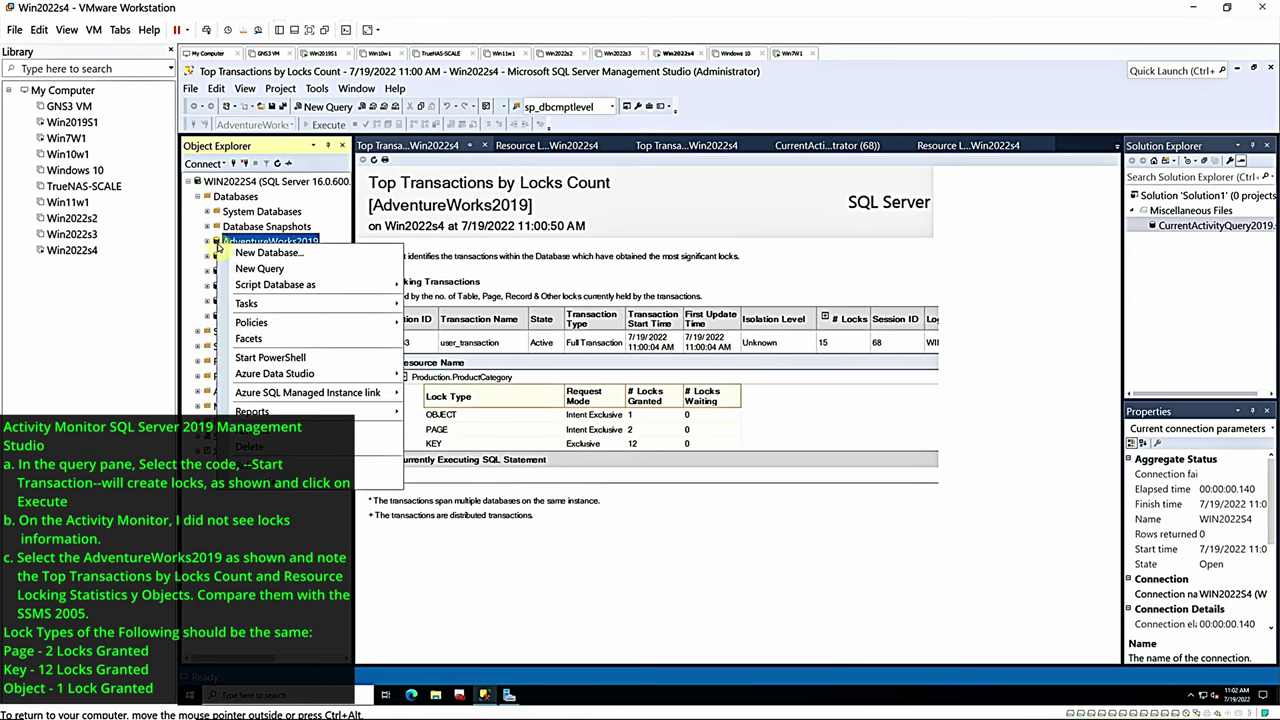
mouse_move(338, 414)
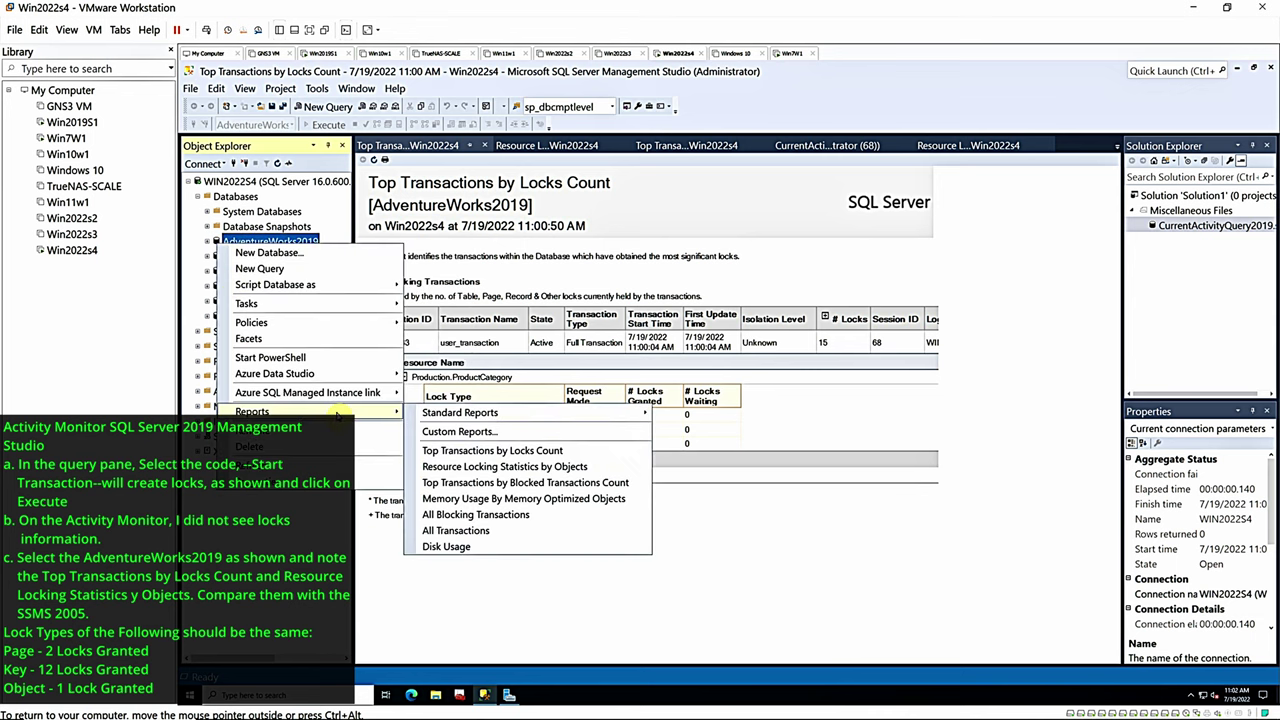
click(588, 467)
right_click(588, 465)
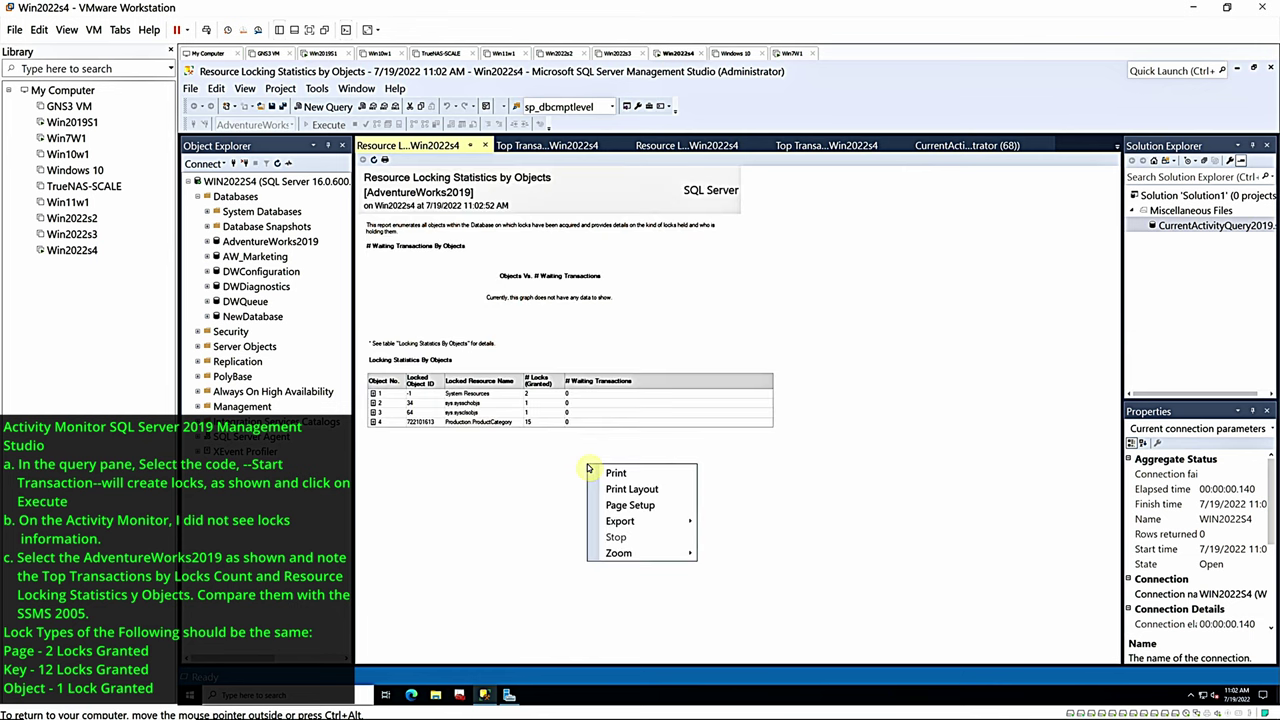
mouse_move(640, 553)
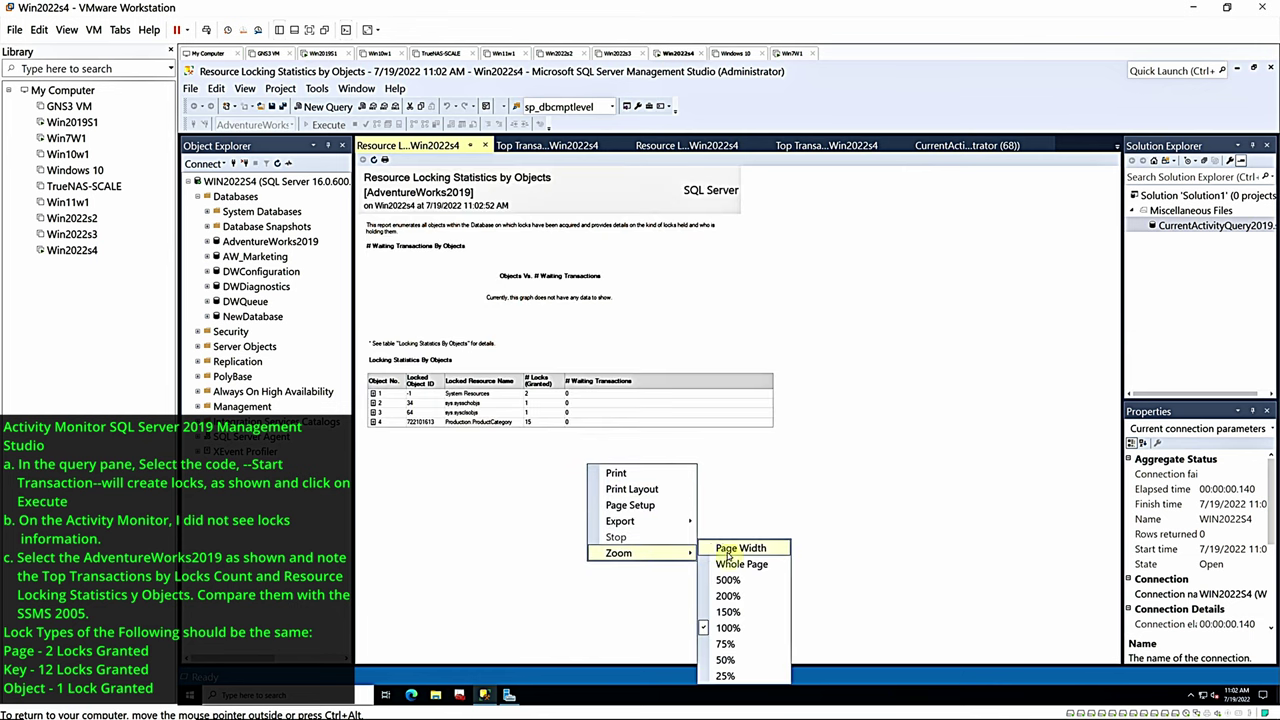
click(732, 610)
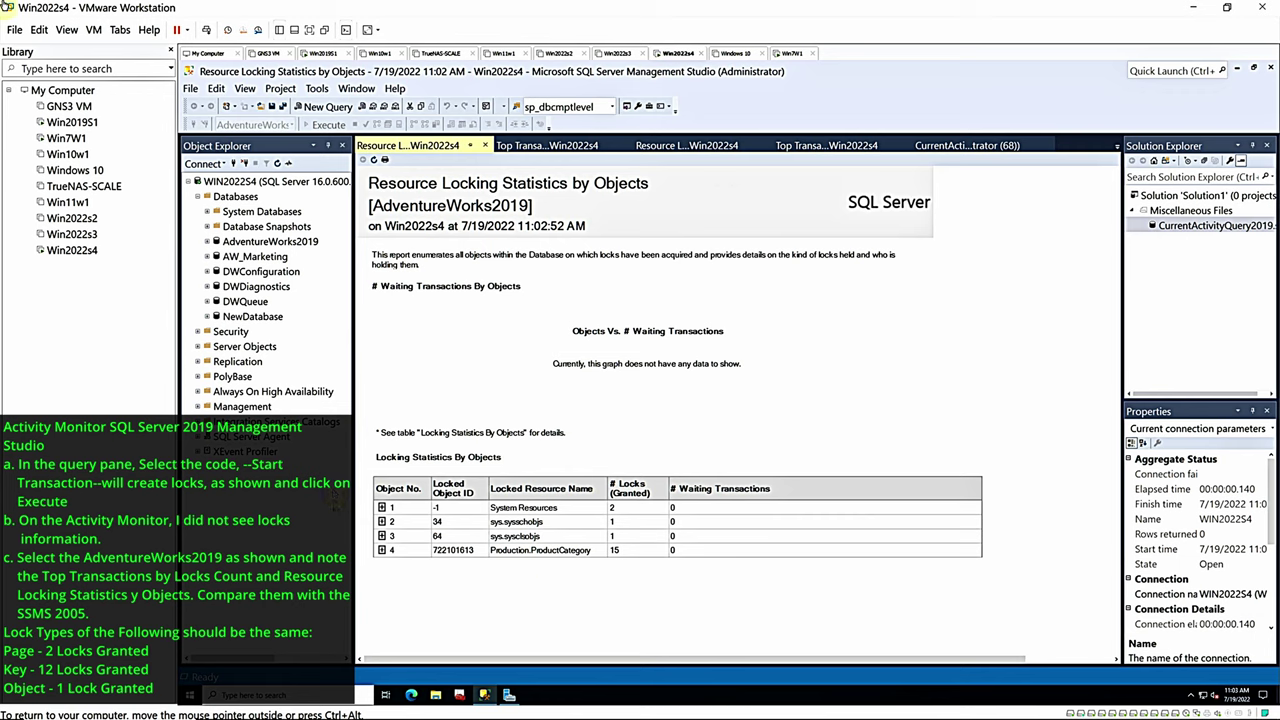
click(381, 550)
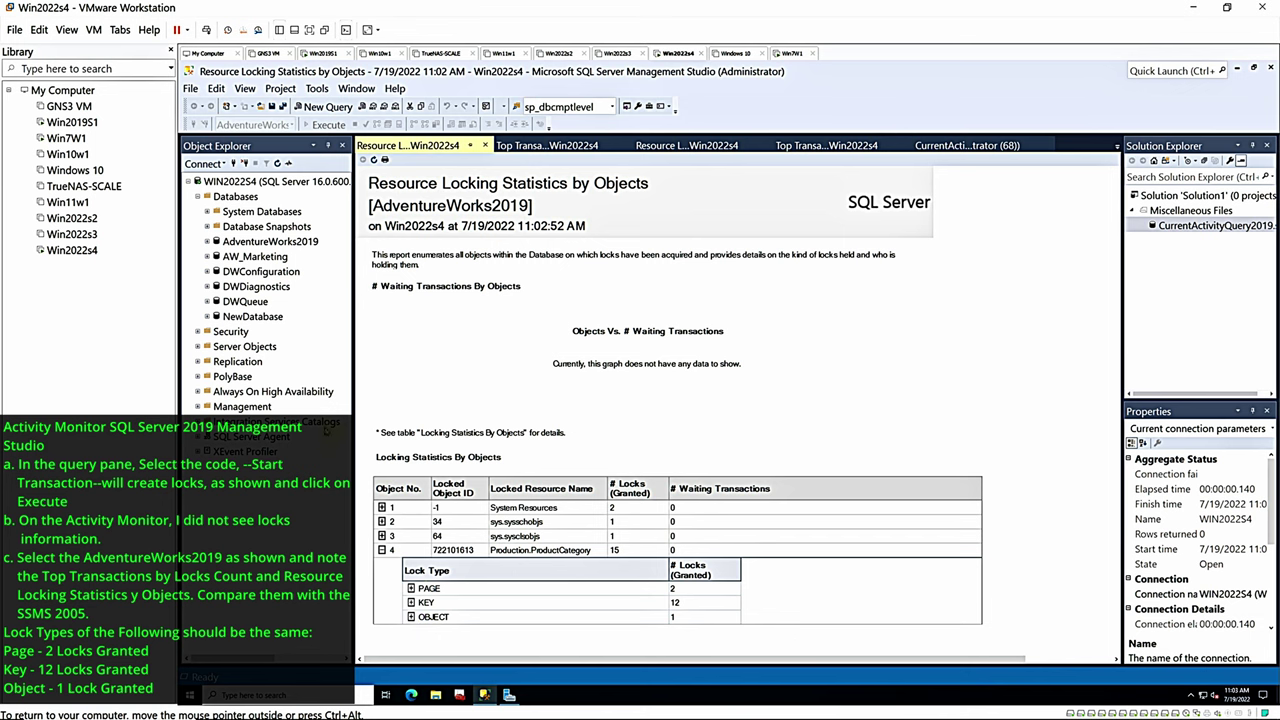
Compare the lock types in the Top Transactions by Locks Count report with Win7W1's Locks by Process page
click(545, 146)
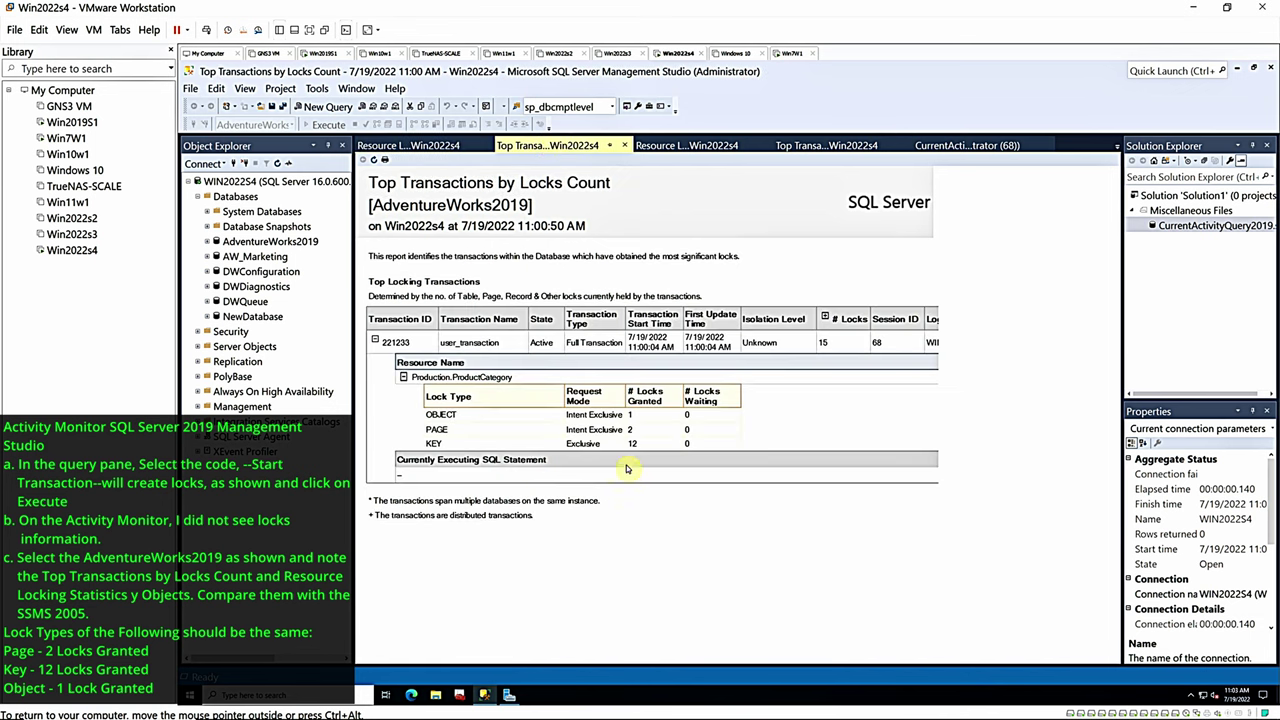
click(72, 141)
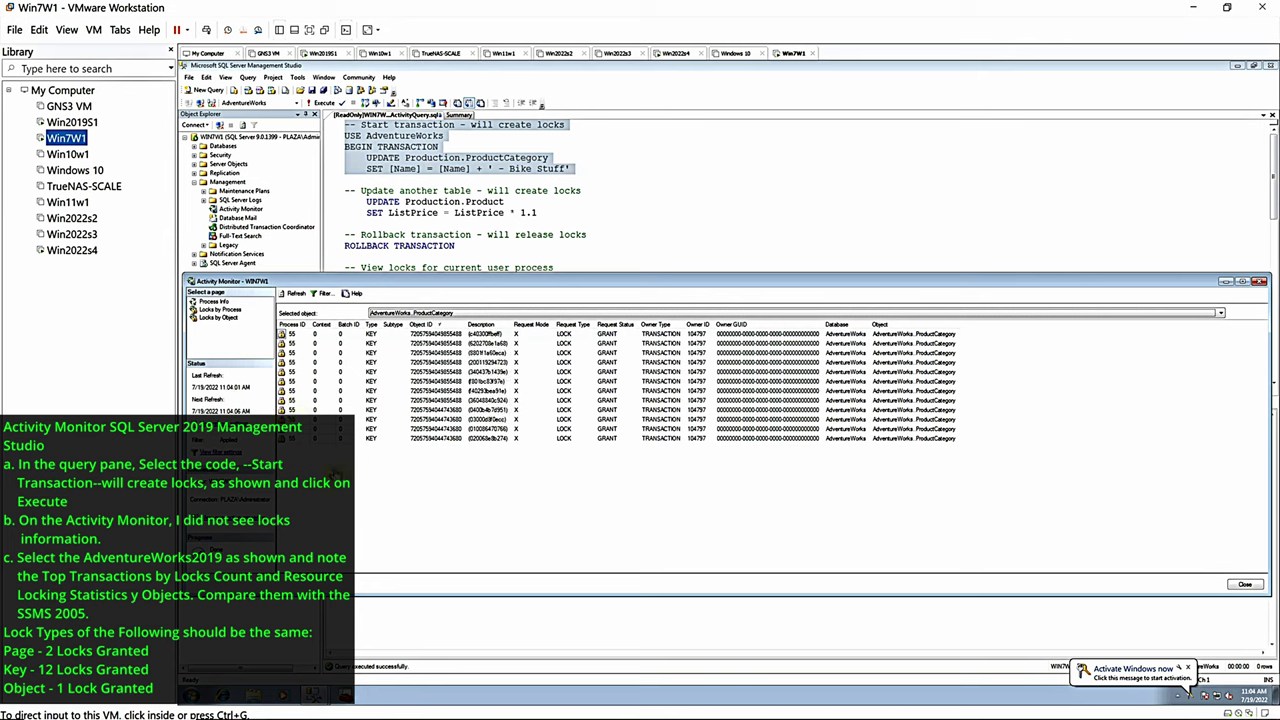
click(228, 312)
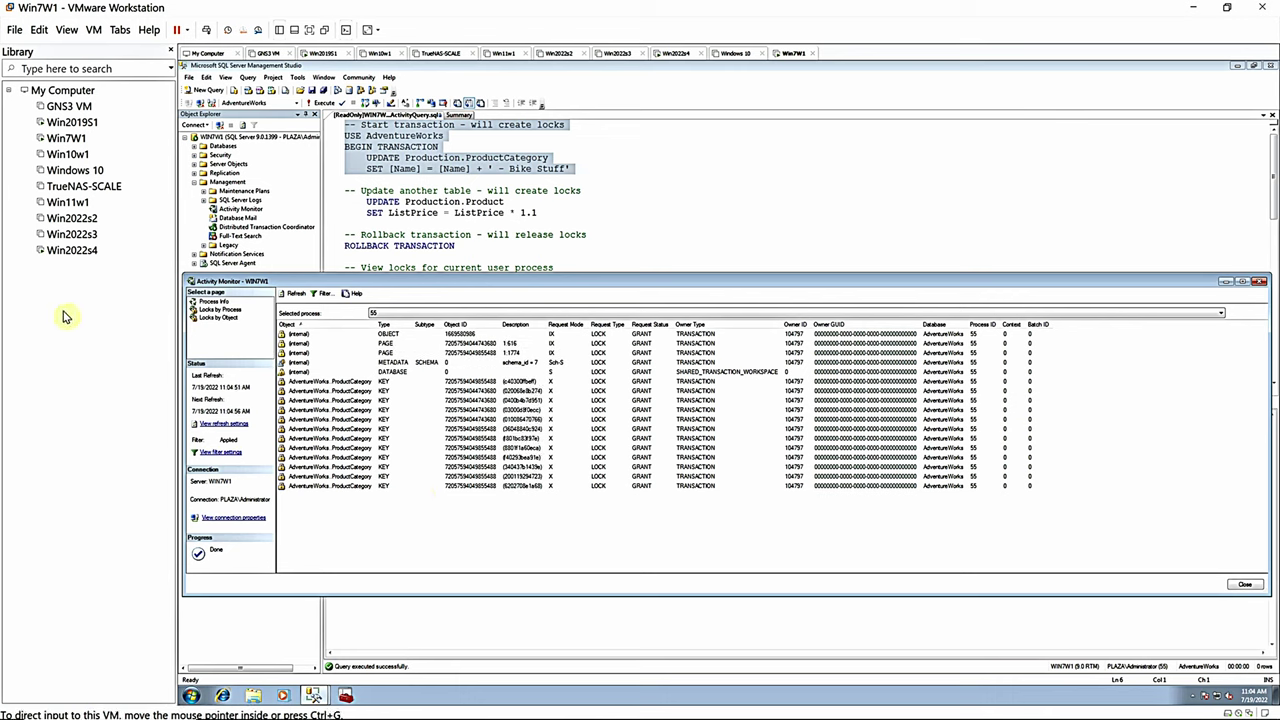
Execute only the first "Update another table - will create locks" block of the CurrentActivityQuery file on Win7W1
click(407, 120)
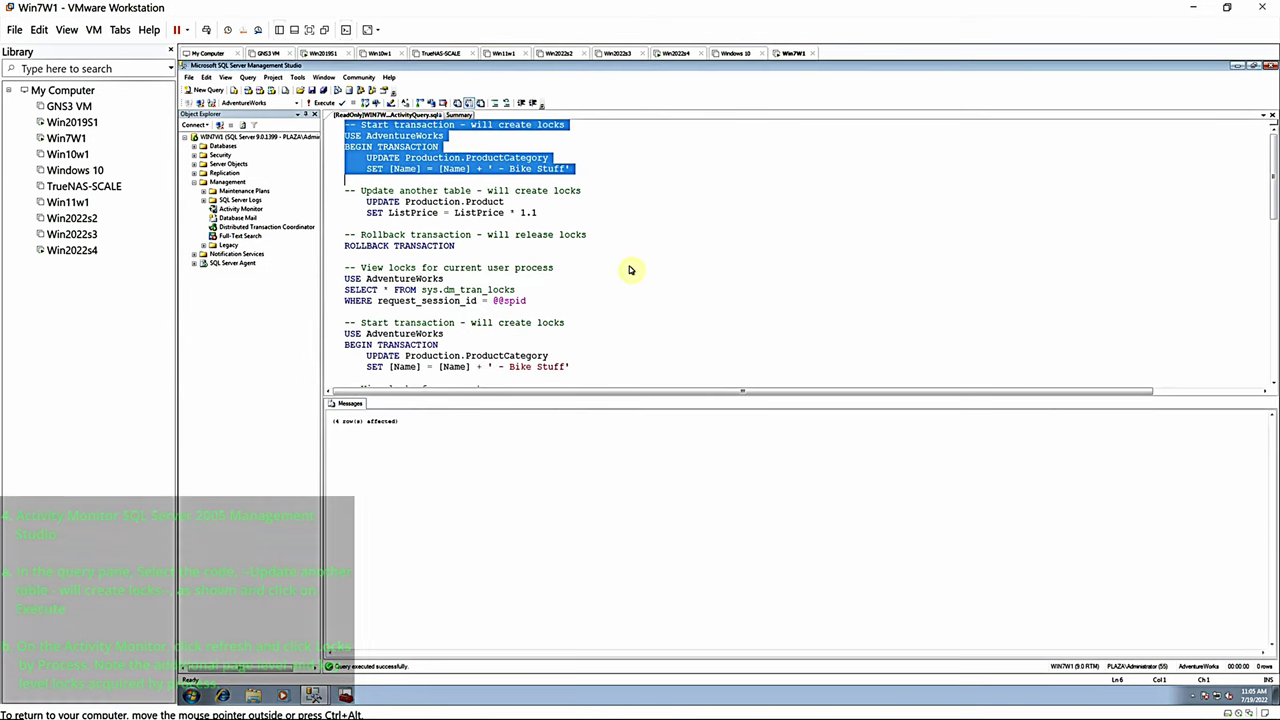
click(598, 267)
drag(343, 190, 331, 226)
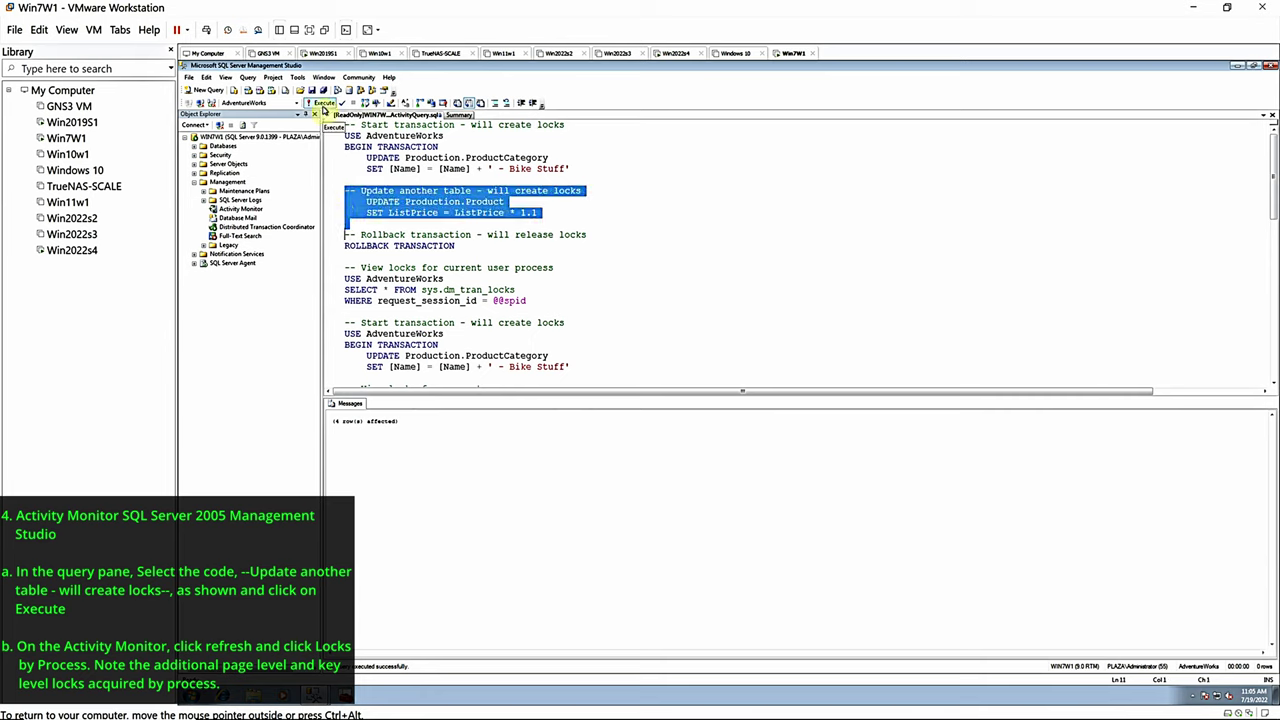
click(323, 108)
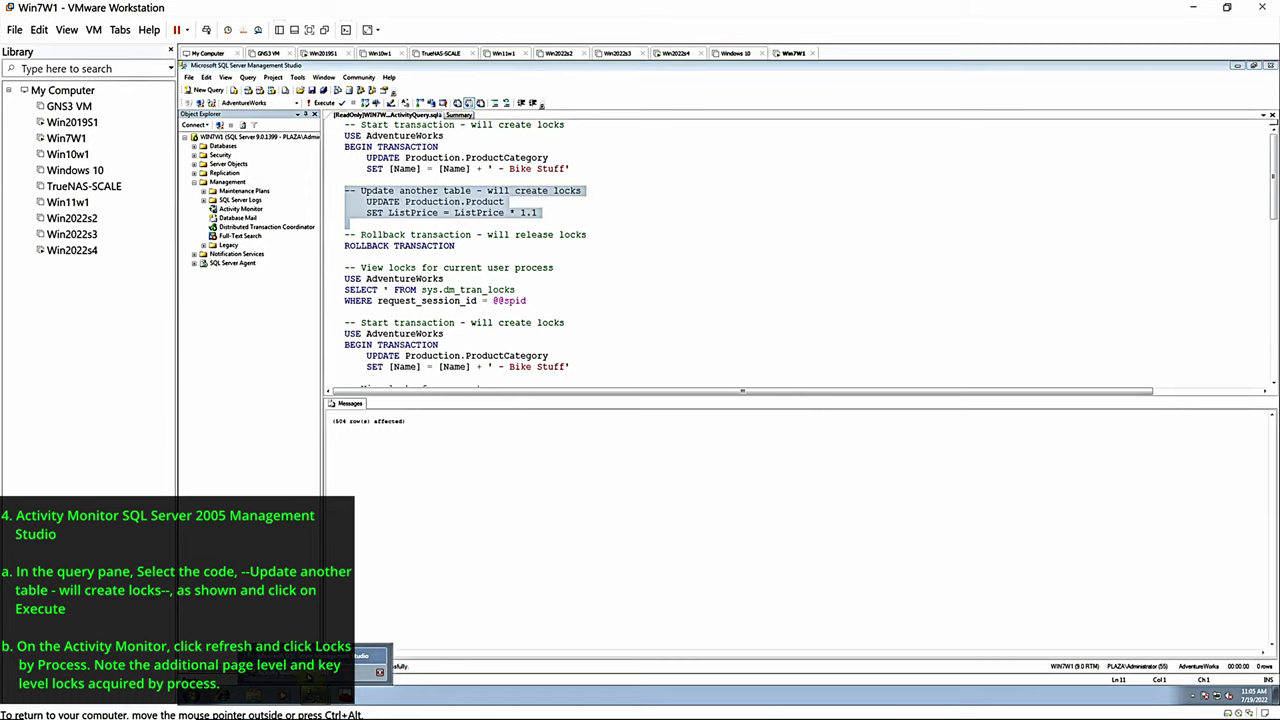
Refresh Locks by Process in WIN7W1's Activity Monitor and examine the page and key locks held by process 55
click(314, 698)
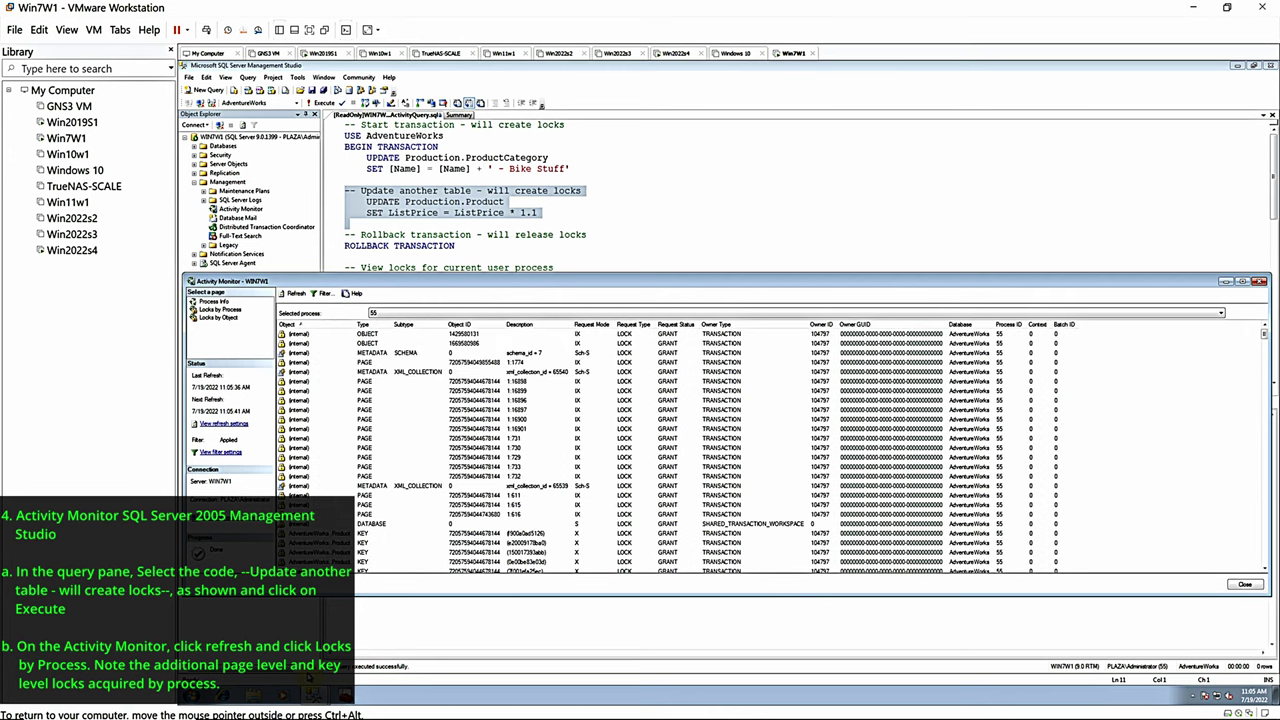
click(222, 310)
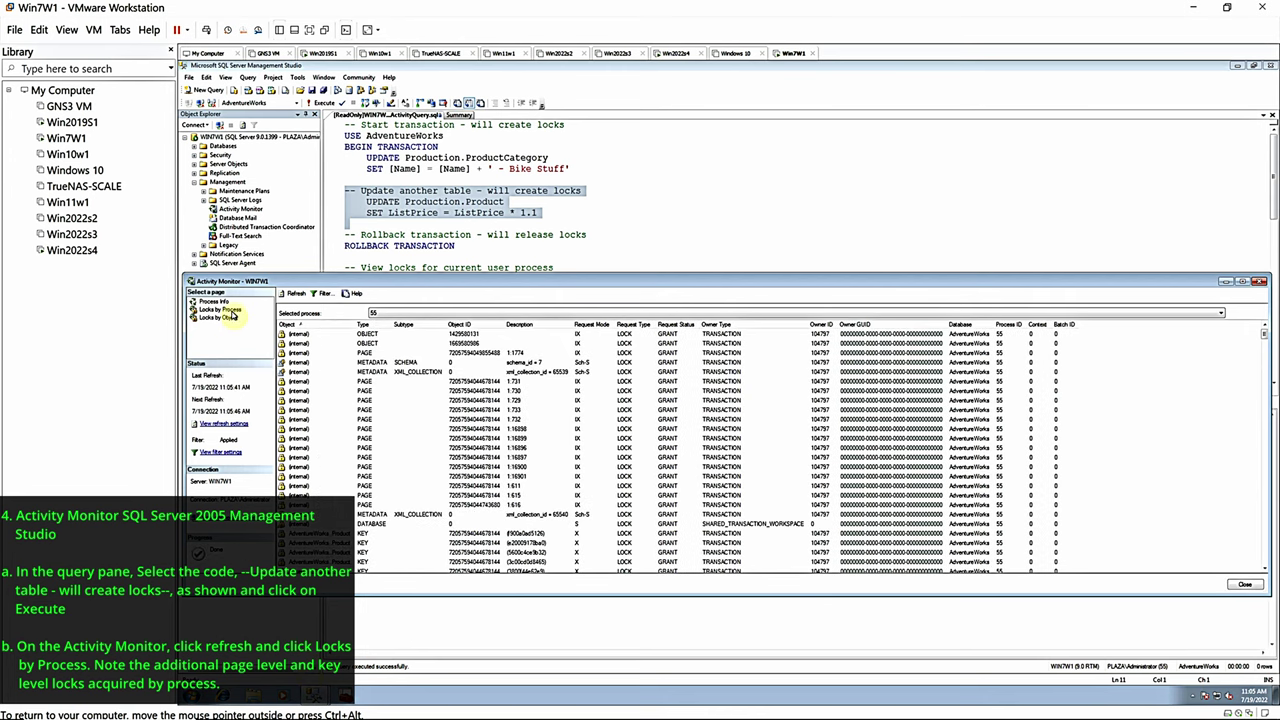
click(296, 293)
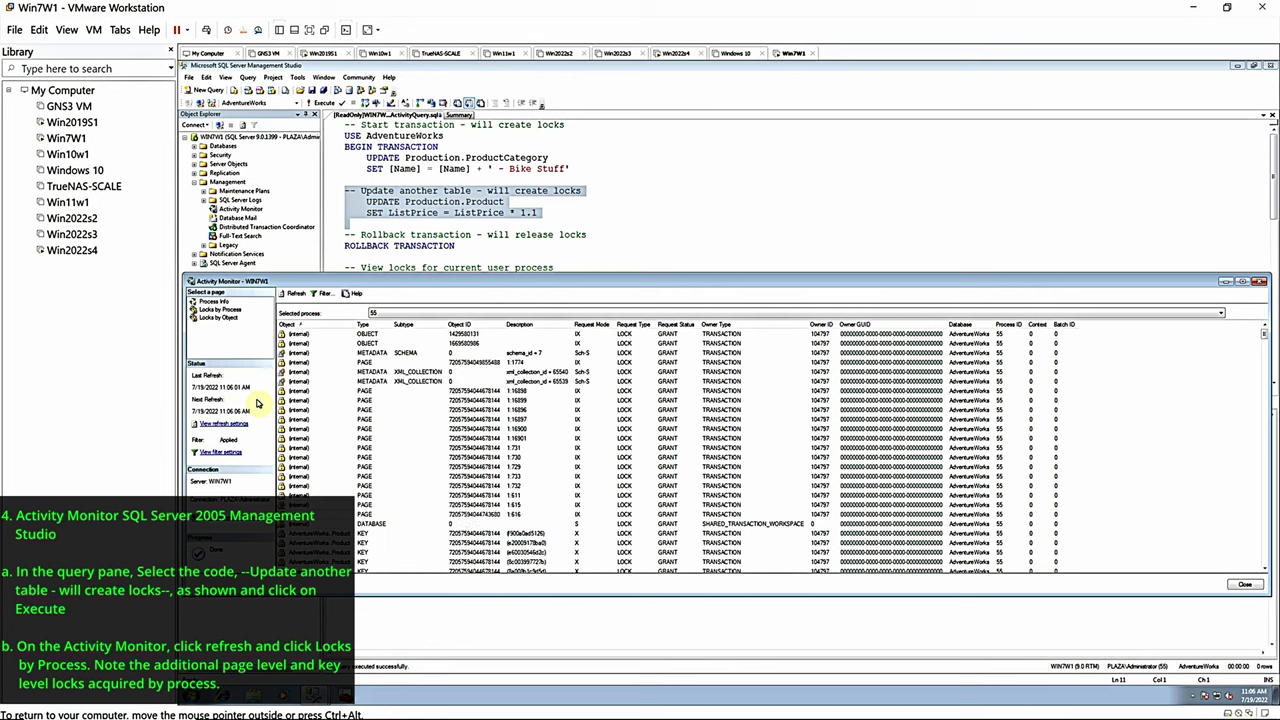
click(366, 384)
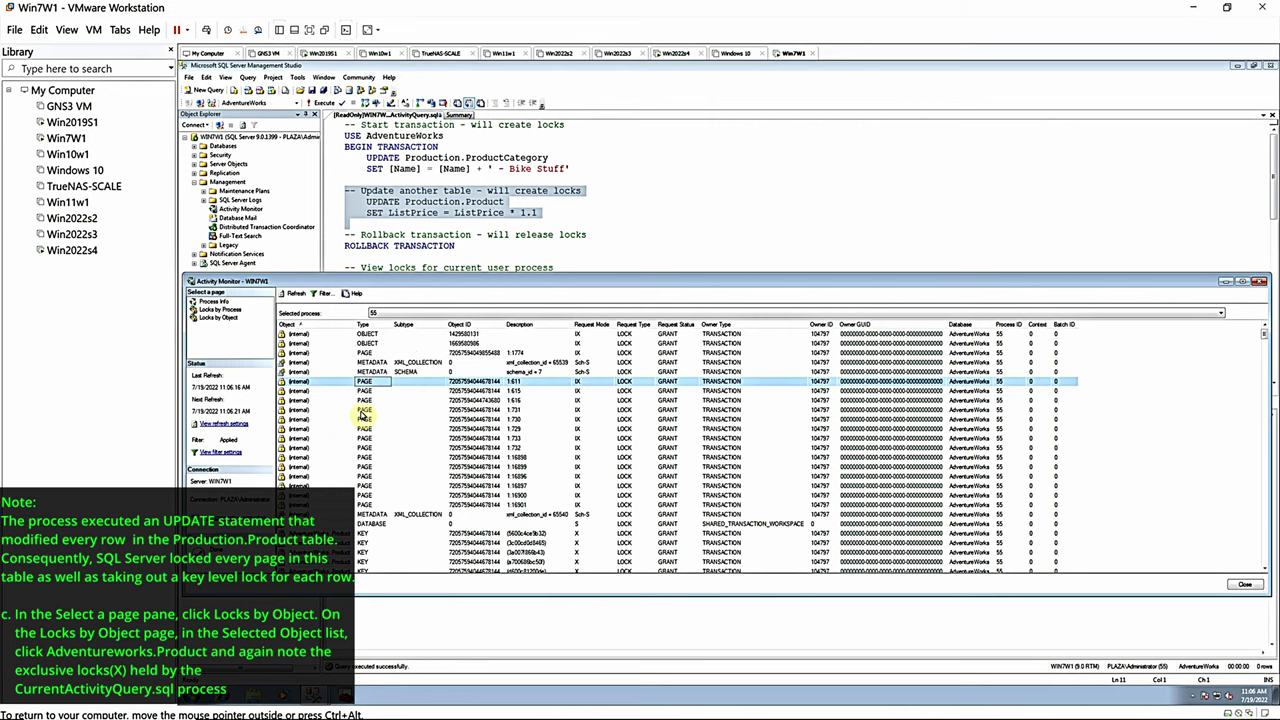
click(1263, 570)
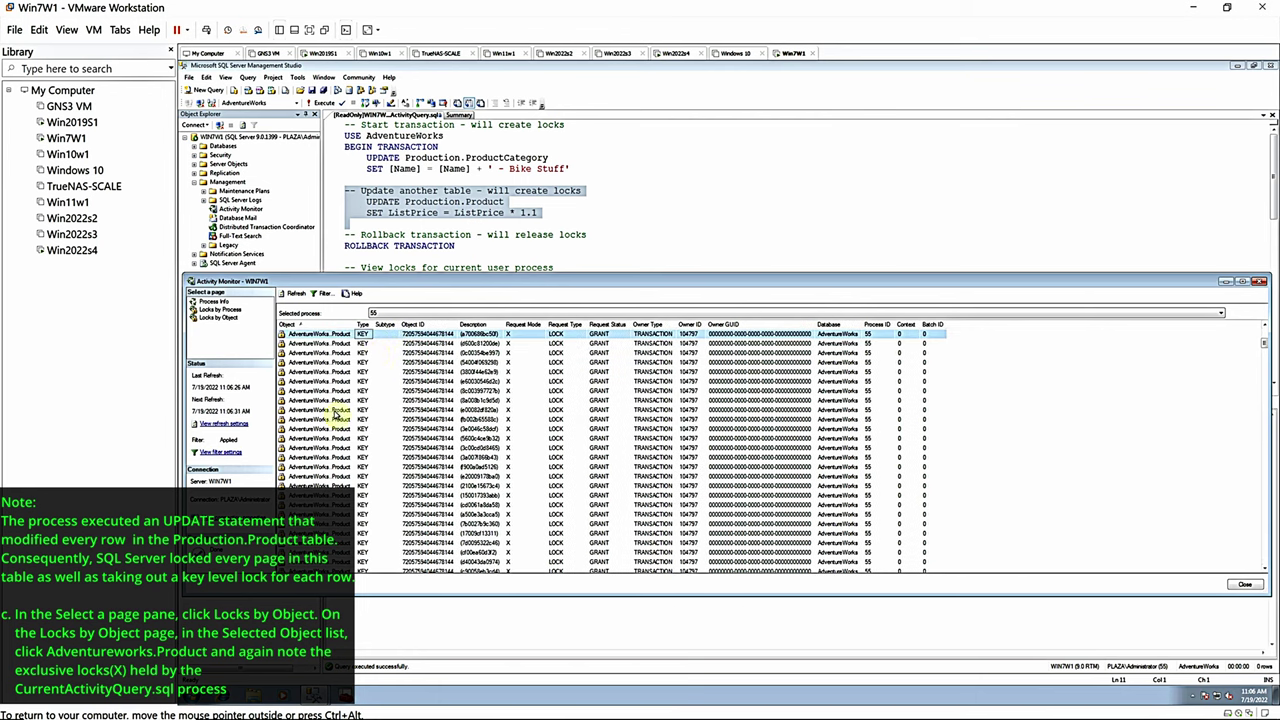
Refresh the Locks by Object page and examine the exclusive locks held on the AdventureWorks Product object
click(205, 318)
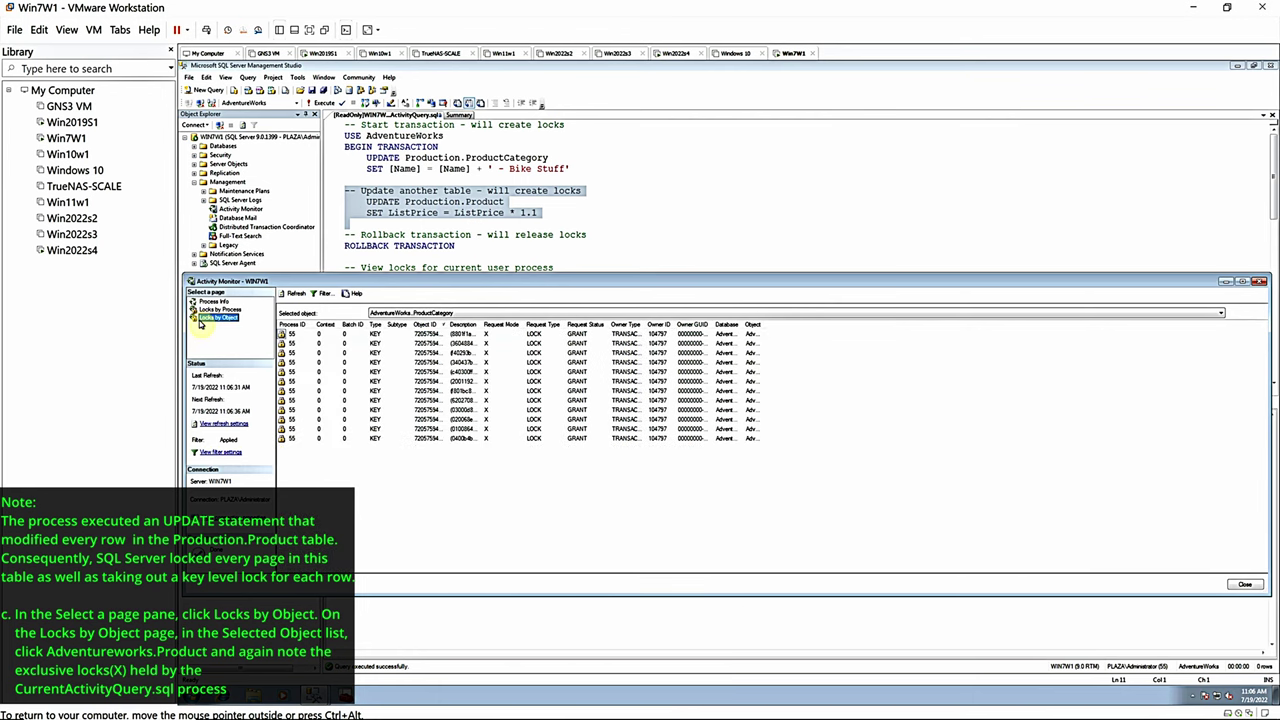
click(296, 298)
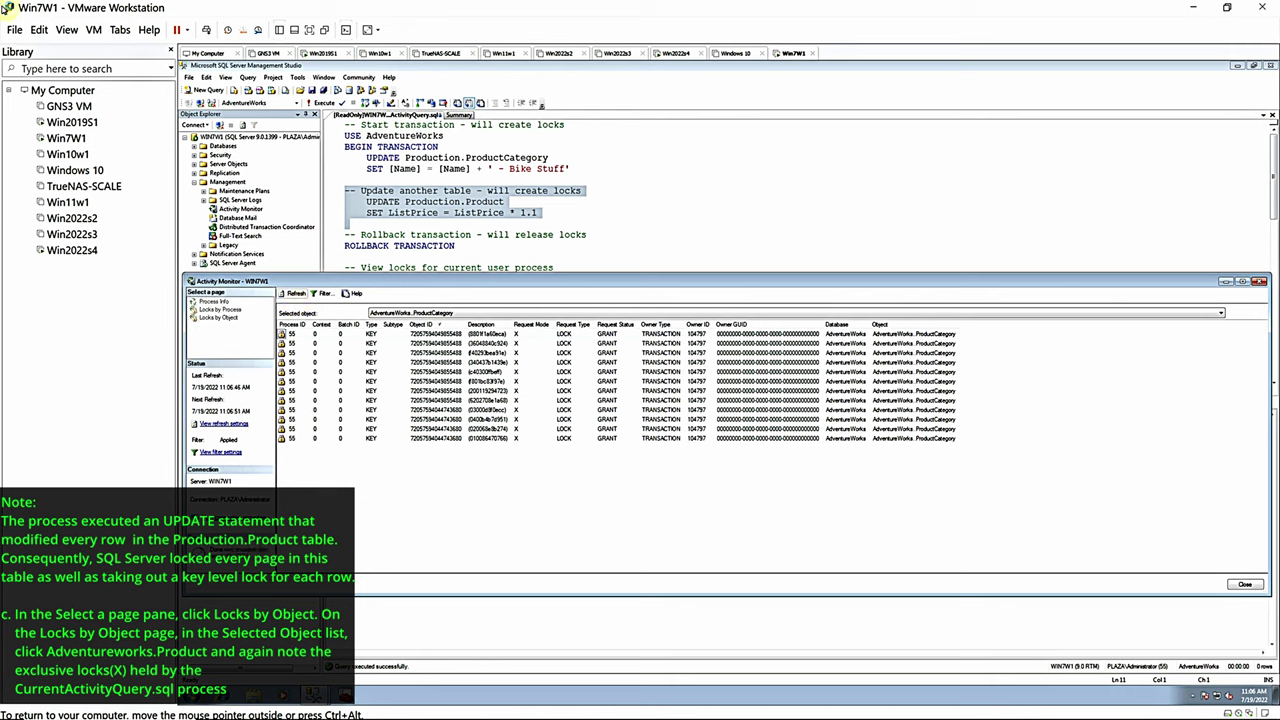
click(377, 314)
click(384, 328)
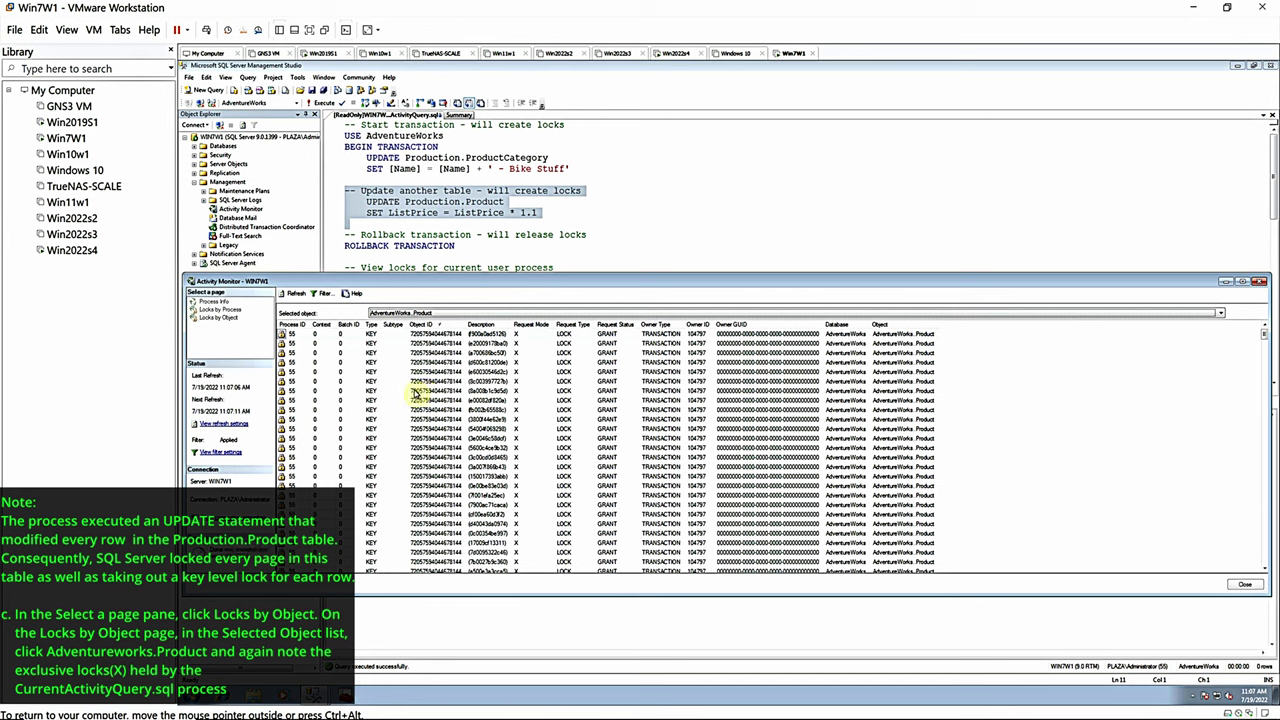
click(380, 334)
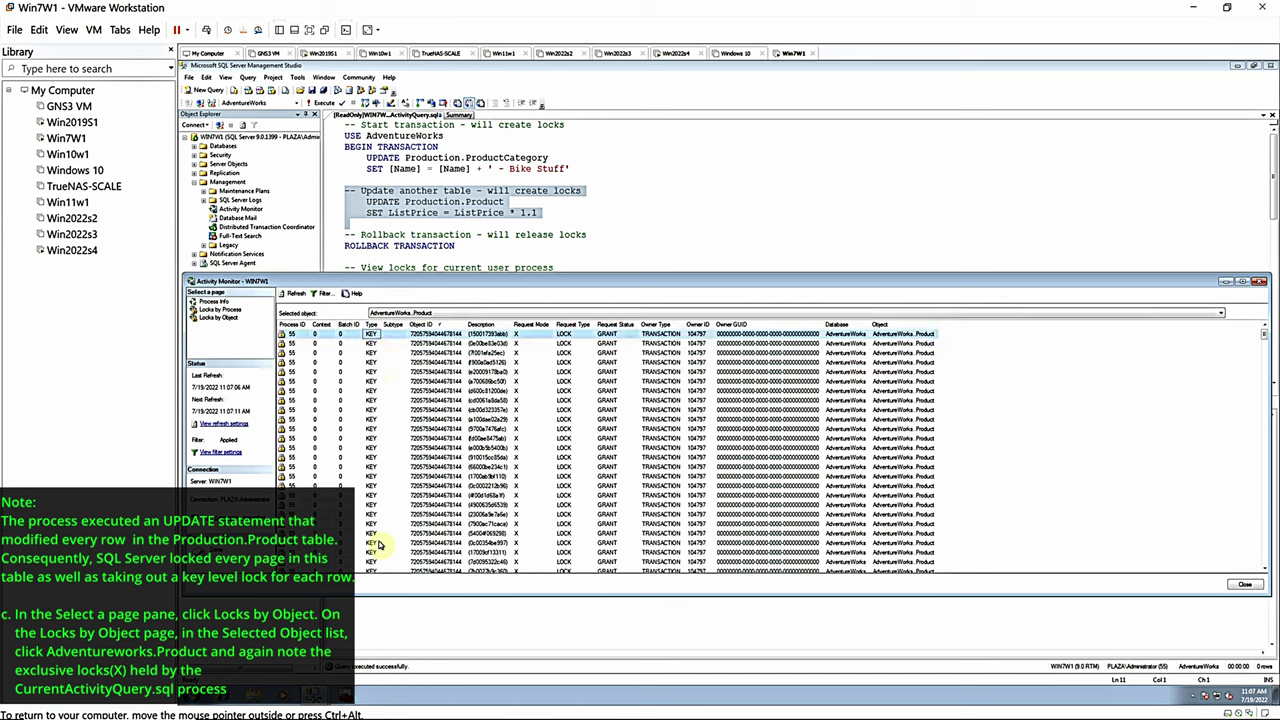
Look through the remaining key locks held on the AdventureWorks Product object and dismiss Win7W1's Activity Monitor
scroll(1266, 566, down, 10)
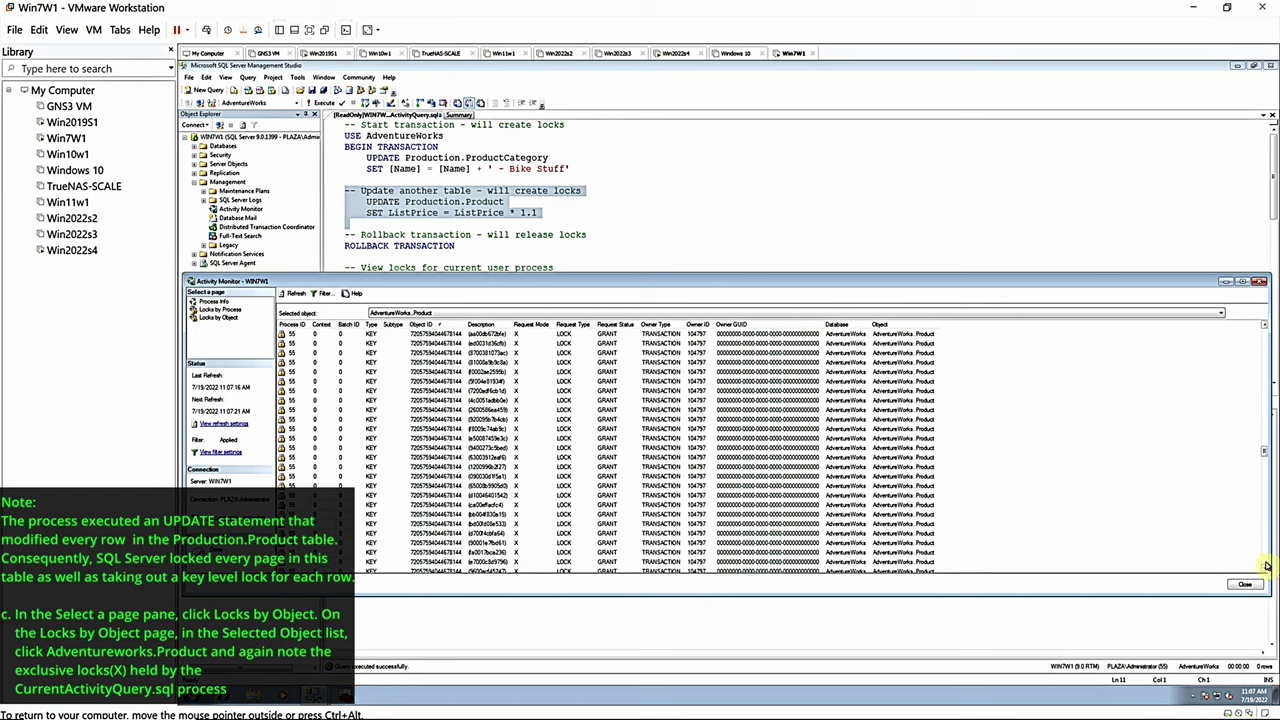
scroll(1266, 566, down, 10)
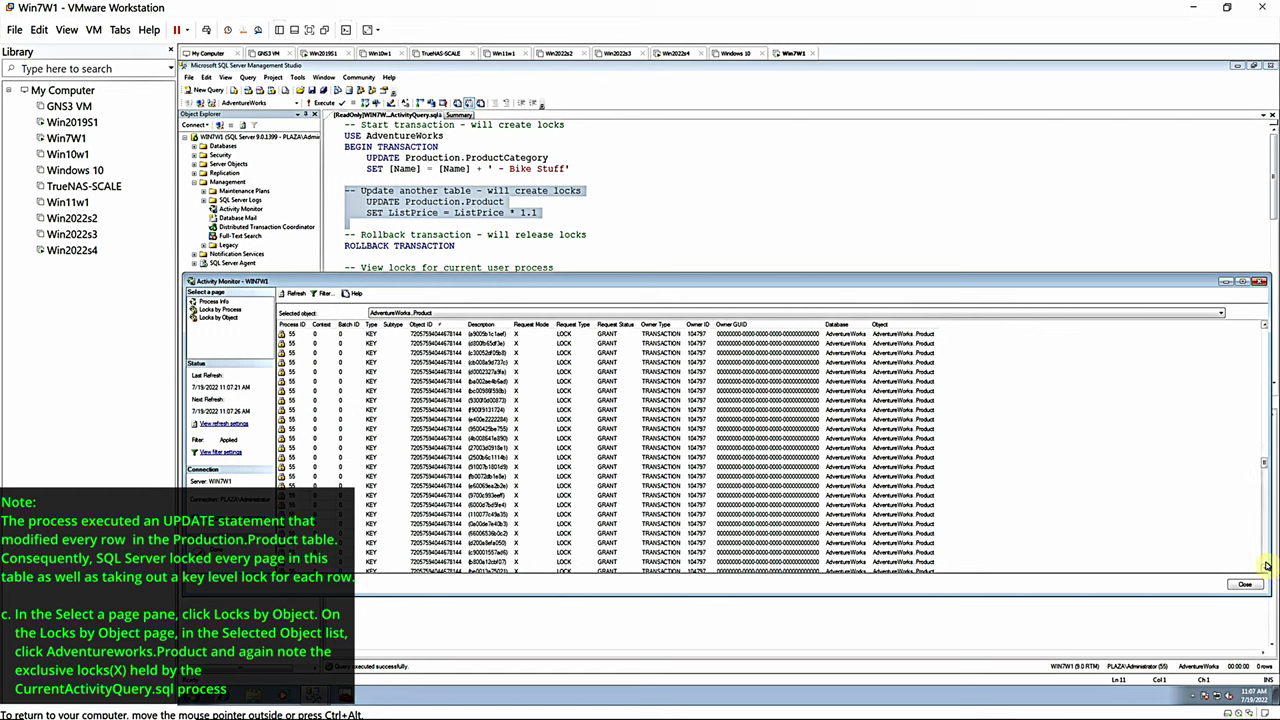
click(1244, 584)
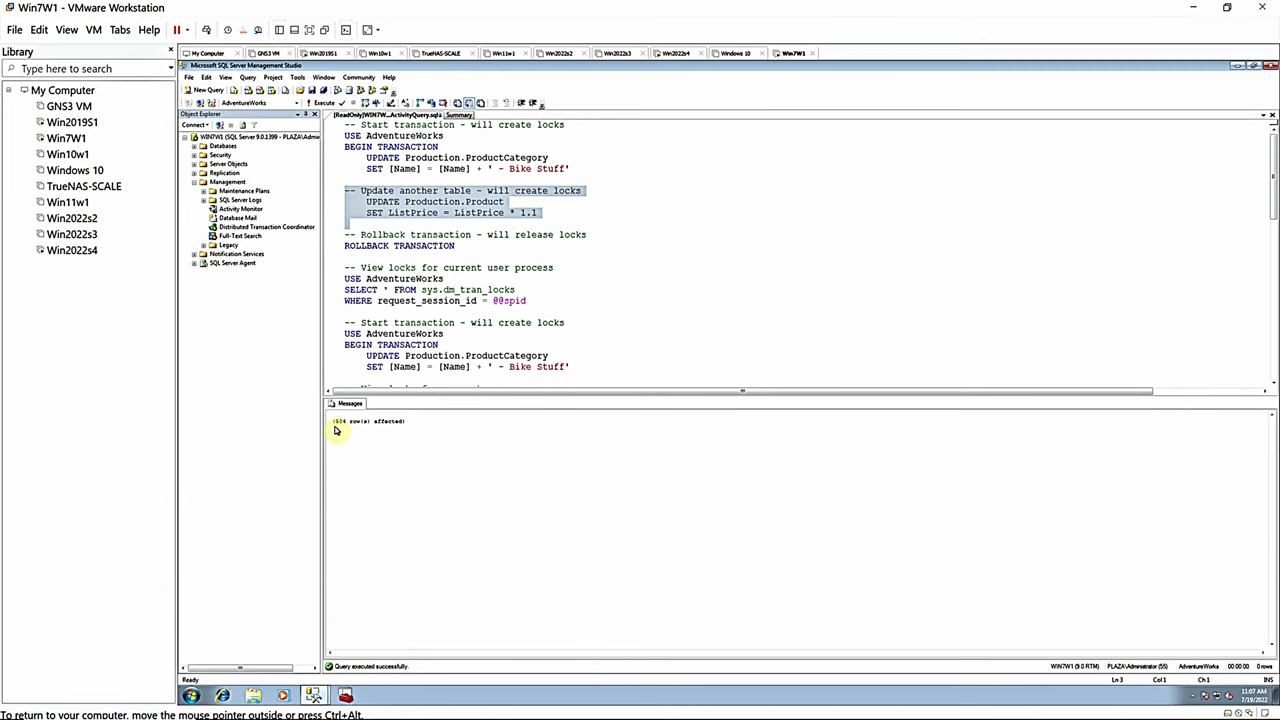
Switch to Win2022s4 and execute only the first "Update another table - will create locks" block of CurrentActivityQuery2019
click(72, 250)
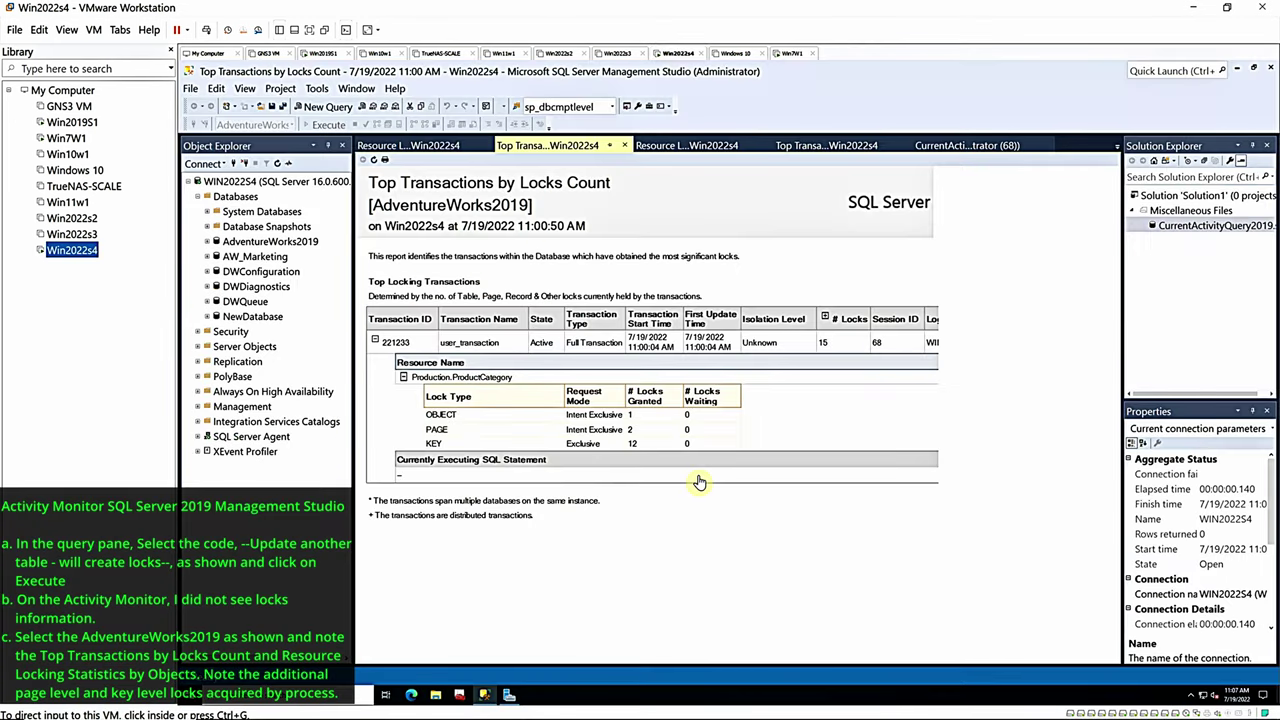
click(958, 146)
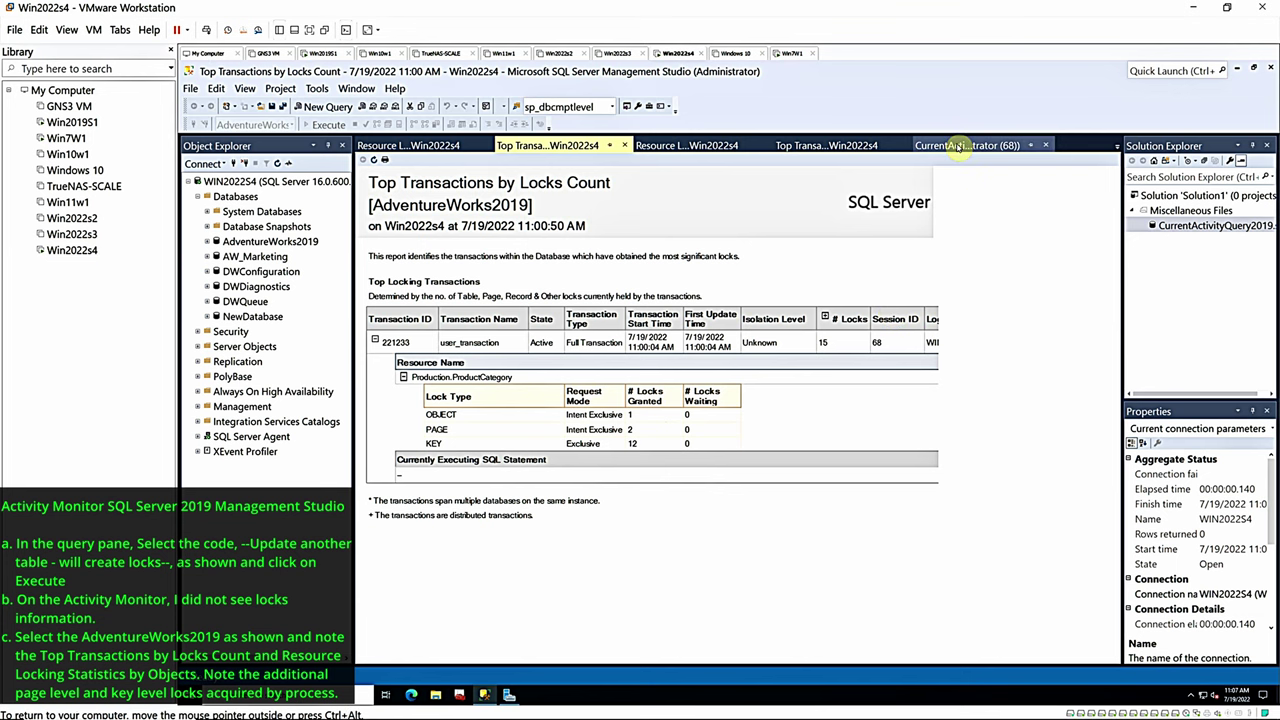
click(958, 146)
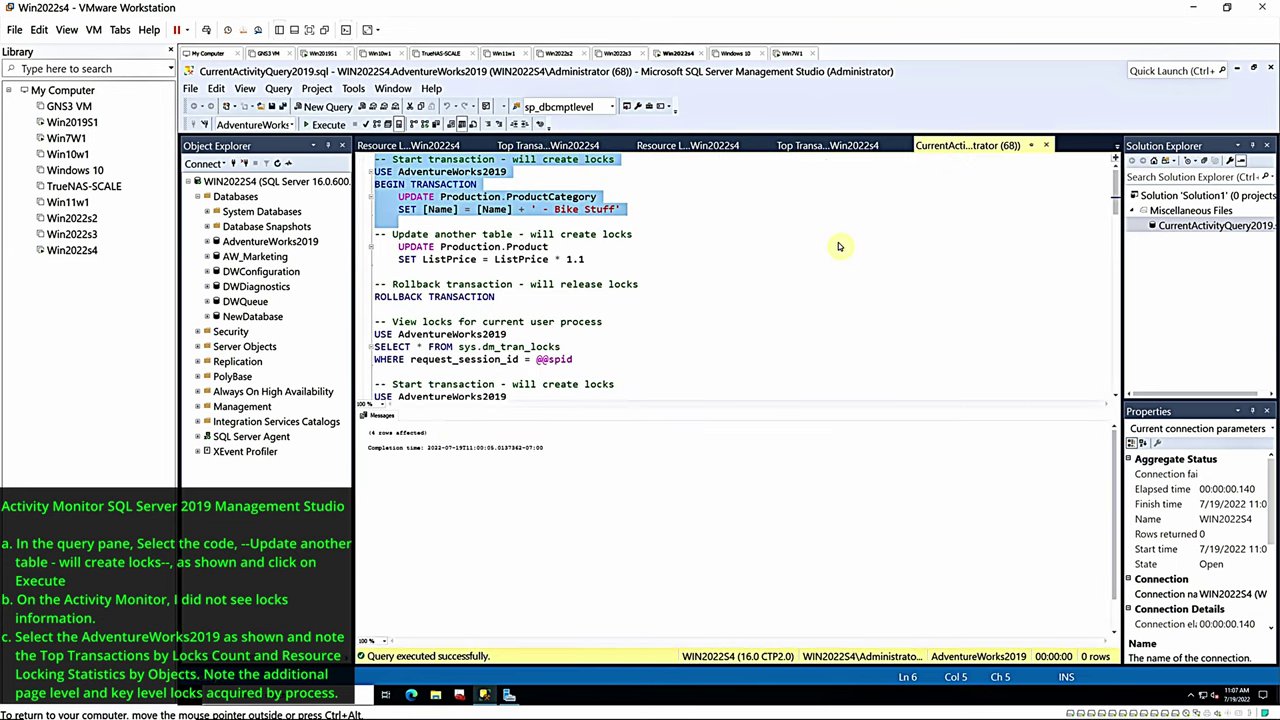
drag(377, 234, 380, 270)
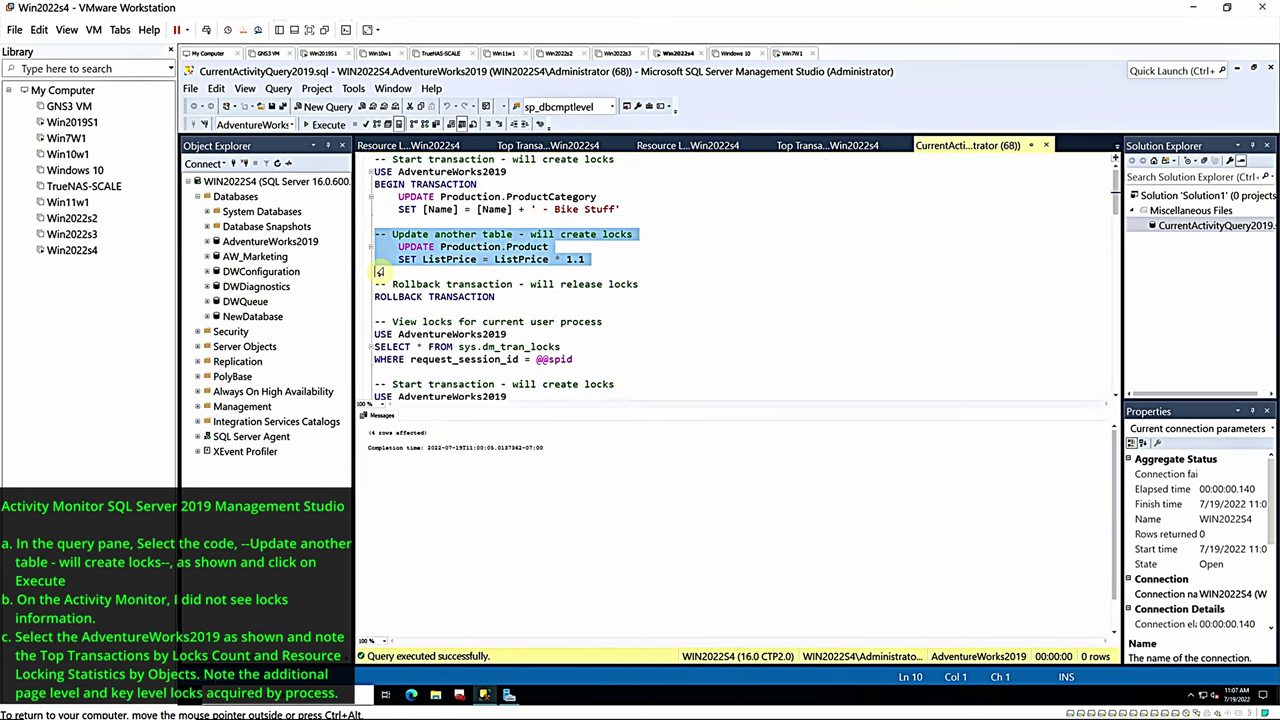
click(329, 124)
Check WIN2022S4's Activity Monitor for lock information under process 68, Resource Waits, Data File I/O and Recent Expensive Queries
click(1116, 146)
click(942, 282)
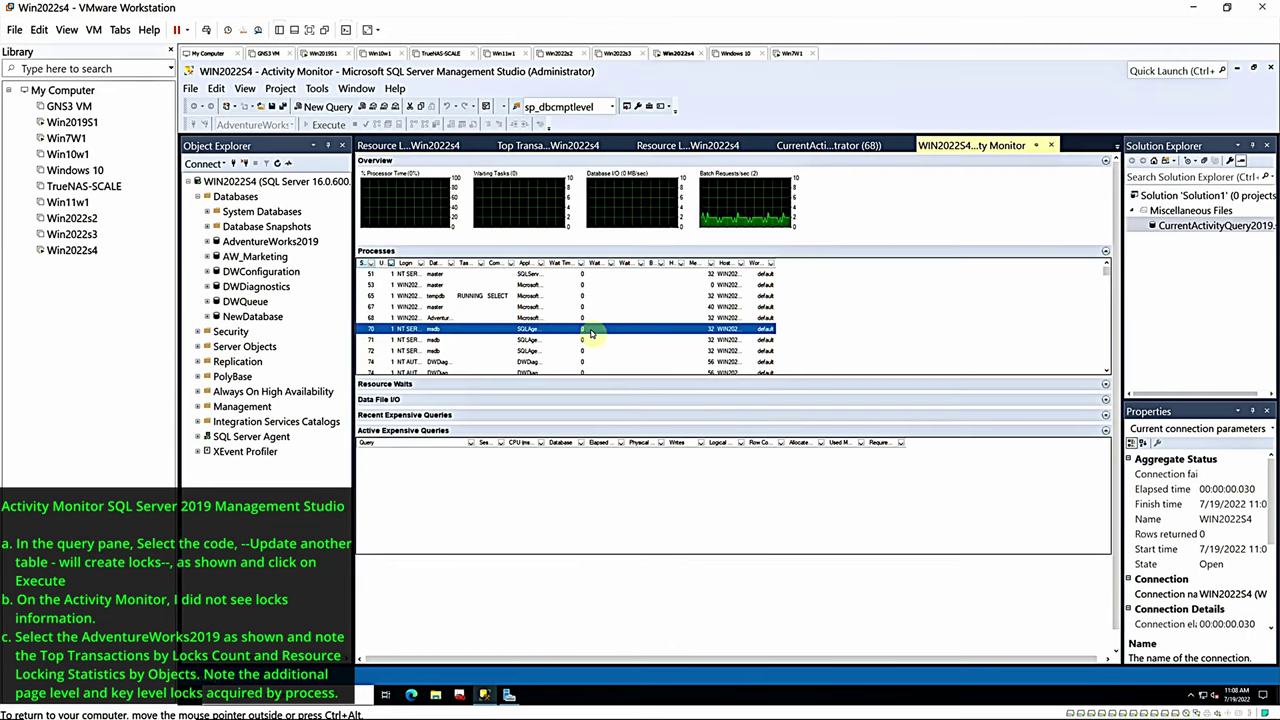
click(443, 318)
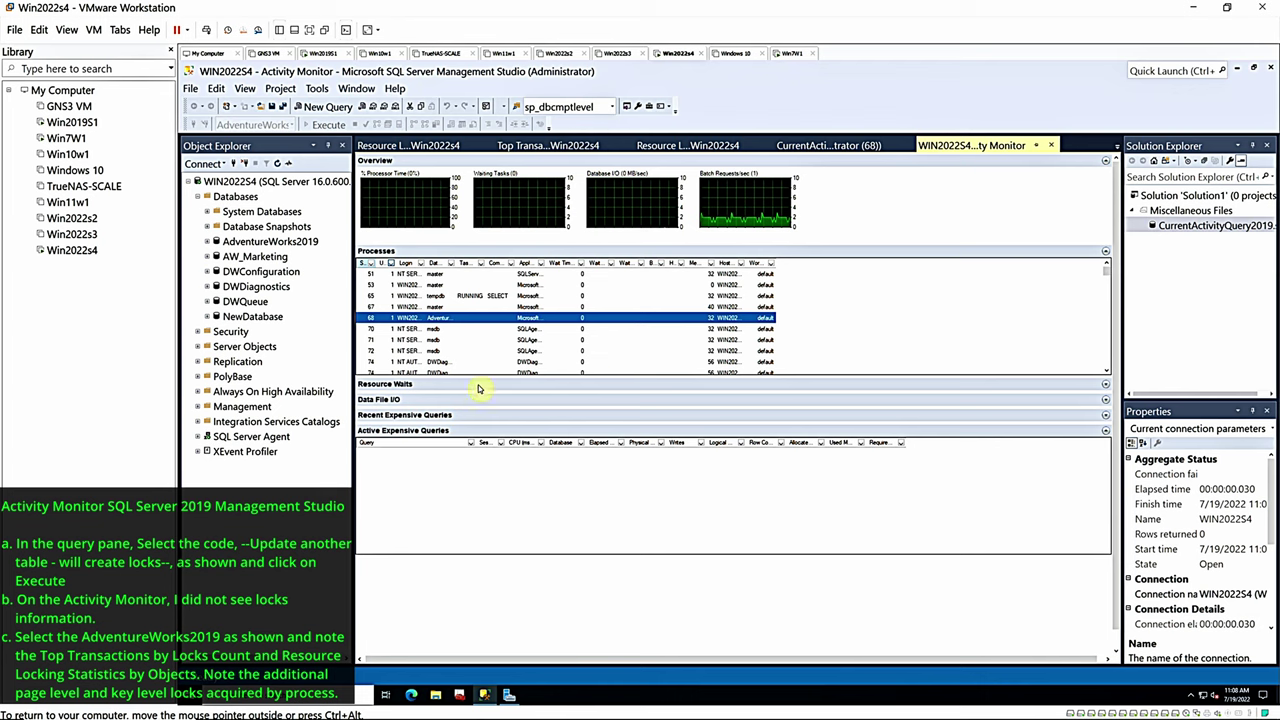
click(450, 395)
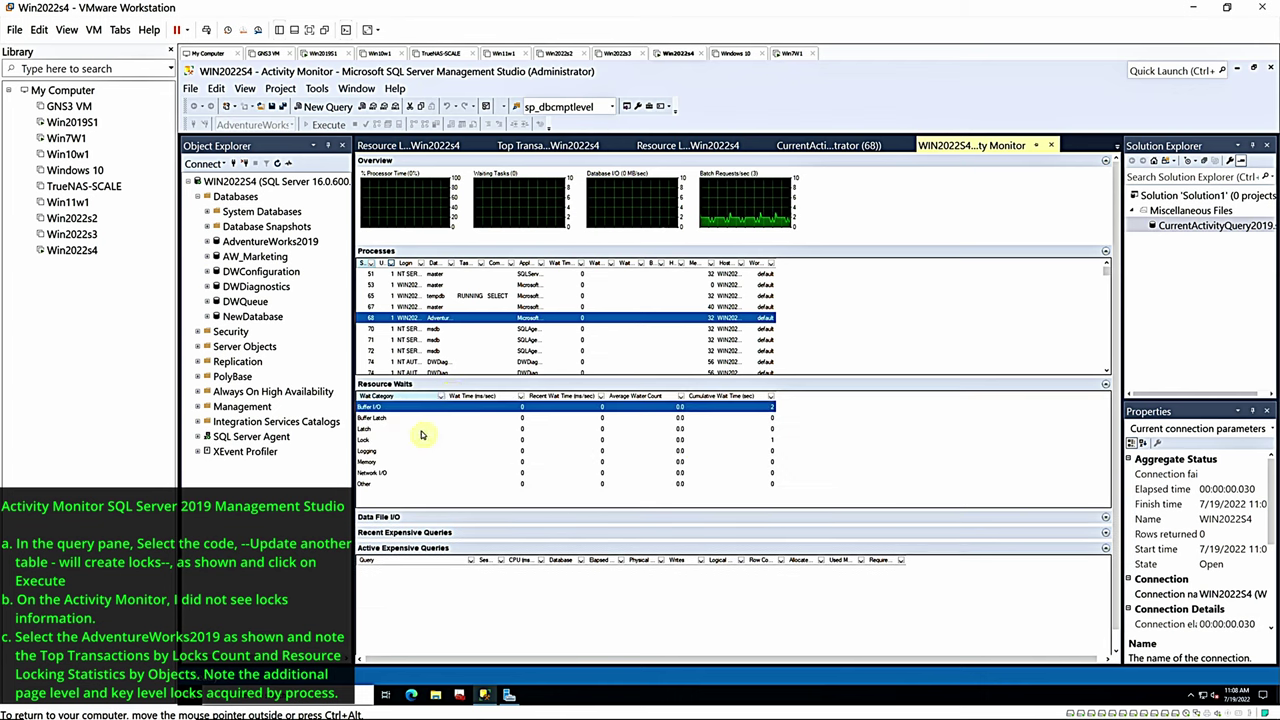
click(440, 386)
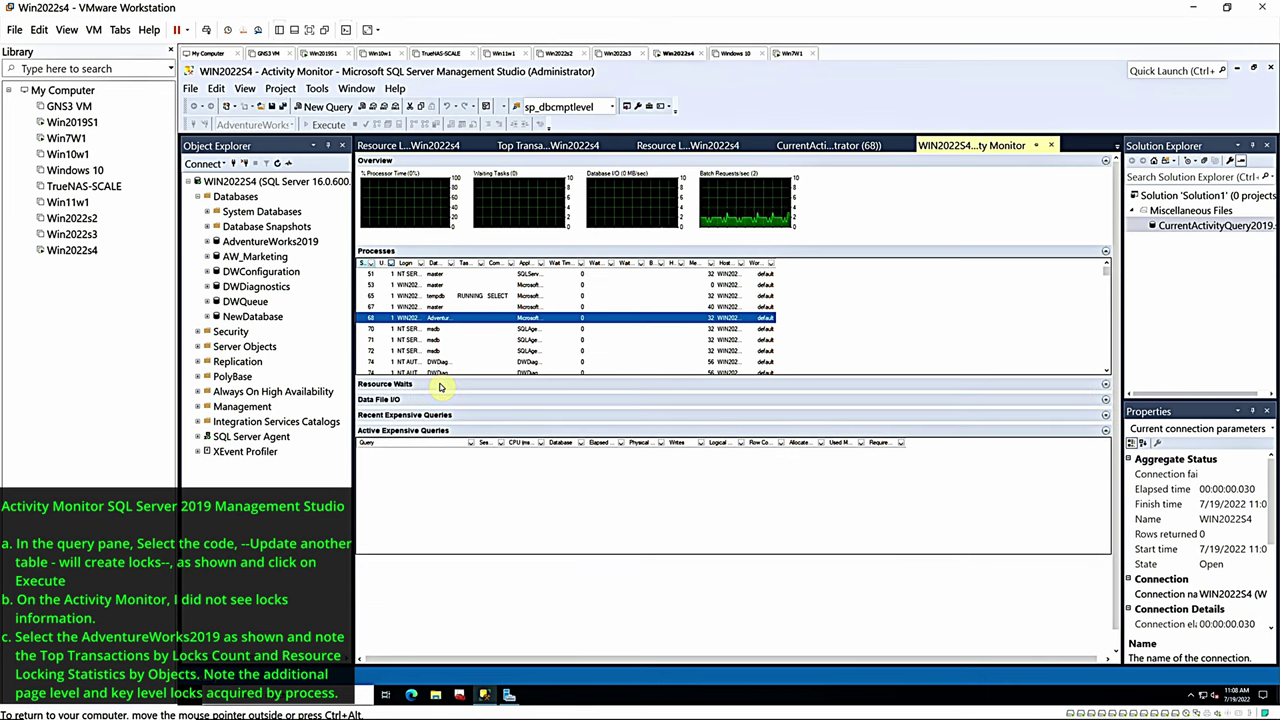
click(438, 400)
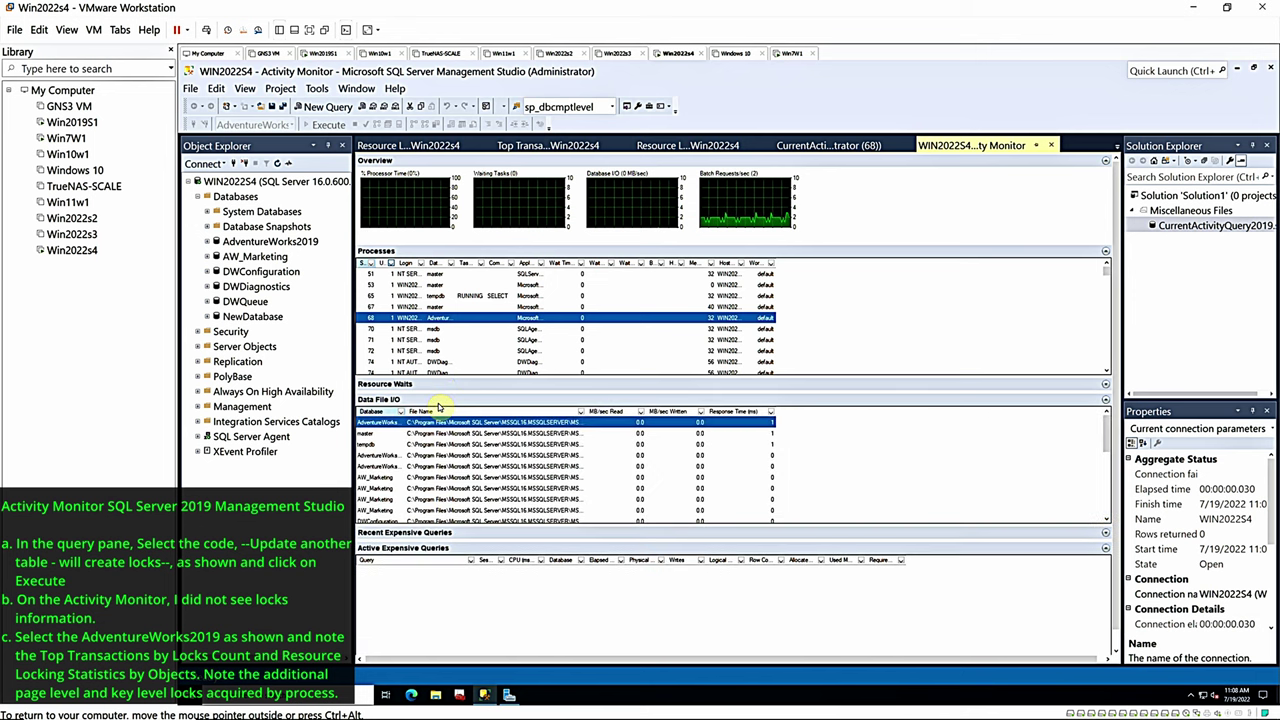
click(438, 400)
click(437, 416)
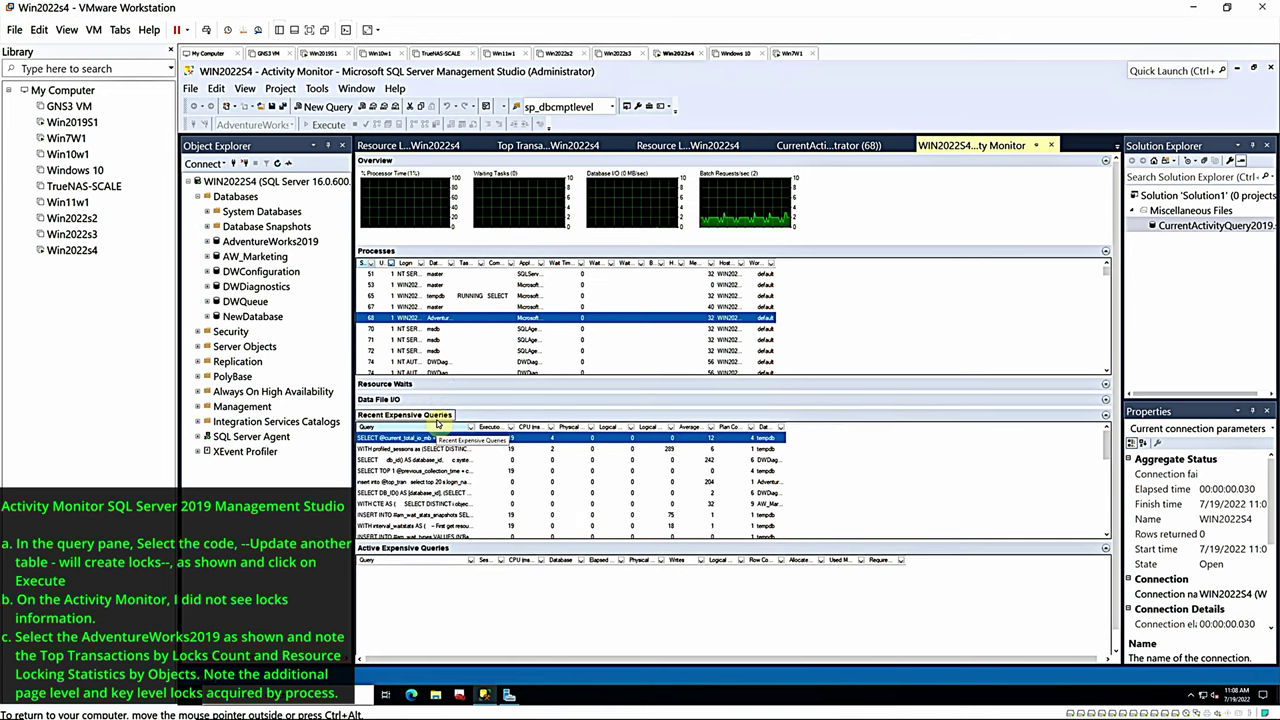
click(437, 418)
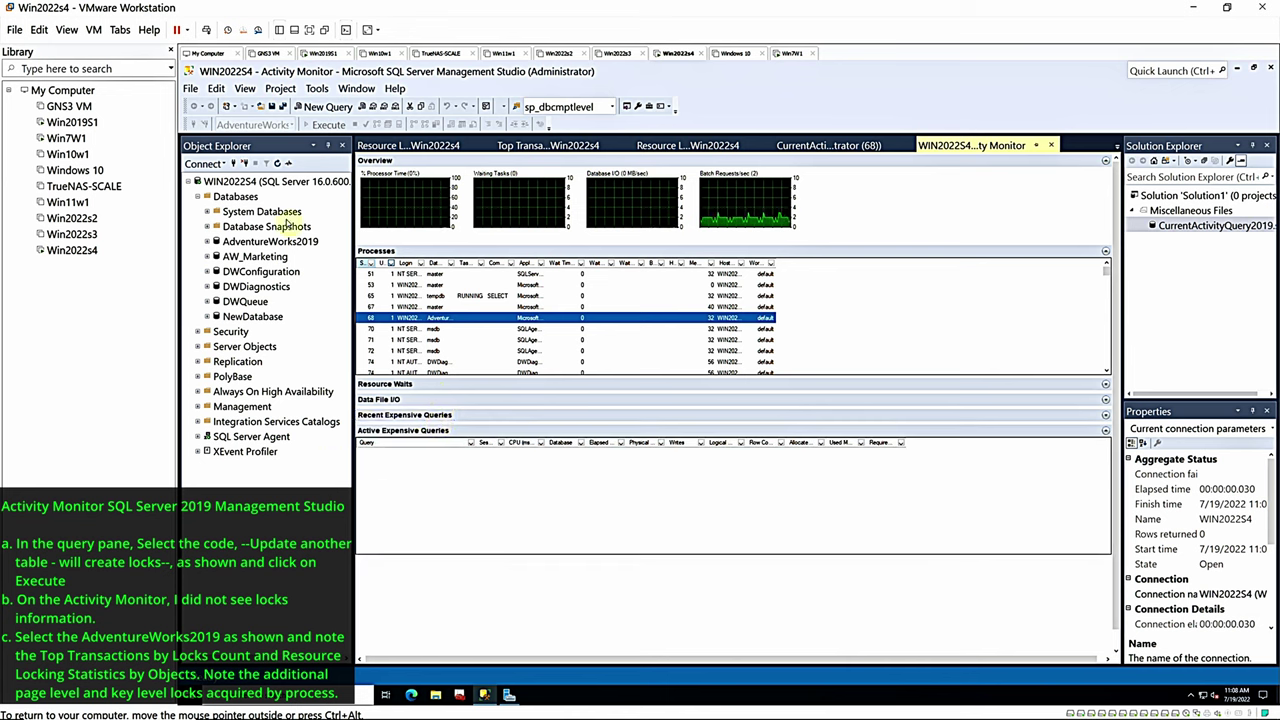
Generate the Top Transactions by Locks Count report for AdventureWorks2019 and zoom it to 150%
click(258, 242)
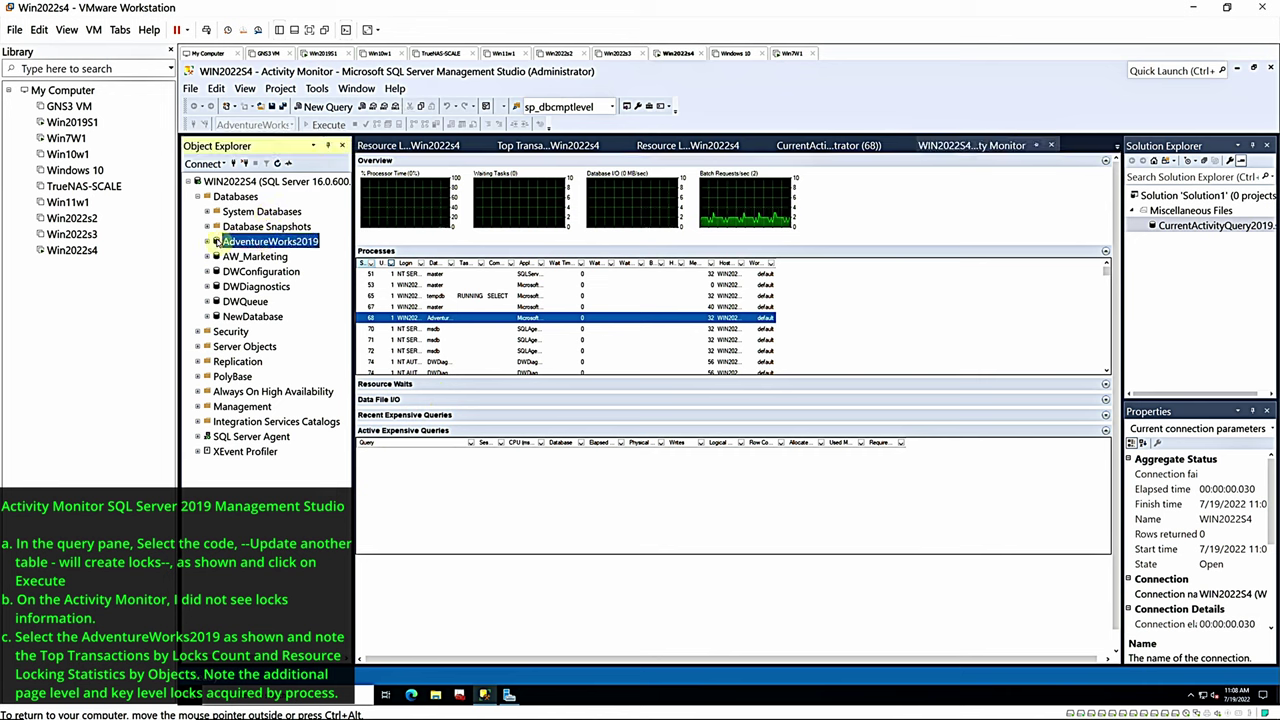
right_click(218, 242)
mouse_move(358, 407)
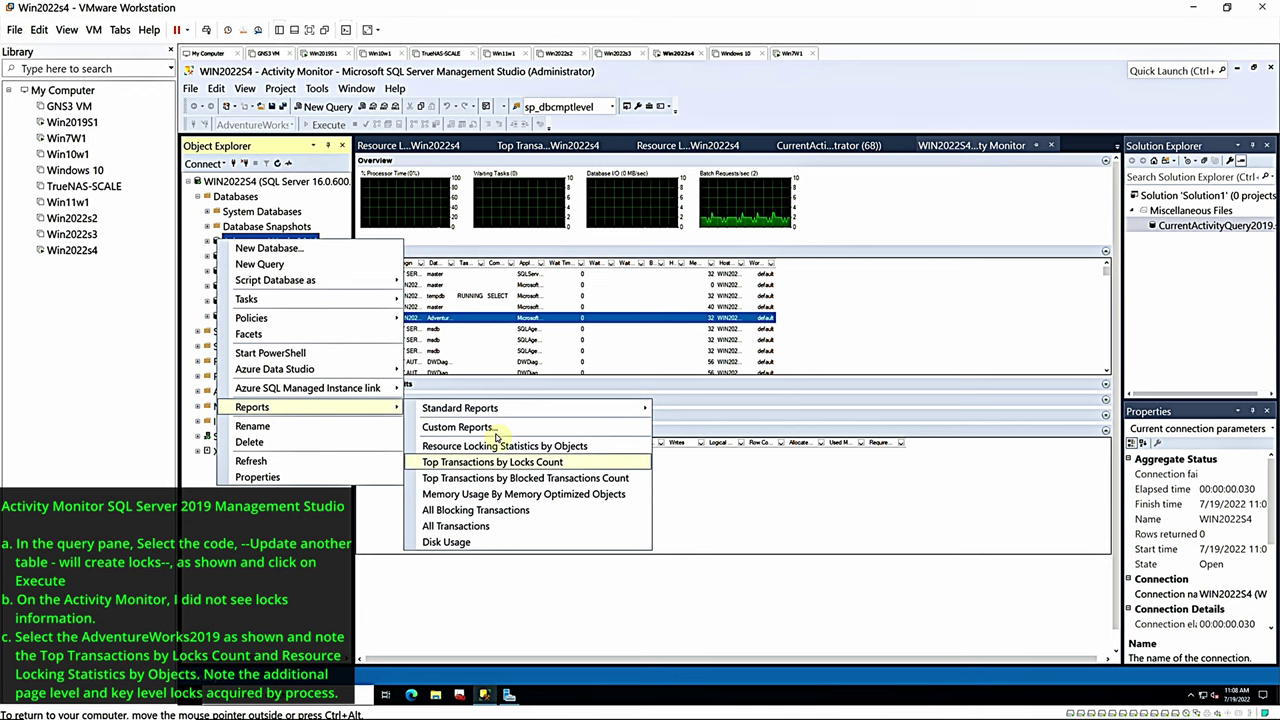
click(540, 464)
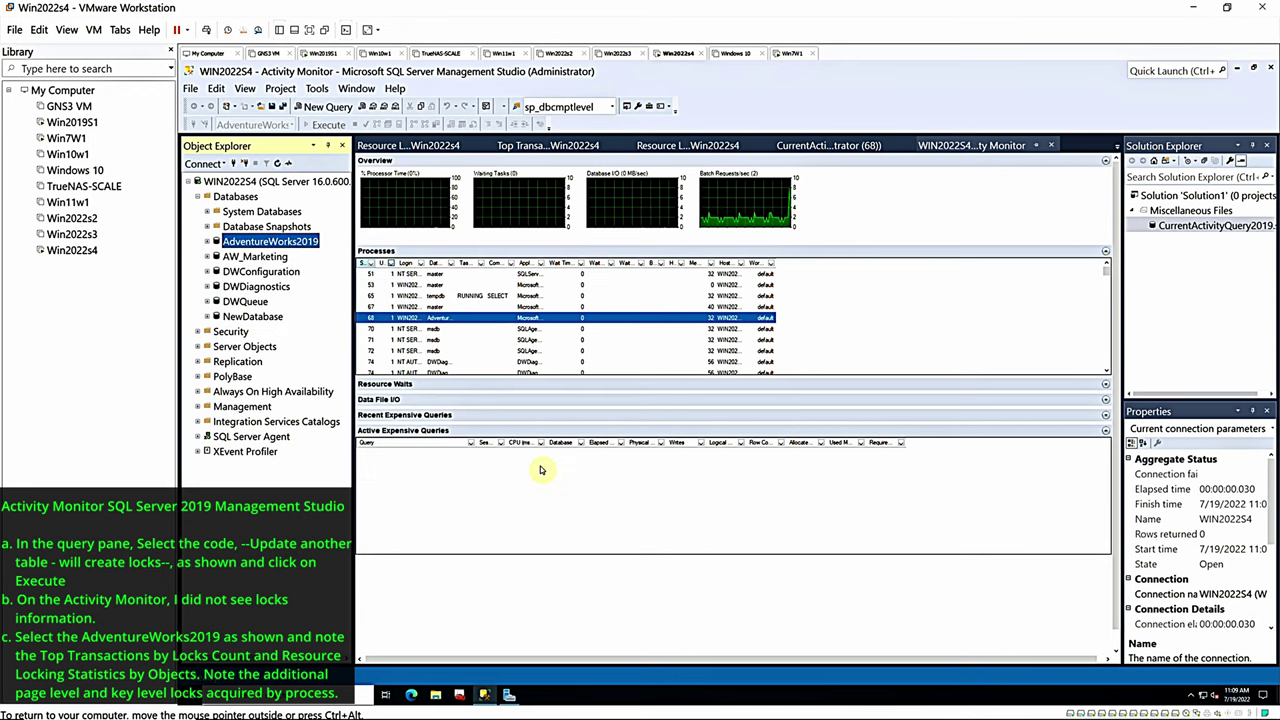
right_click(599, 398)
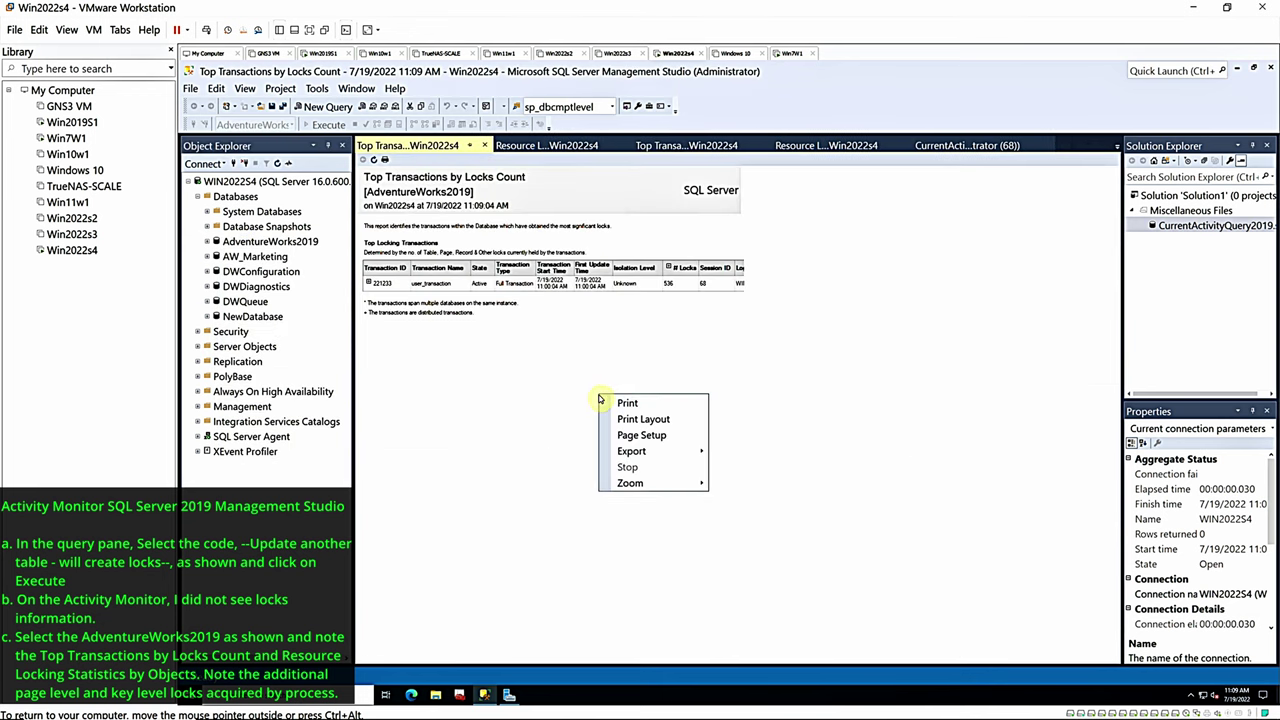
mouse_move(648, 489)
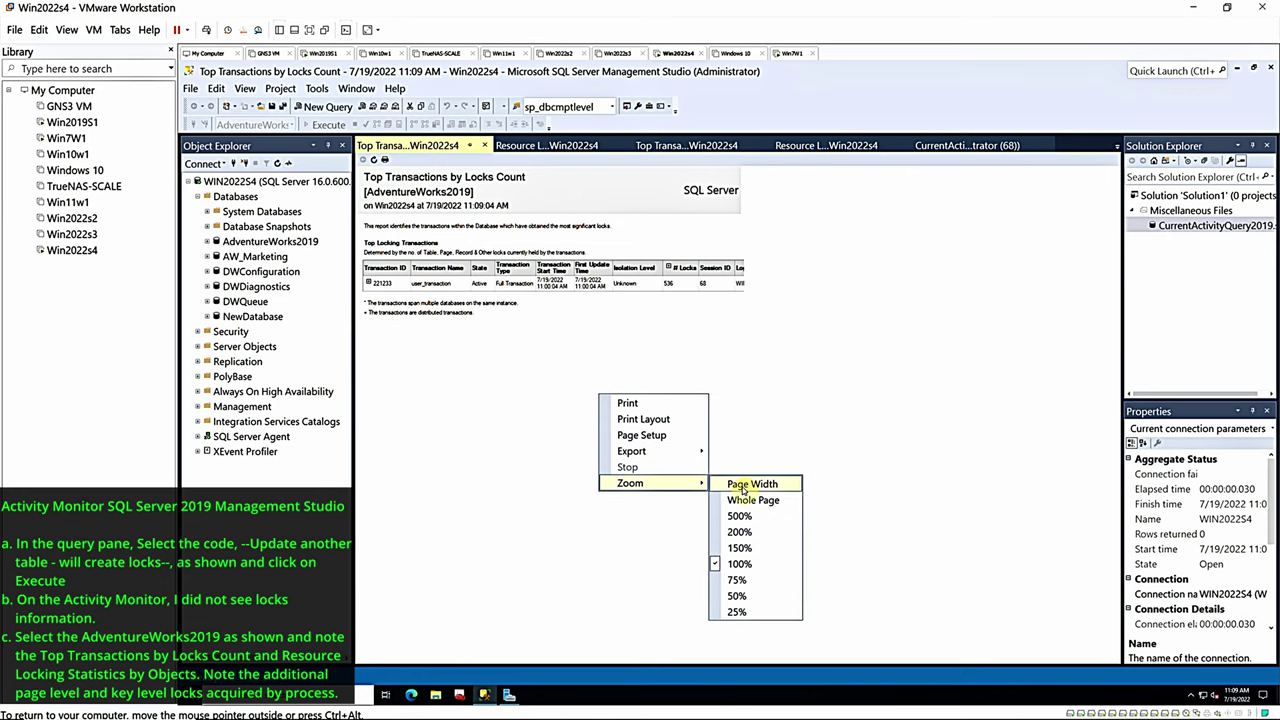
click(740, 548)
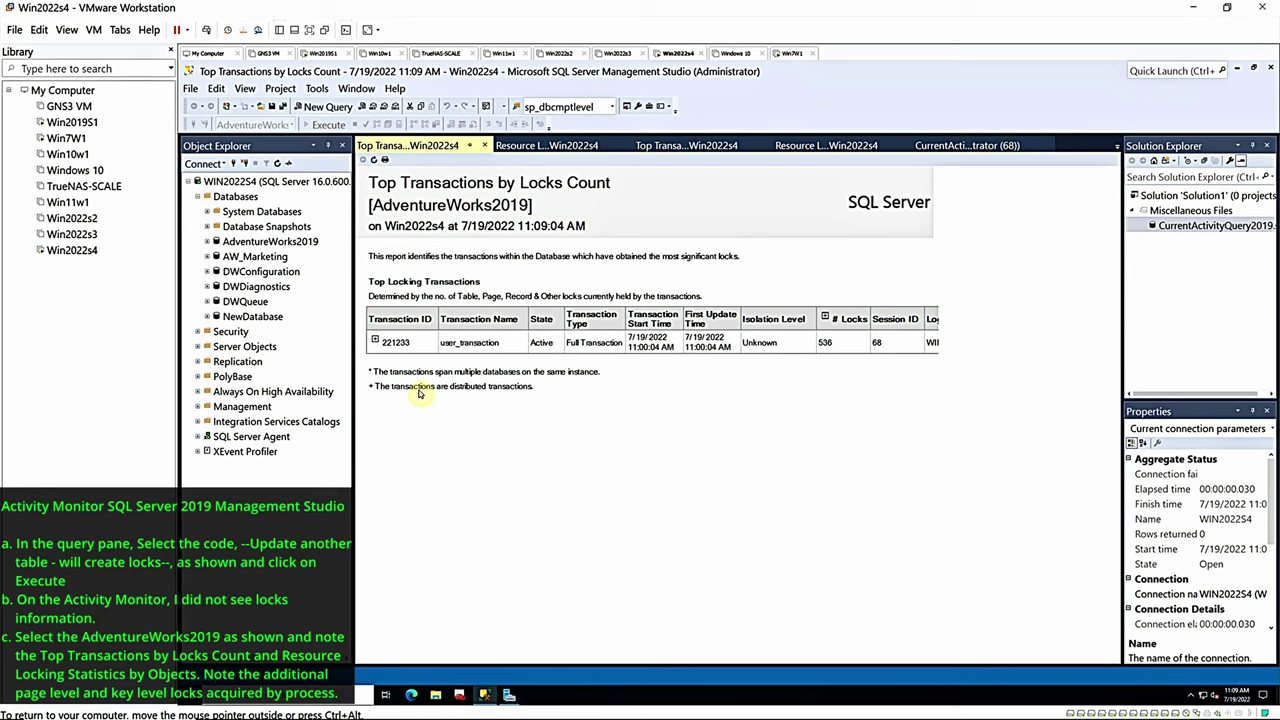
Expand the user transaction and examine the lock types listed under Production.Product and Production.ProductCategory
click(375, 342)
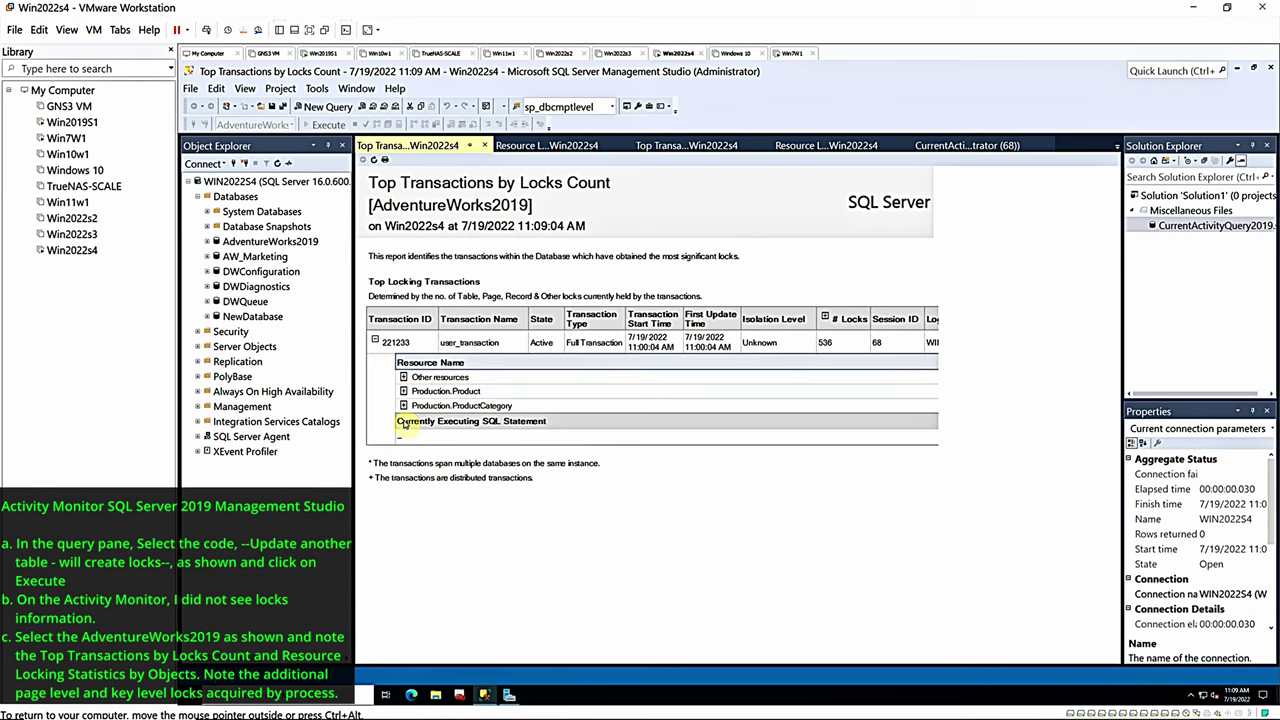
click(403, 391)
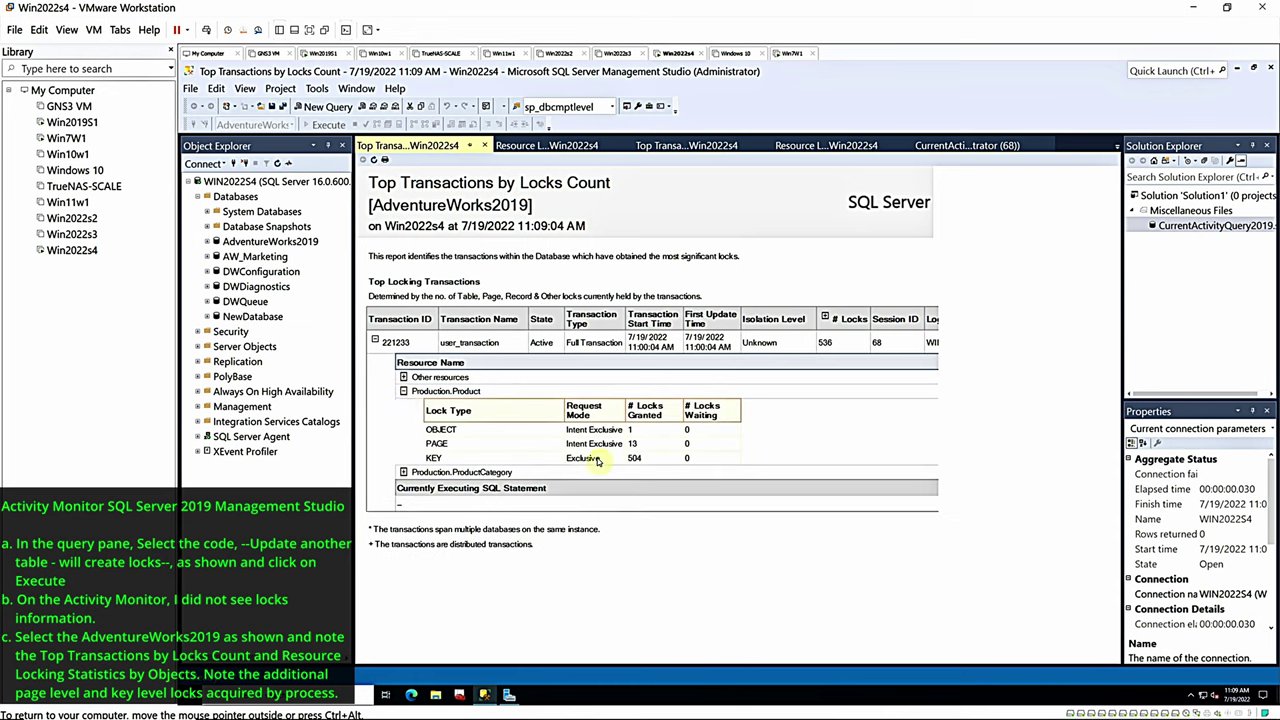
click(403, 473)
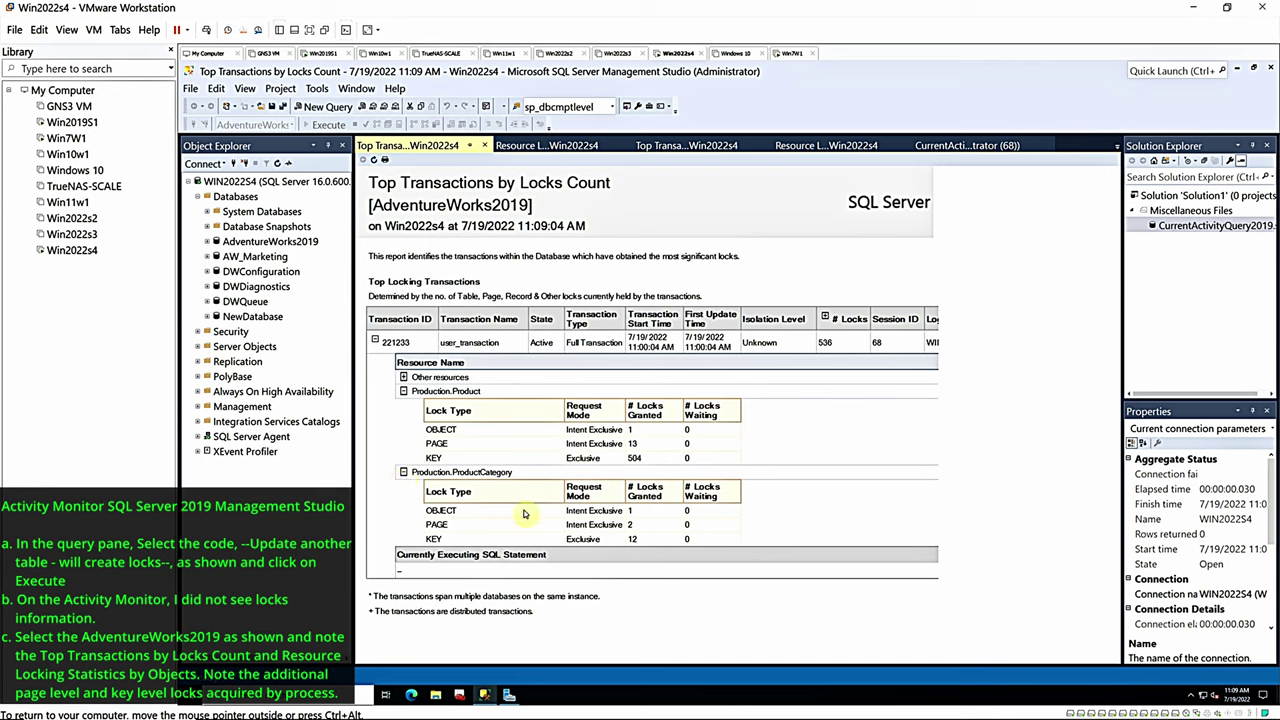
Generate AdventureWorks2019's Resource Locking Statistics by Objects report and expand the lock types for Production.Product and Production.ProductCategory
right_click(250, 241)
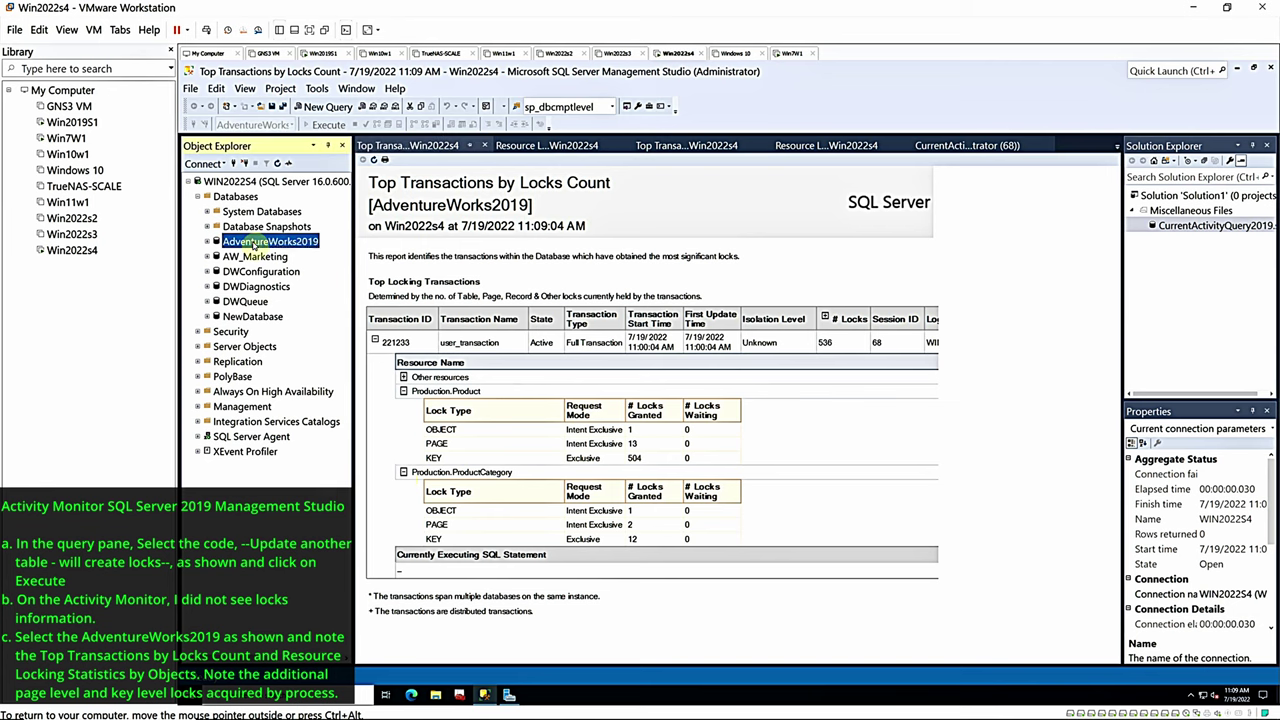
mouse_move(350, 410)
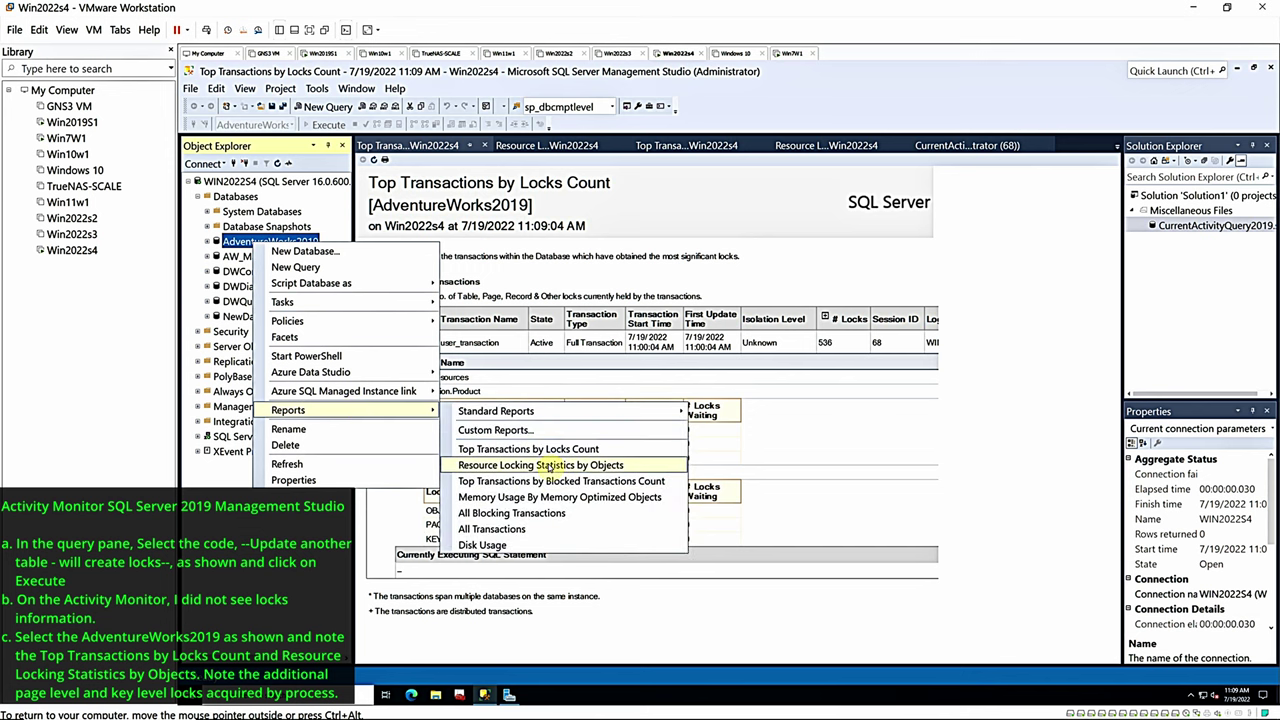
click(541, 466)
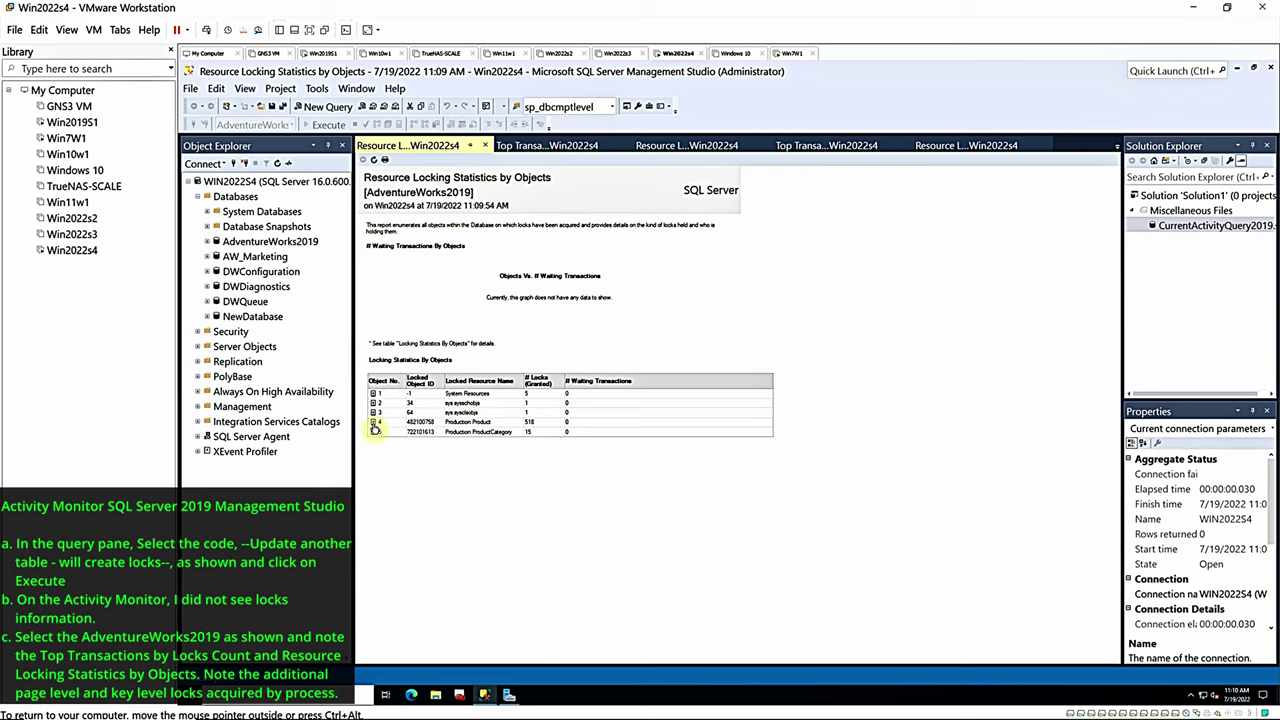
click(373, 424)
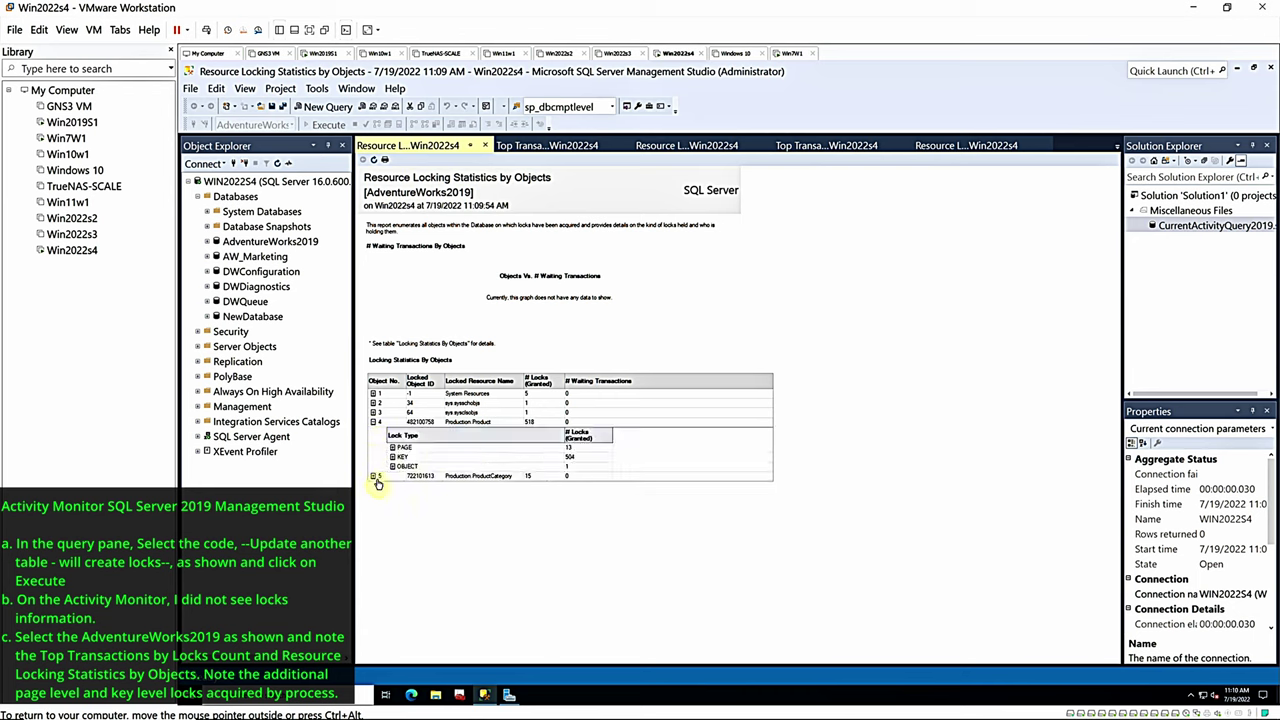
click(375, 479)
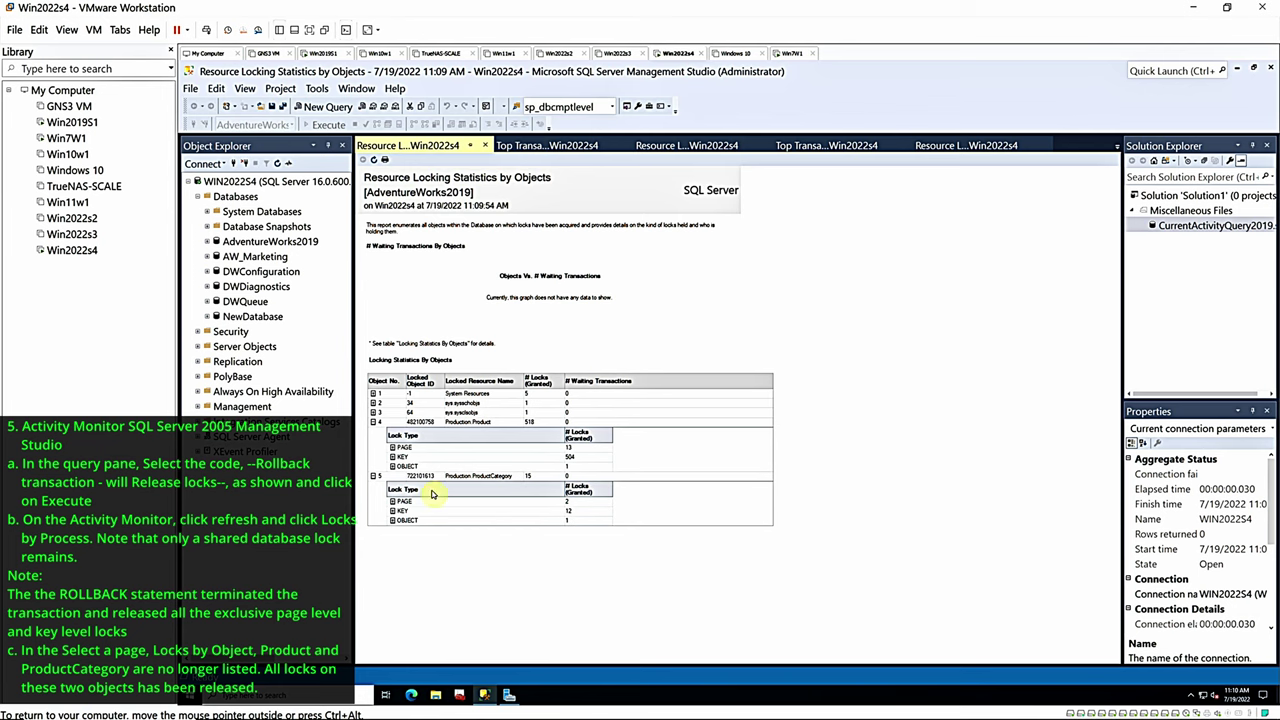
Switch to Win7W1 and execute only the first "Rollback transaction - will release locks" block of the CurrentActivityQuery file
click(66, 140)
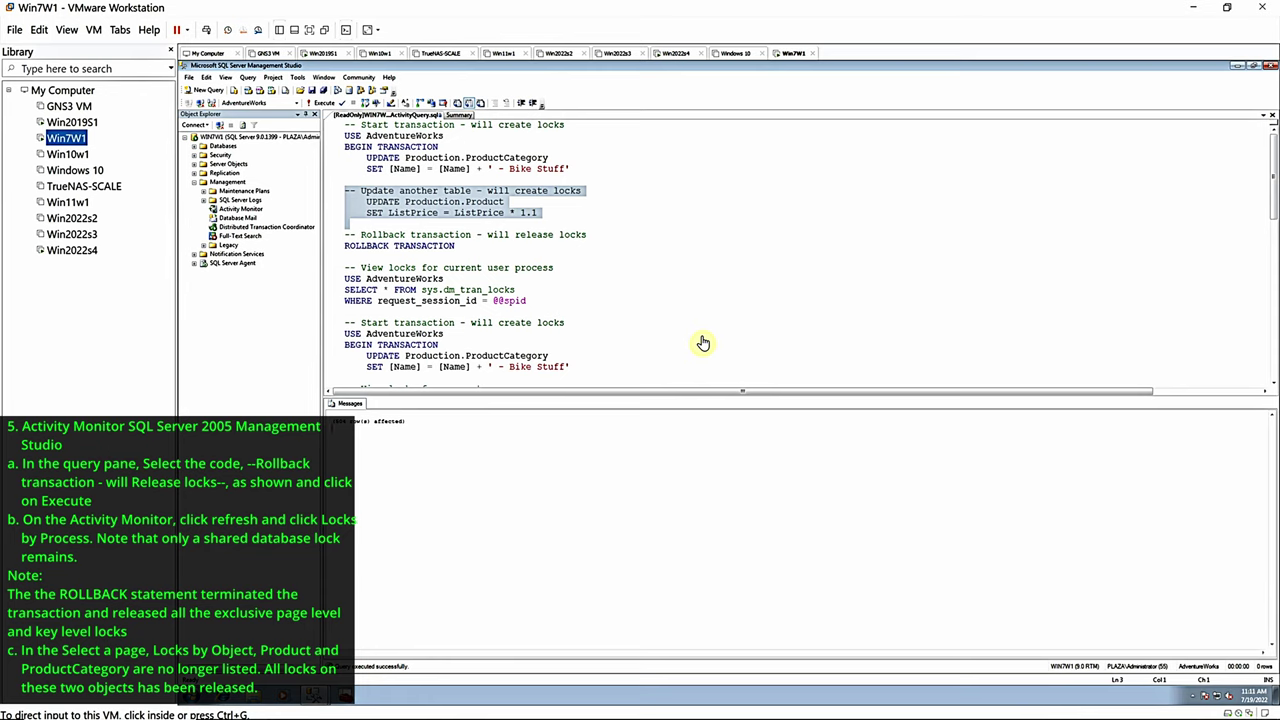
click(500, 289)
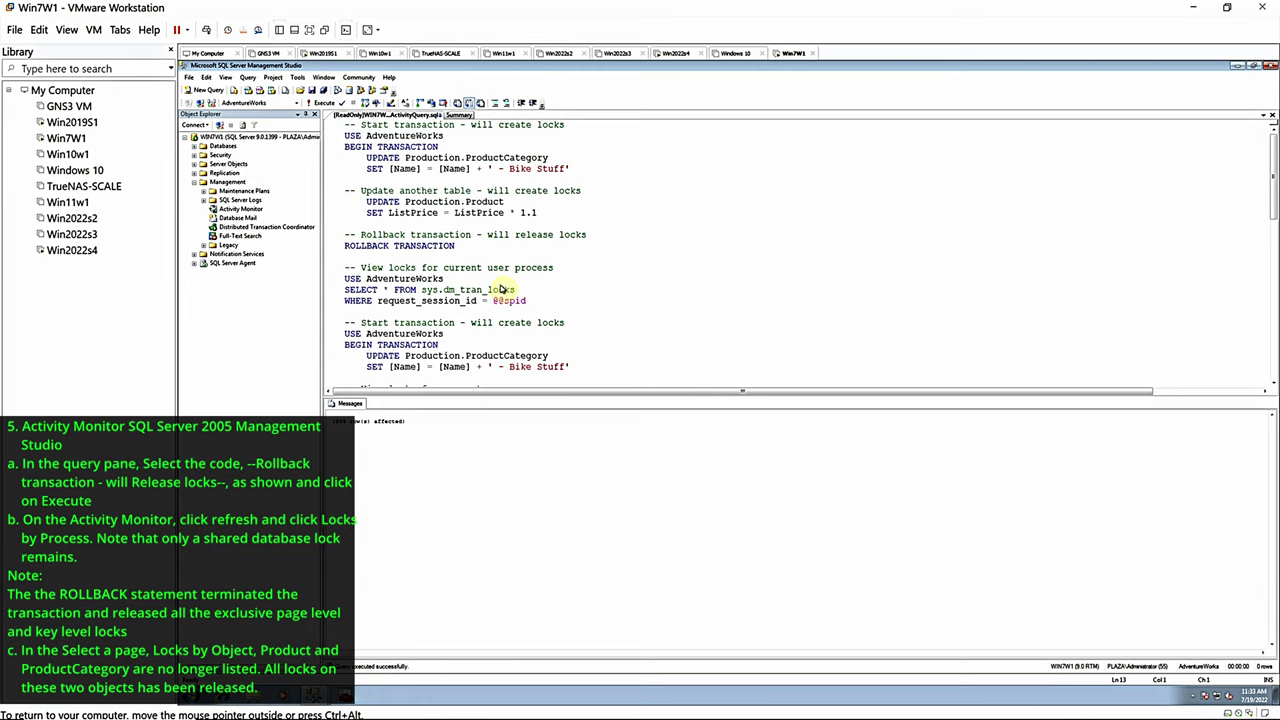
click(338, 235)
drag(338, 235, 330, 252)
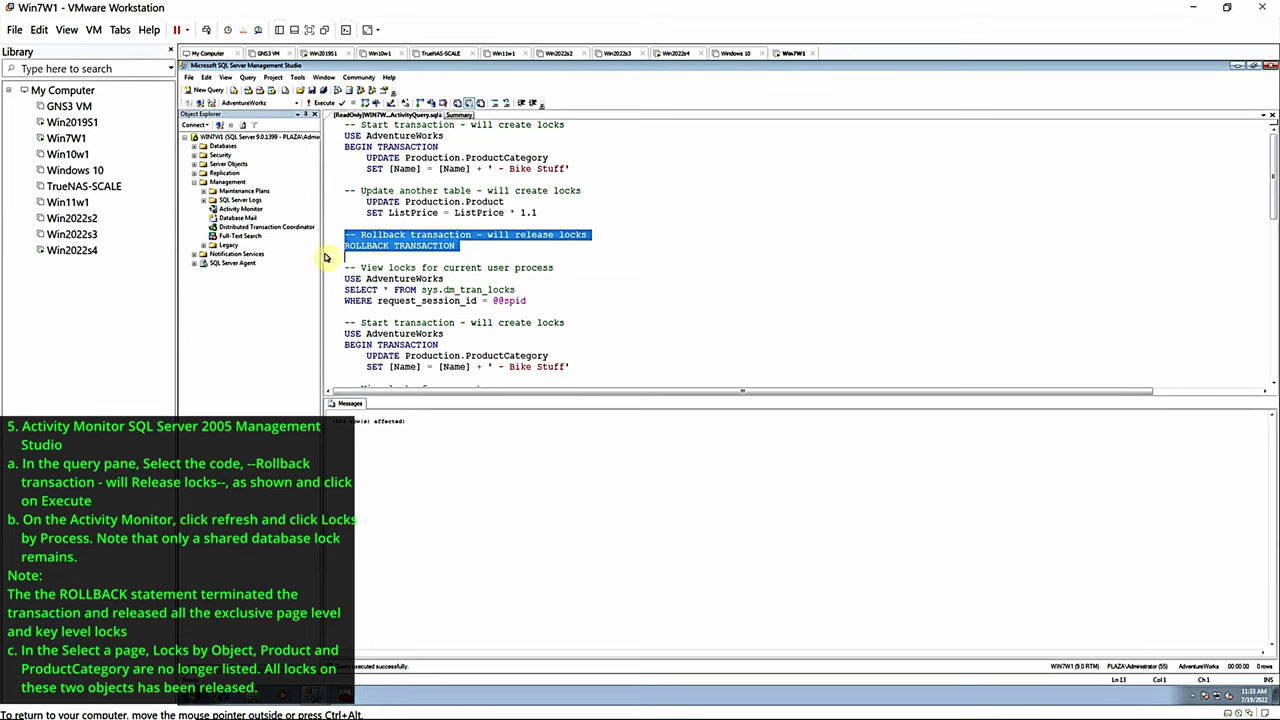
click(321, 104)
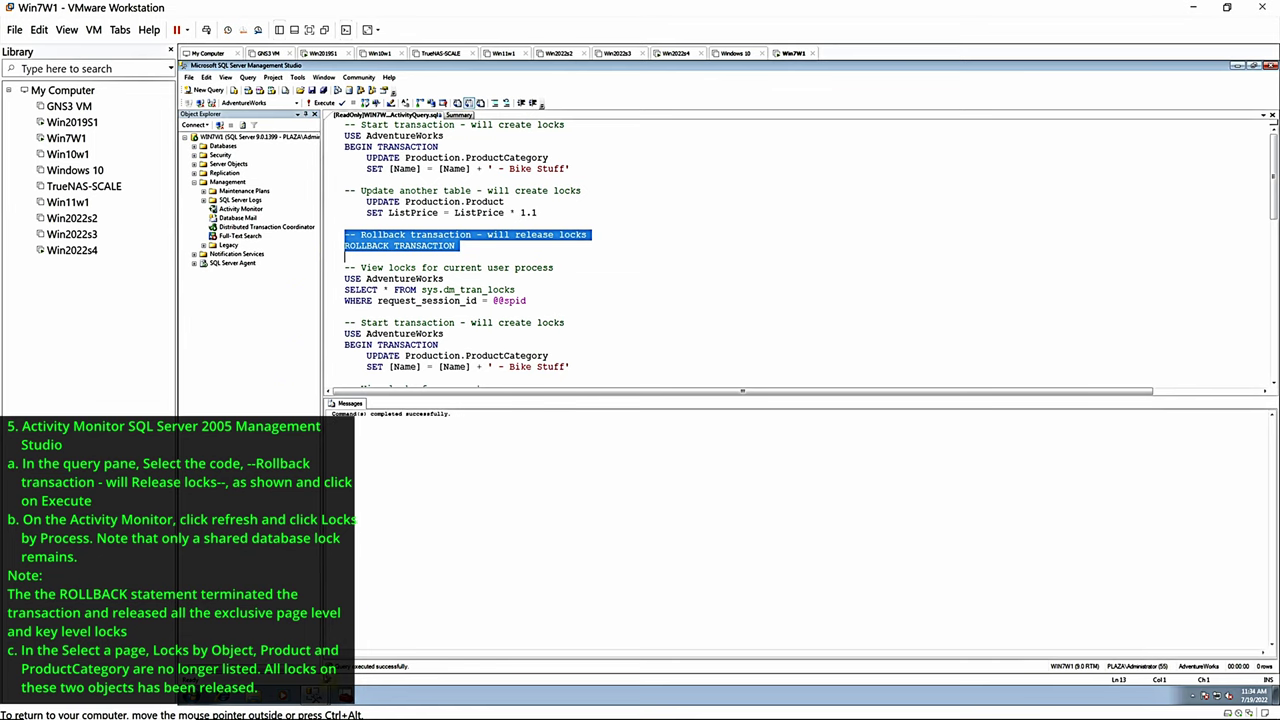
Refresh WIN7W1's Activity Monitor and examine the locks process 55 still holds on the Locks by Process page
mouse_move(316, 700)
click(370, 660)
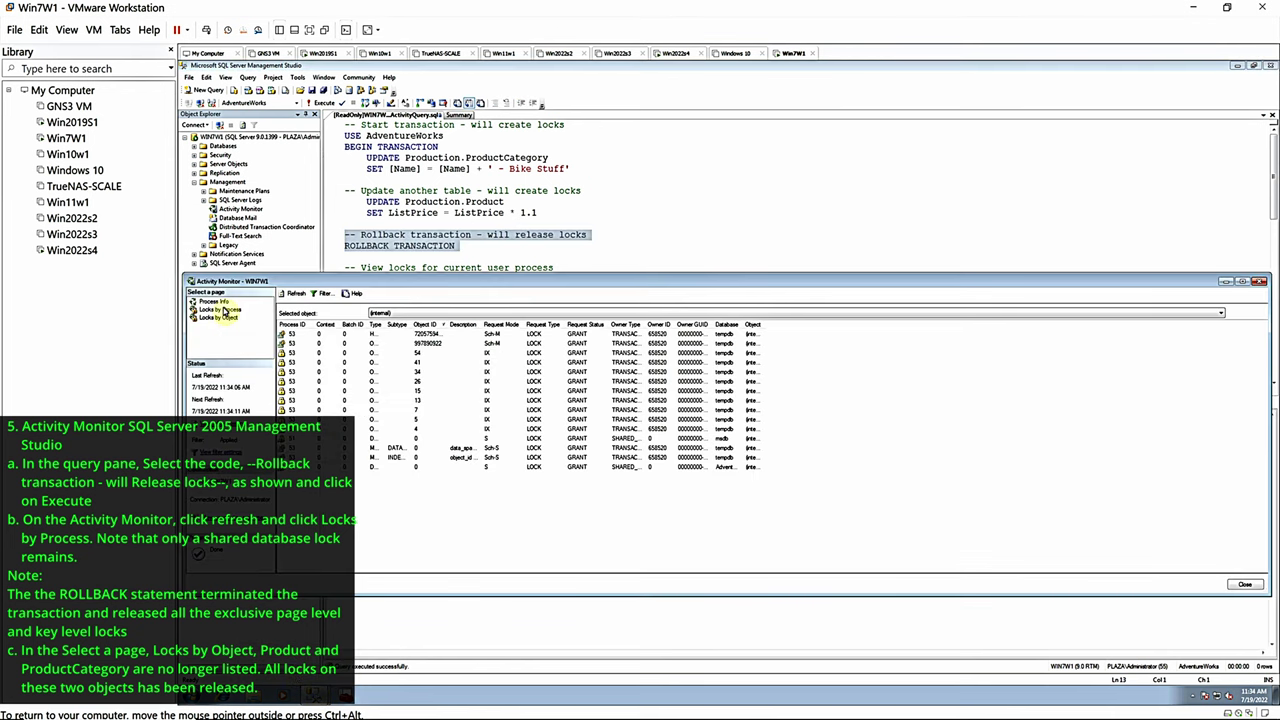
click(294, 293)
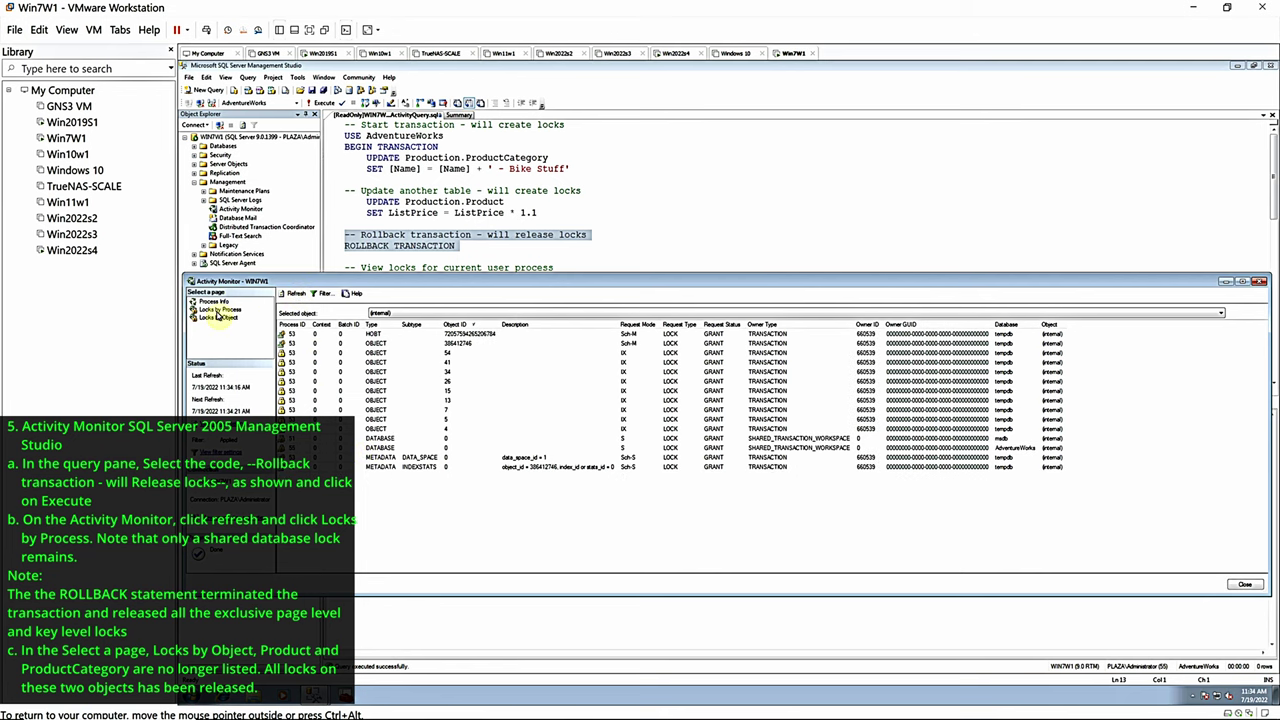
click(217, 311)
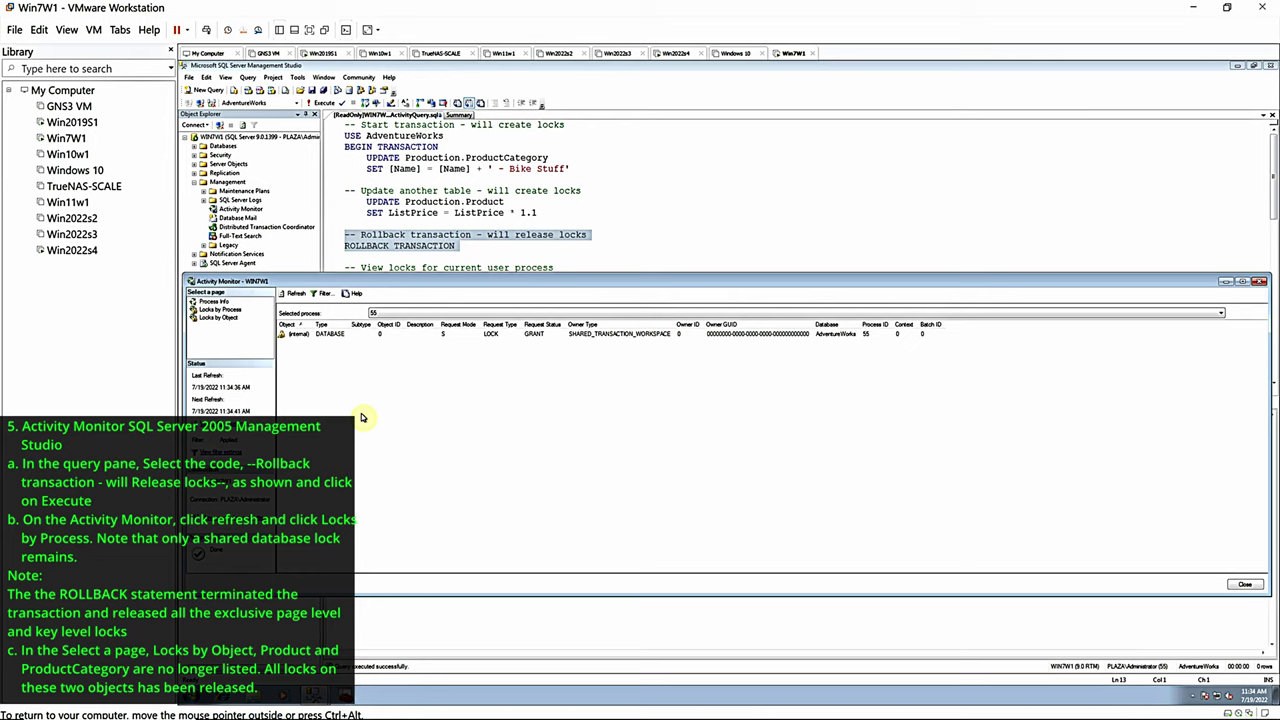
Refresh the Locks by Object page in WIN7W1's Activity Monitor and check the selectable objects for Product and ProductCategory
click(598, 336)
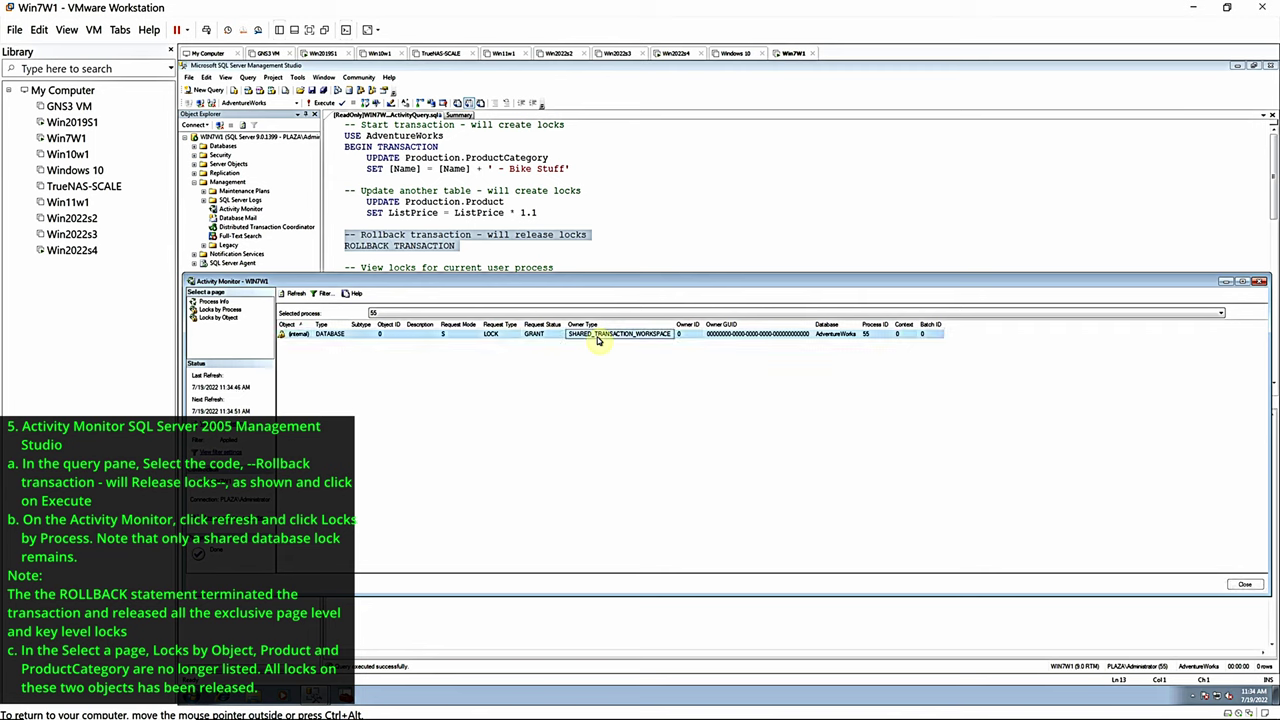
click(219, 320)
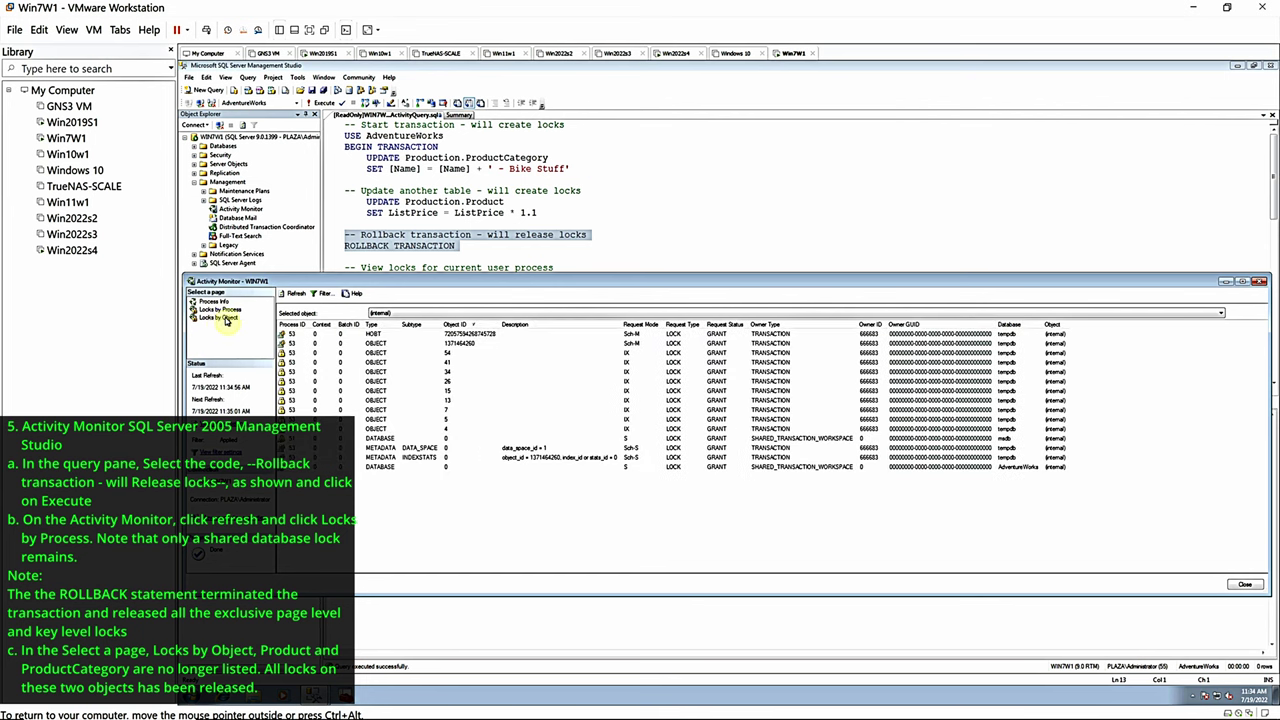
click(297, 295)
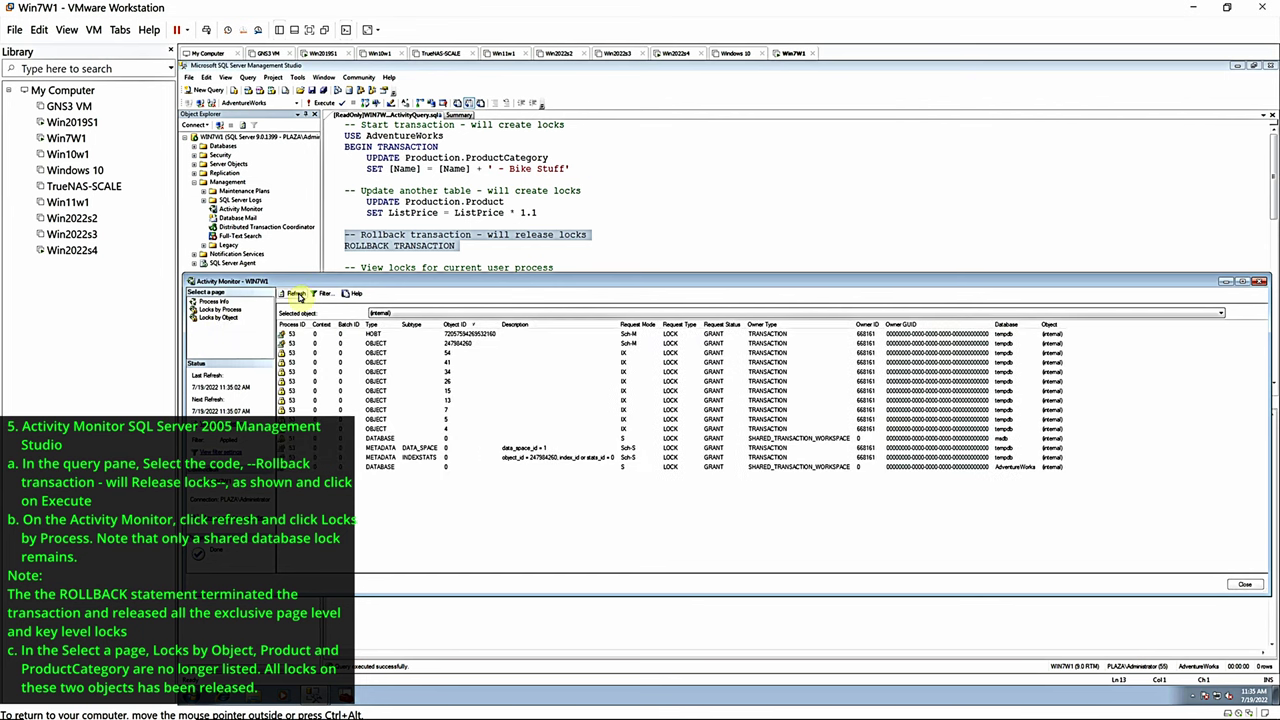
click(297, 295)
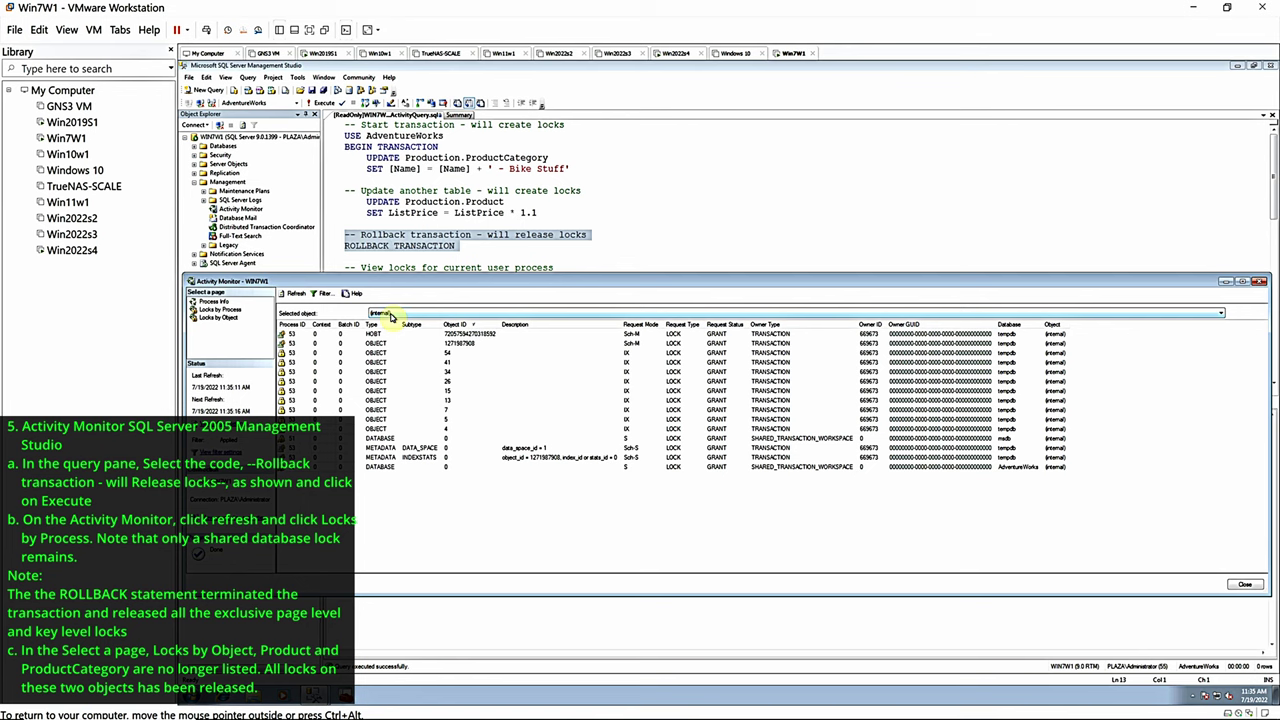
click(390, 316)
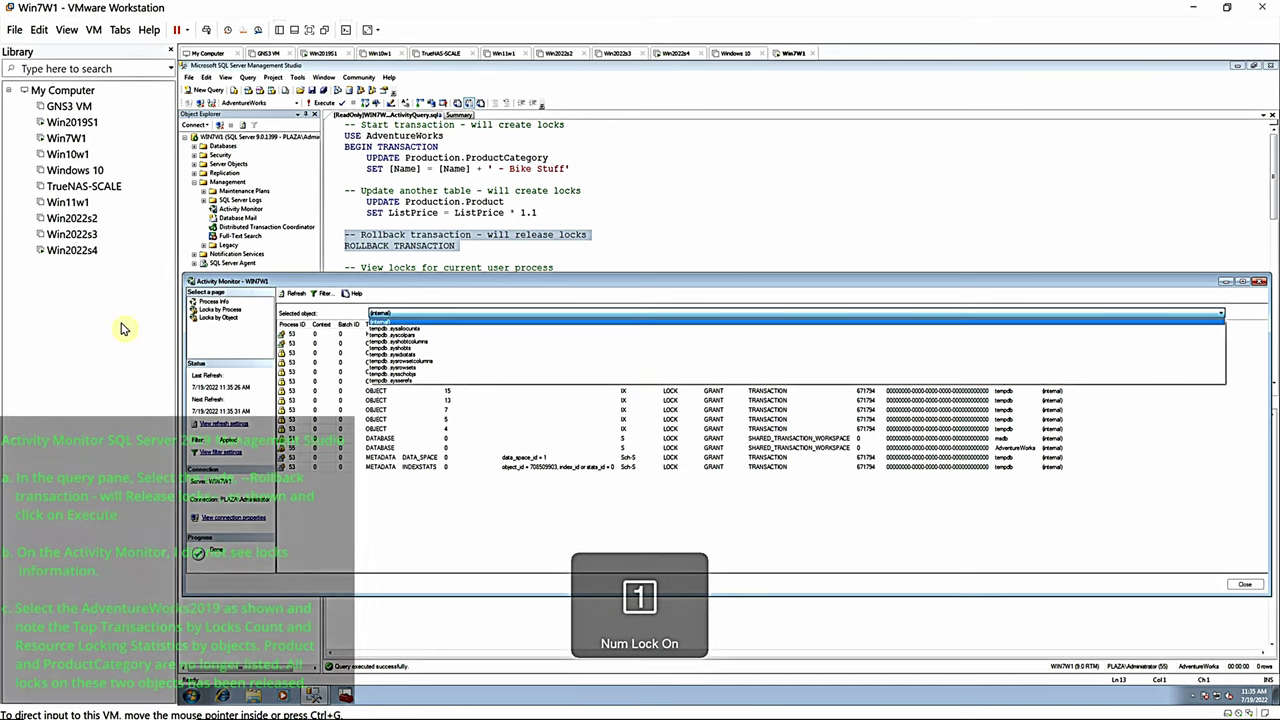
Switch to Win2022s4 and execute only the first "Rollback transaction - will release locks" block of CurrentActivityQuery2019.sql
click(86, 251)
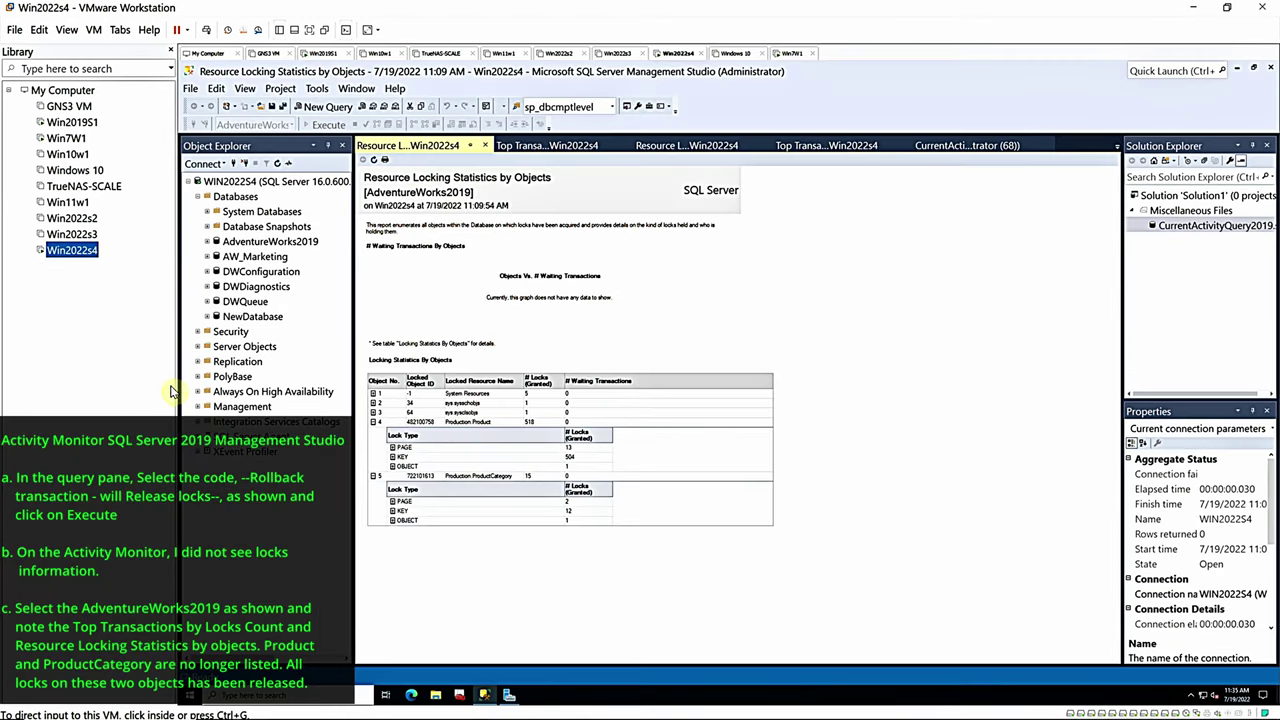
click(910, 148)
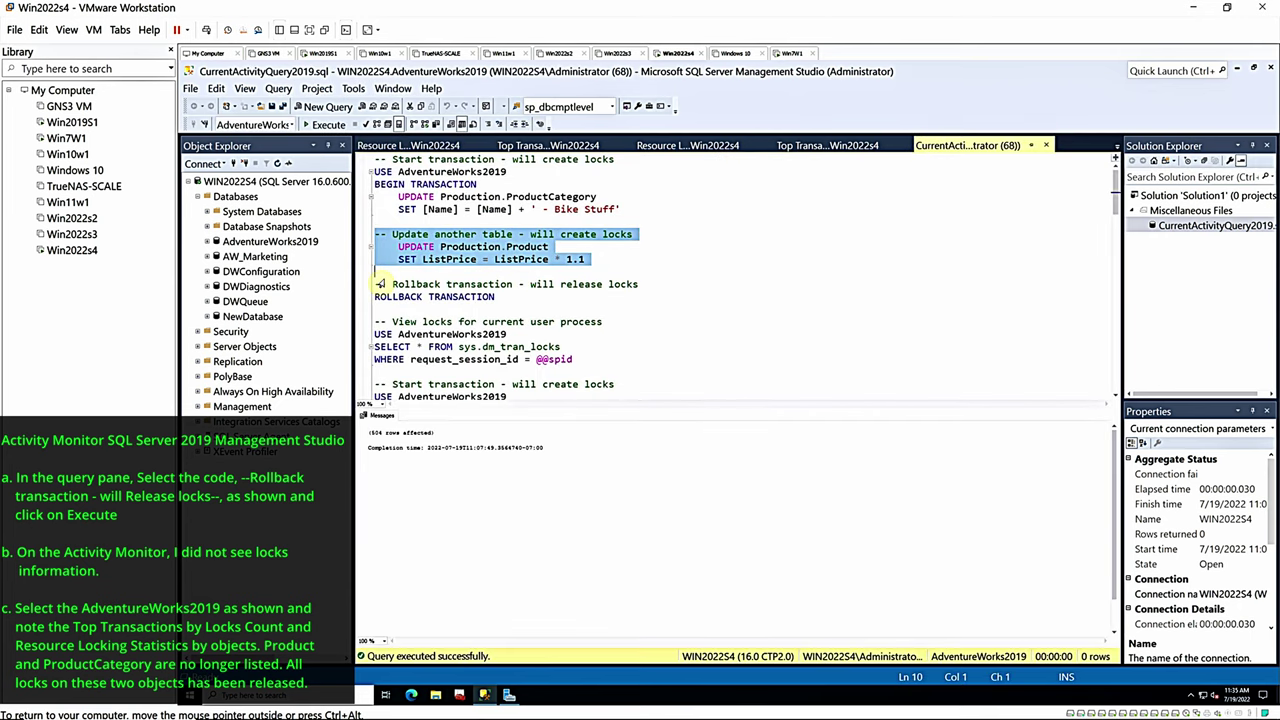
drag(368, 284, 366, 309)
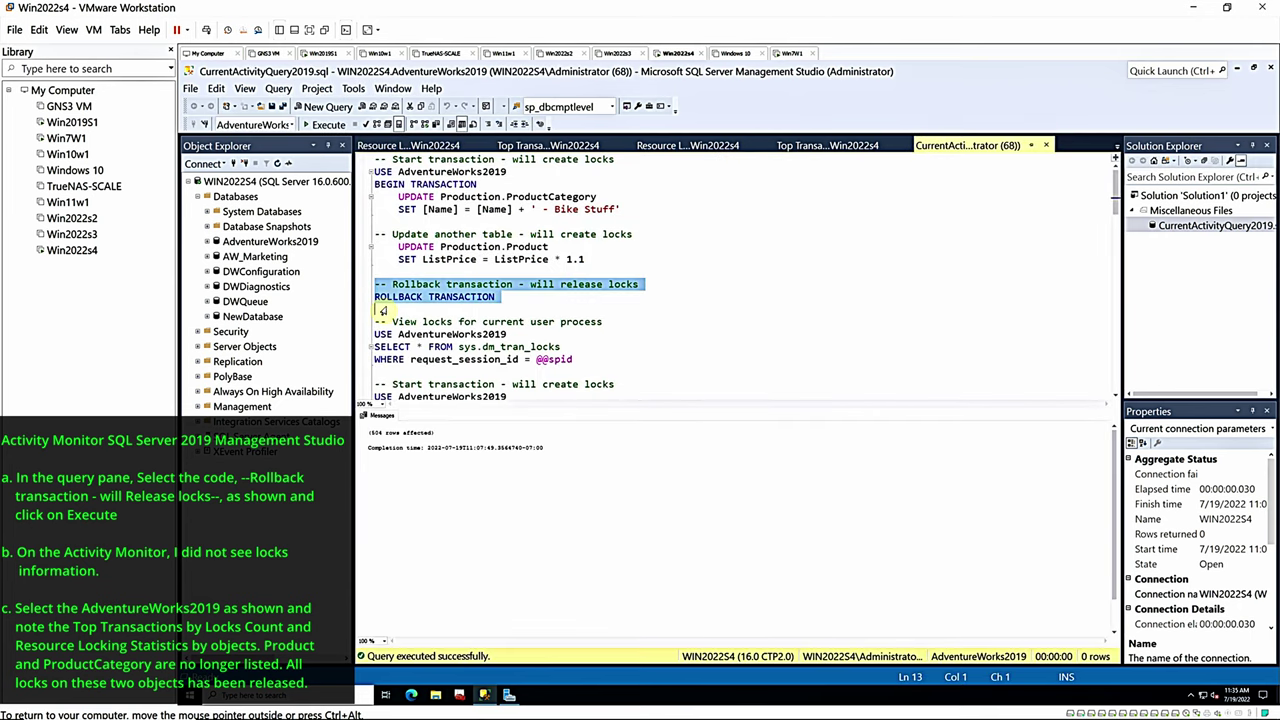
click(326, 125)
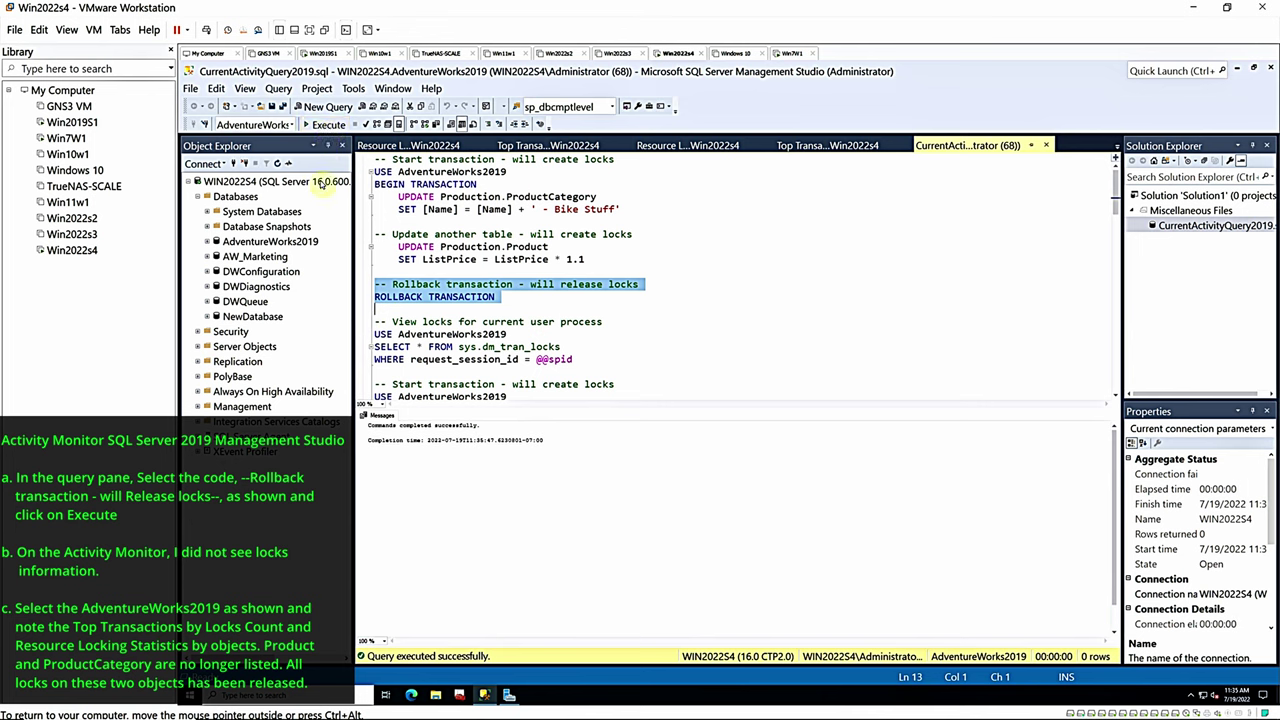
Generate AdventureWorks2019's Top Transactions by Locks Count and Resource Locking Statistics by Objects reports to examine the locks after the rollback
right_click(302, 243)
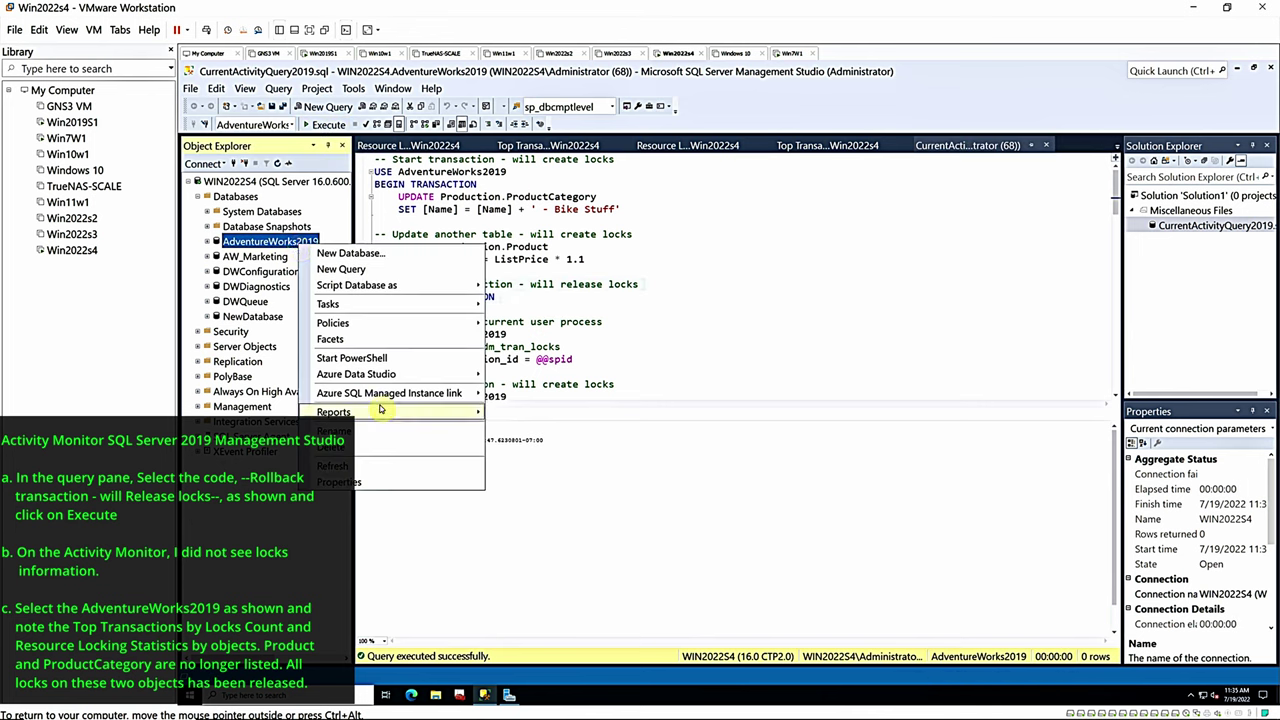
mouse_move(455, 413)
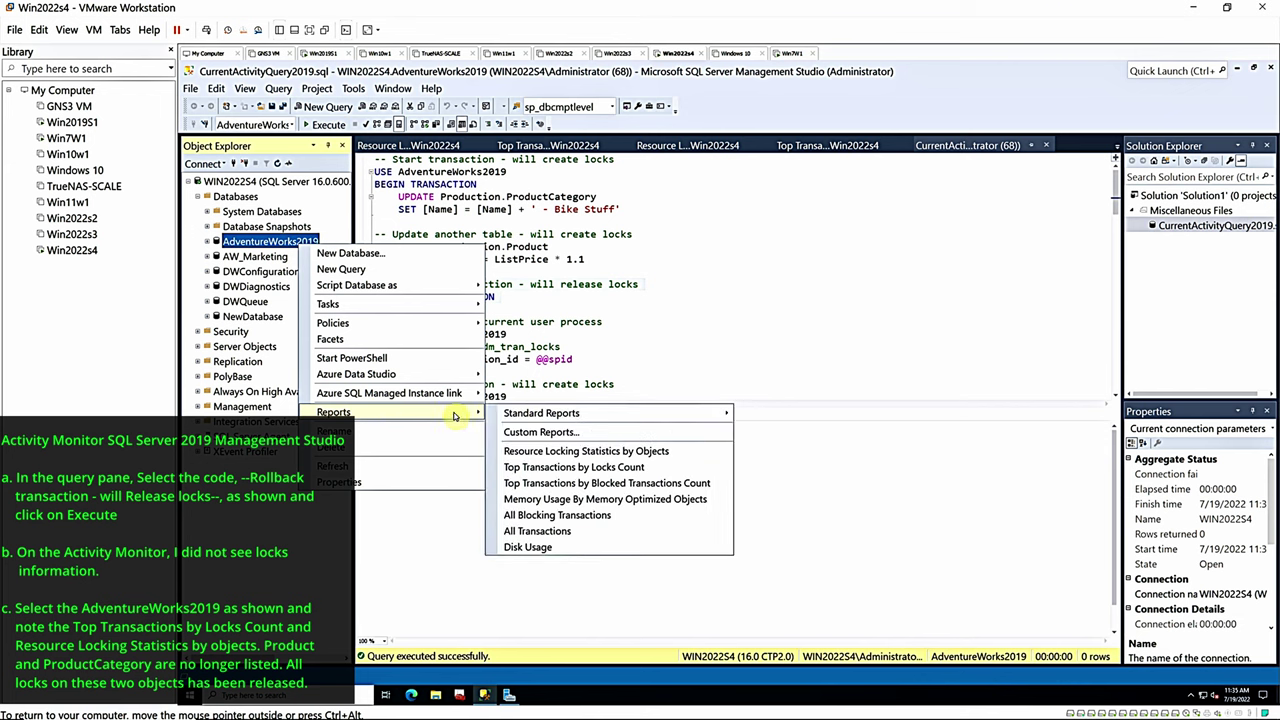
click(584, 468)
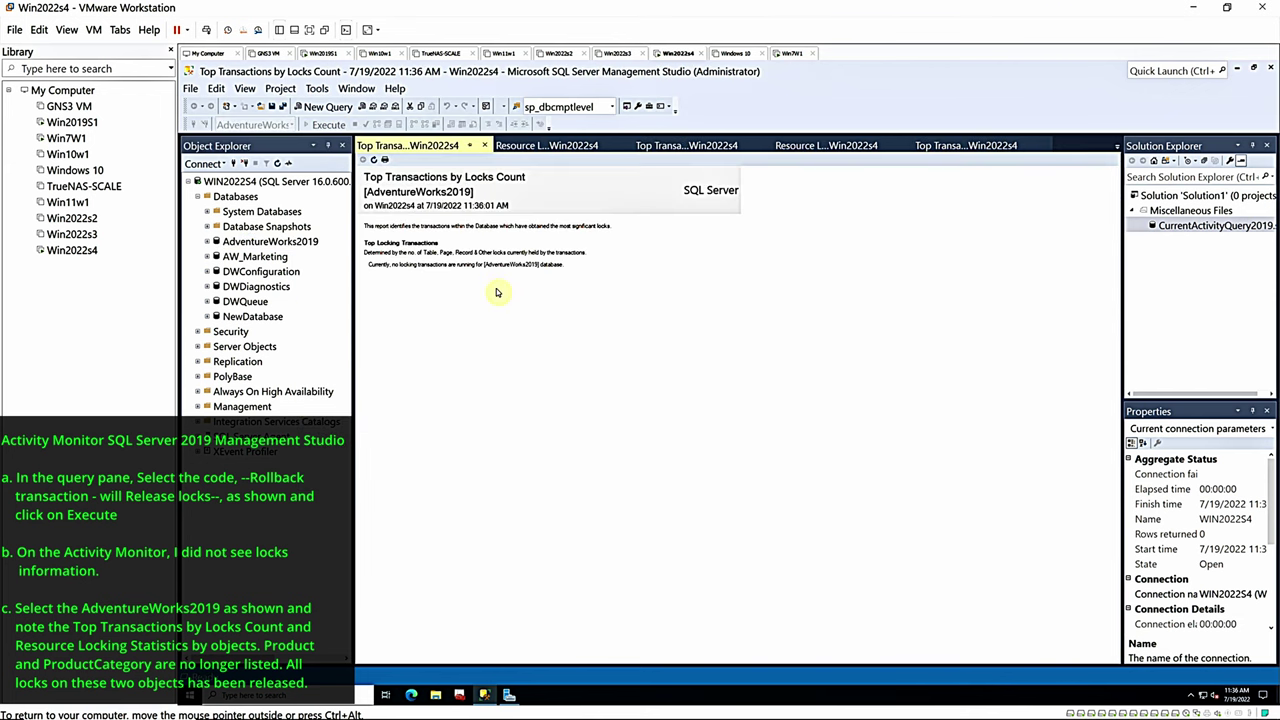
right_click(280, 243)
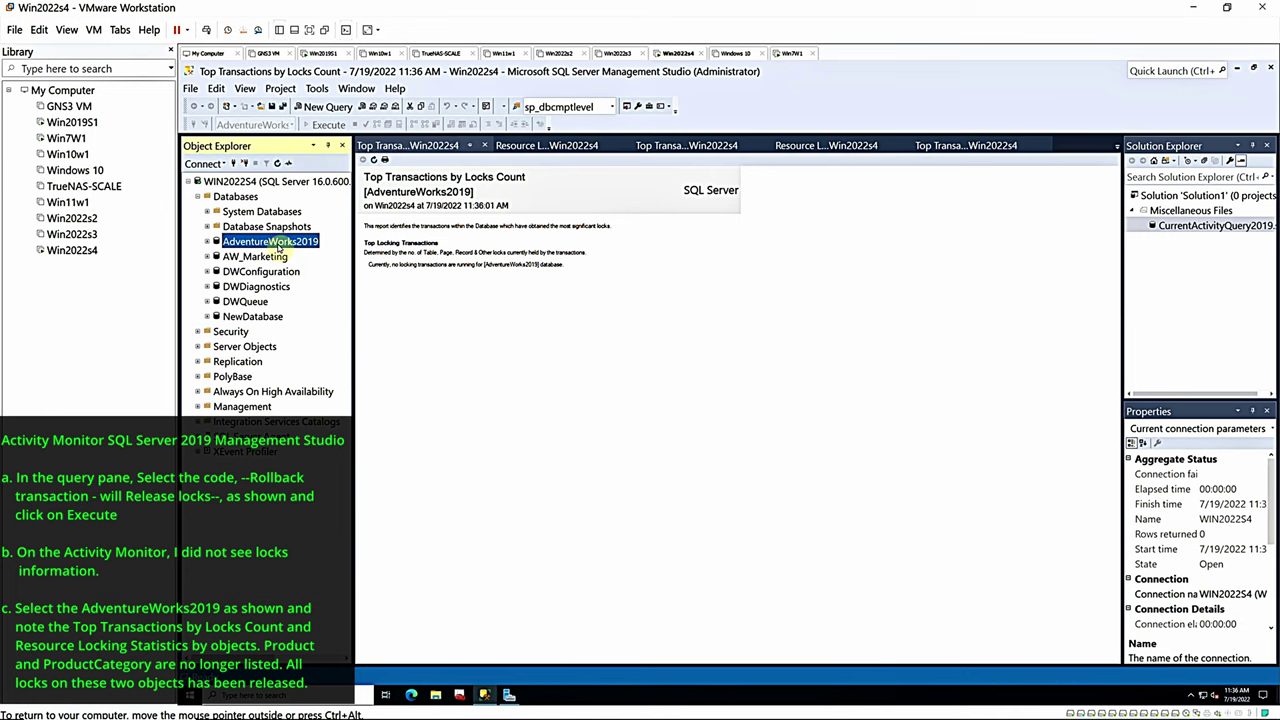
mouse_move(370, 413)
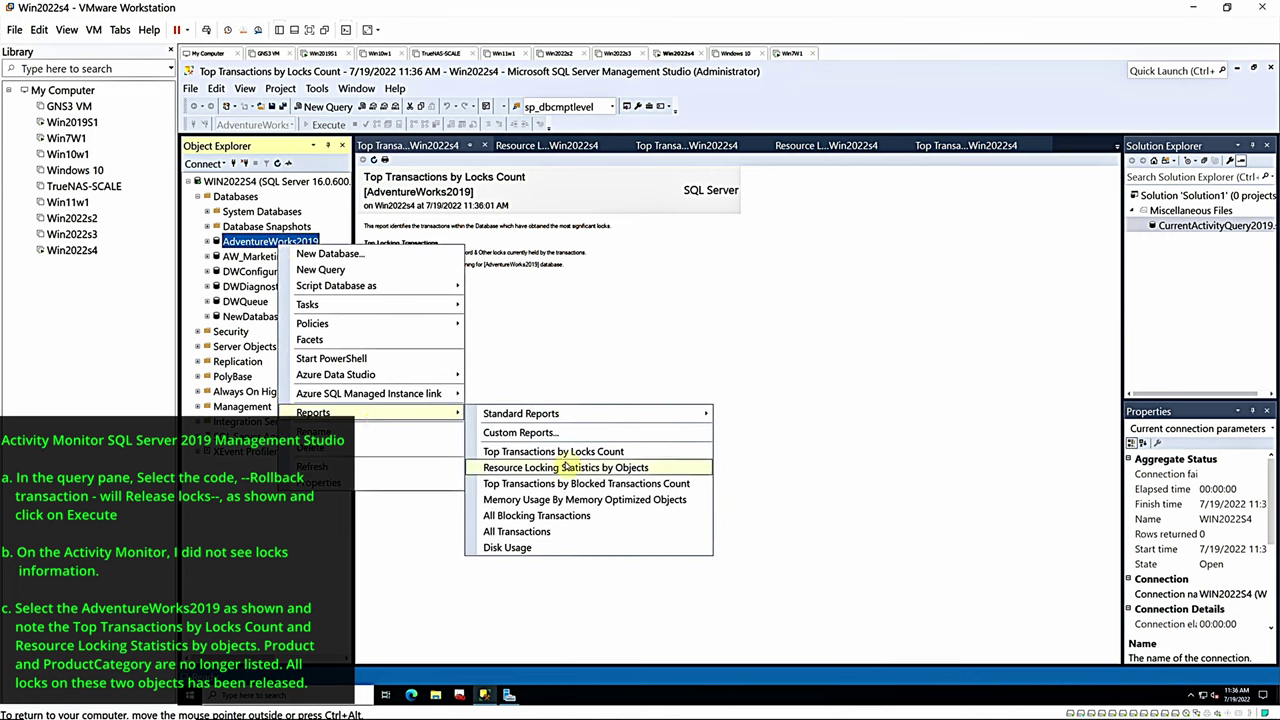
click(571, 468)
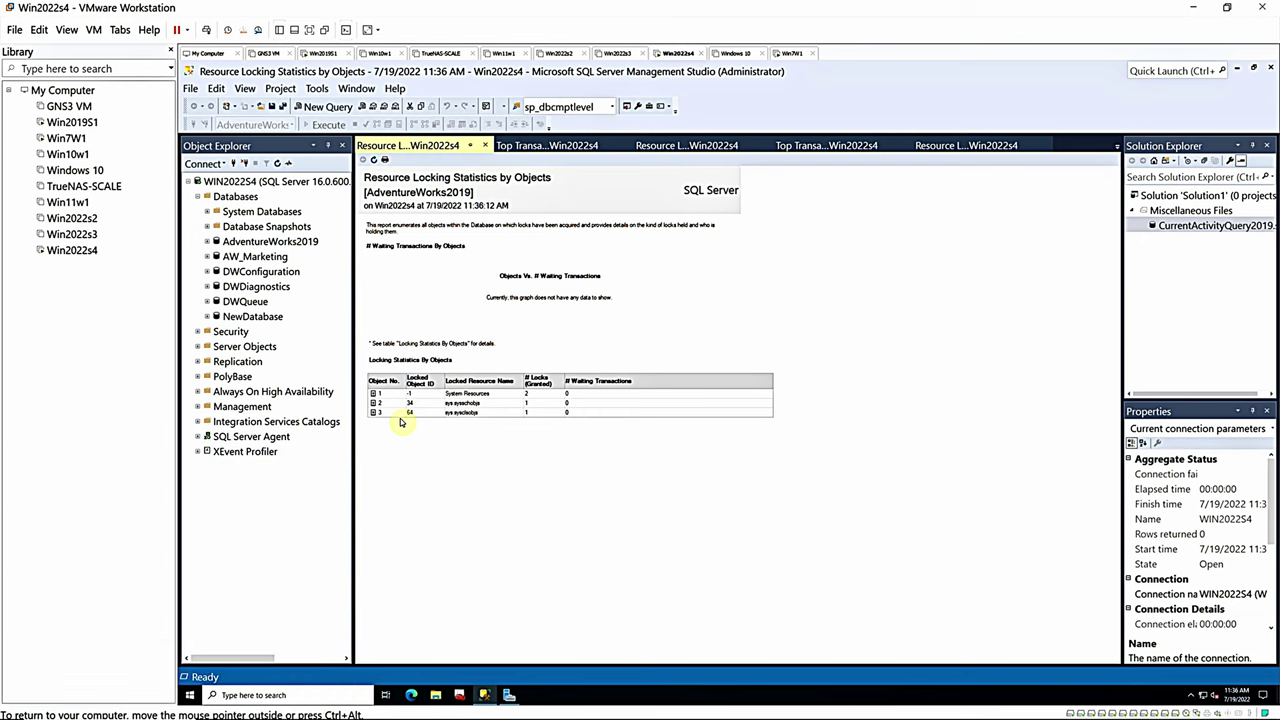
Switch to Win7W1 and locate the first "View locks for current user process" block in the CurrentActivityQuery file
click(73, 145)
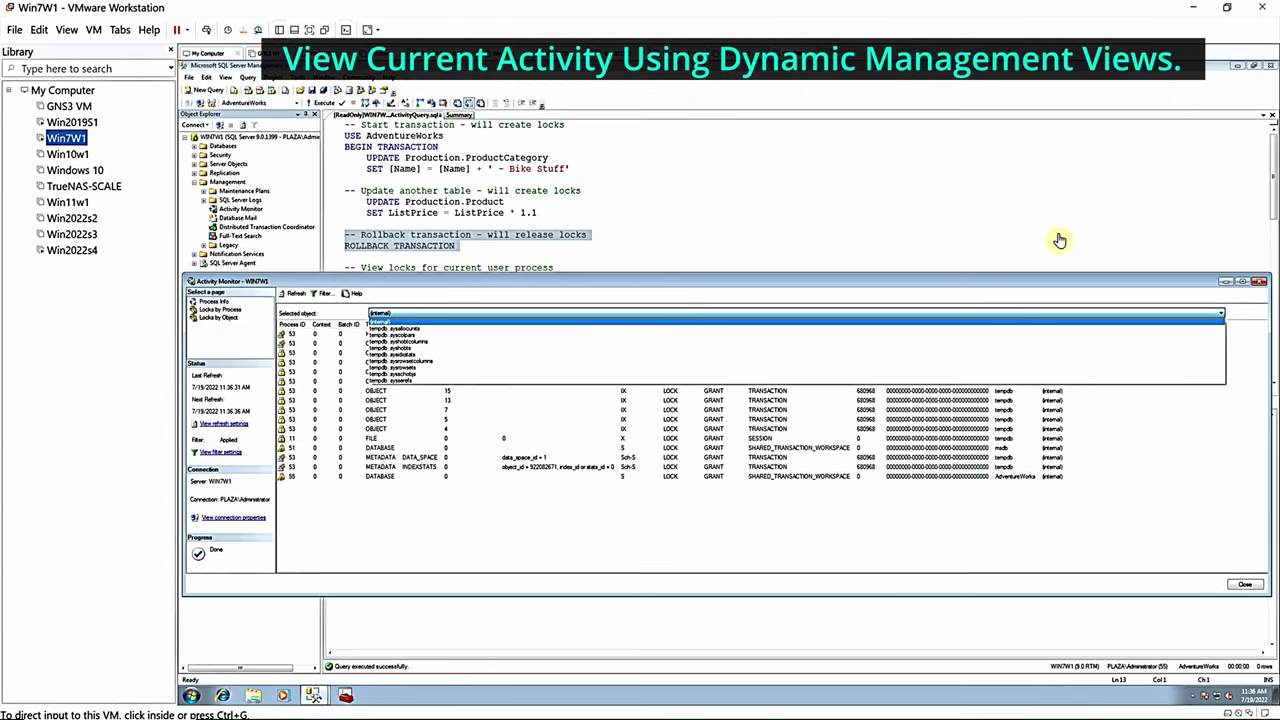
click(1274, 257)
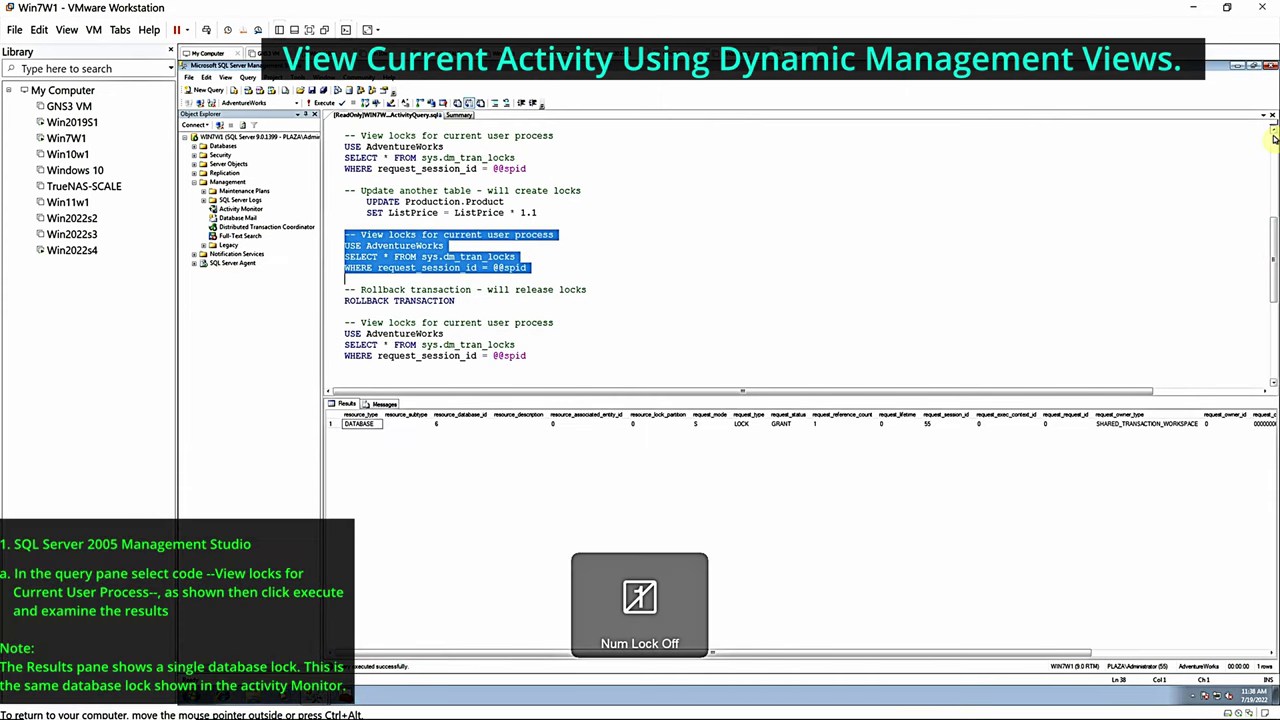
click(1274, 132)
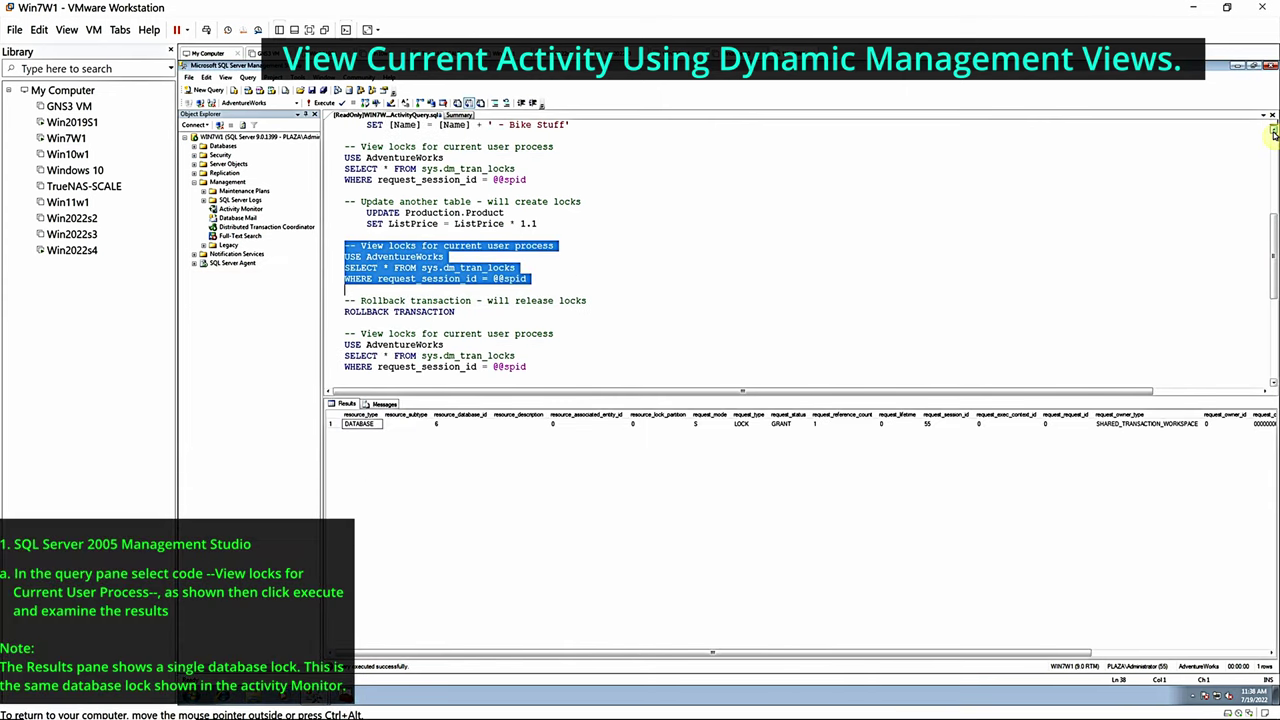
click(1274, 132)
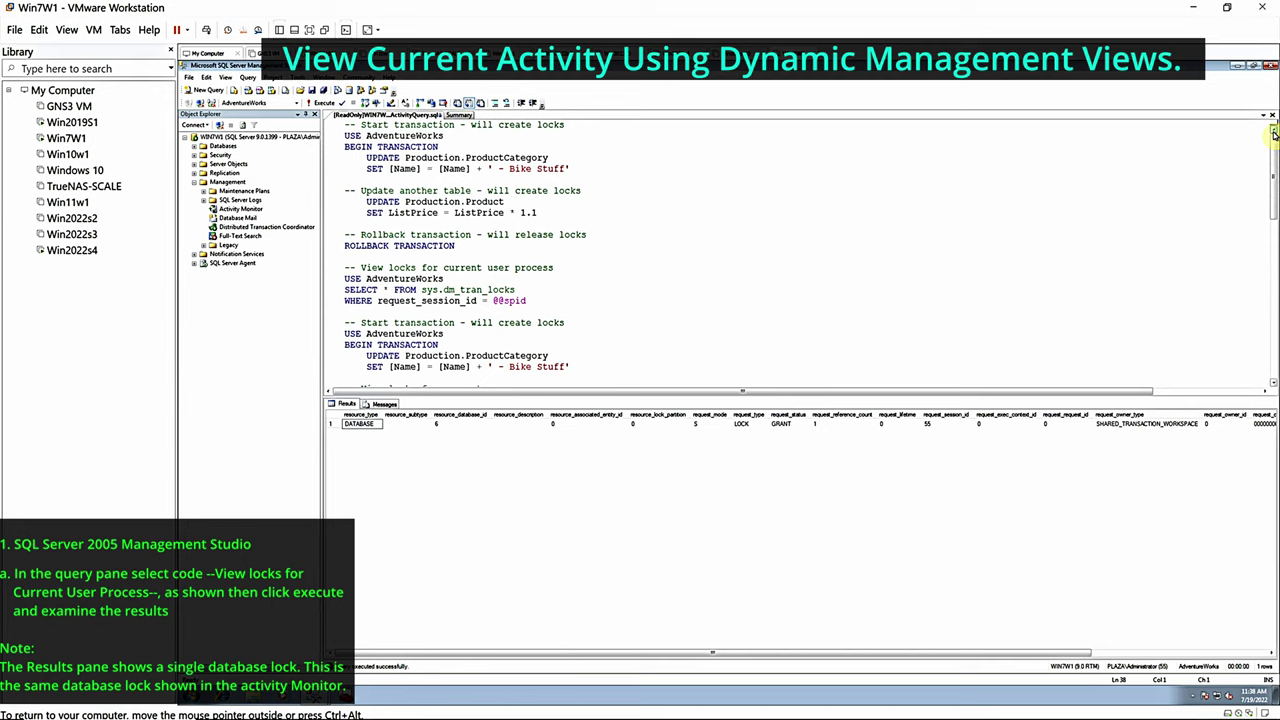